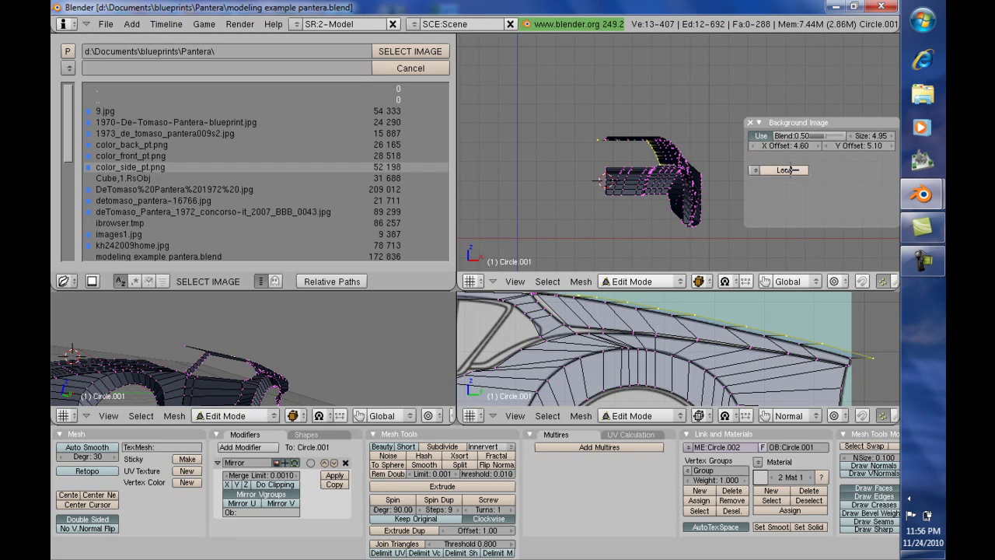
{"action": "scroll", "coordinate": [231, 171], "scroll_direction": "down", "scroll_amount": 2}
{"action": "scroll", "coordinate": [232, 171], "scroll_direction": "down", "scroll_amount": 3}
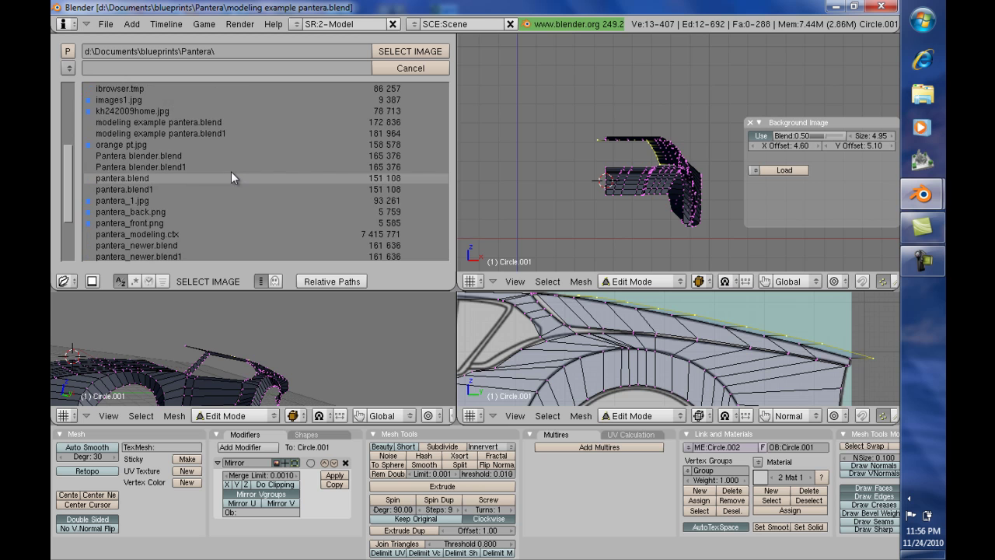
{"action": "left_click", "coordinate": [151, 224]}
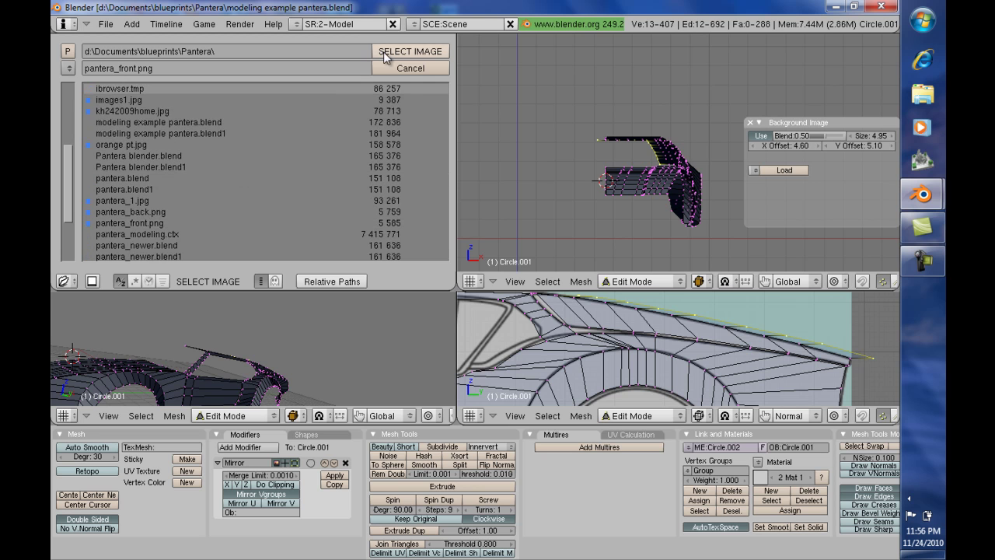
{"action": "left_click", "coordinate": [410, 51]}
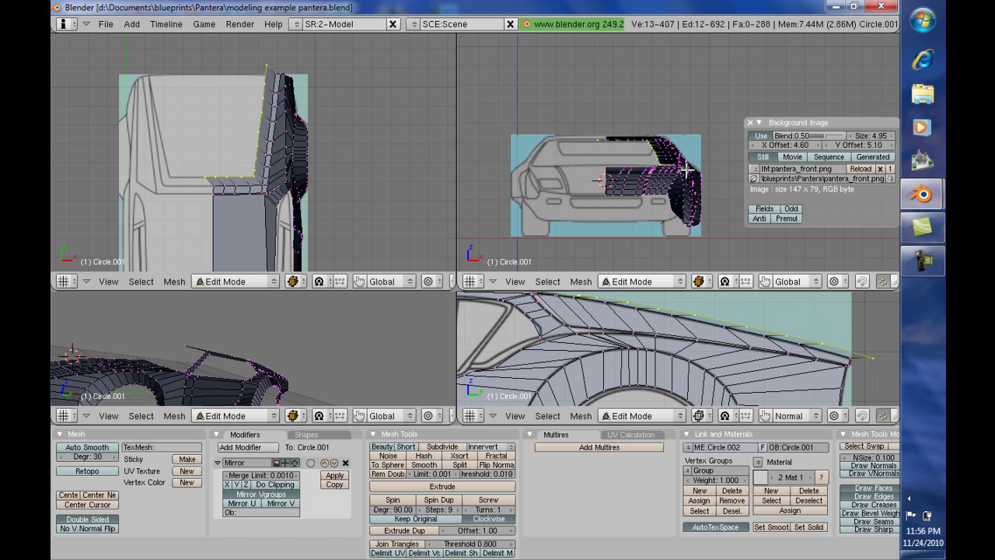
{"action": "left_click", "coordinate": [880, 169]}
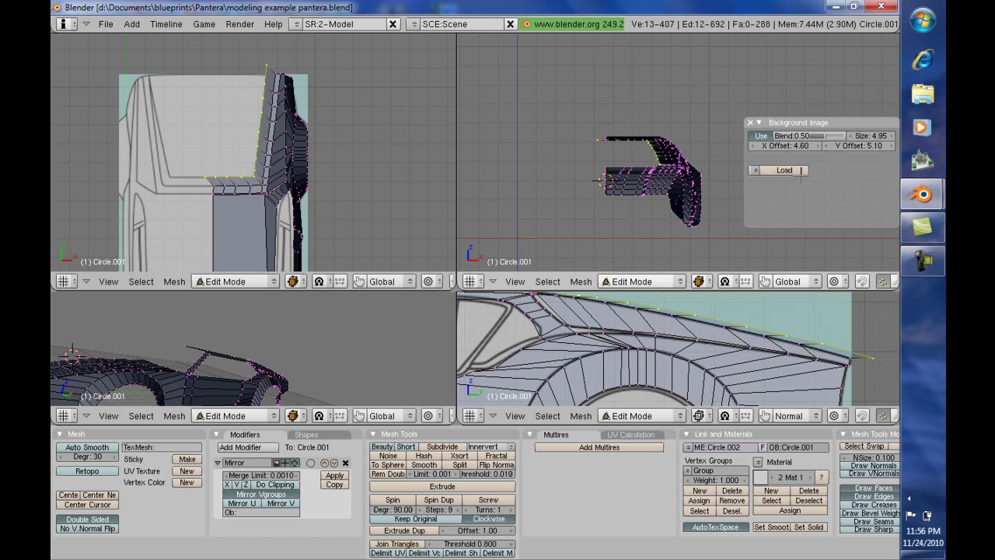
Load pantera_back.png as the background image of the front view and close the background image settings
{"action": "left_click", "coordinate": [784, 169]}
{"action": "scroll", "coordinate": [389, 176], "scroll_direction": "down", "scroll_amount": 8}
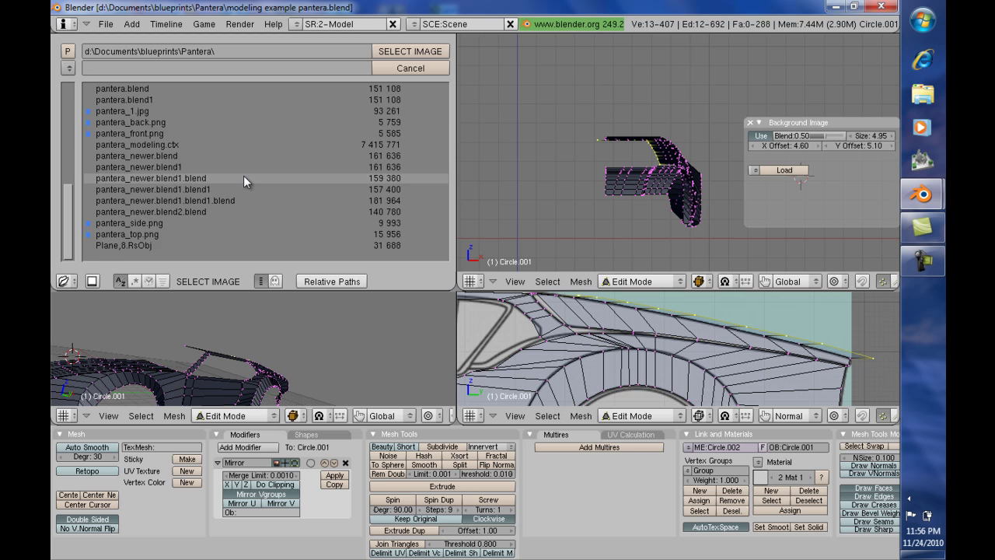
{"action": "scroll", "coordinate": [244, 175], "scroll_direction": "up", "scroll_amount": 3}
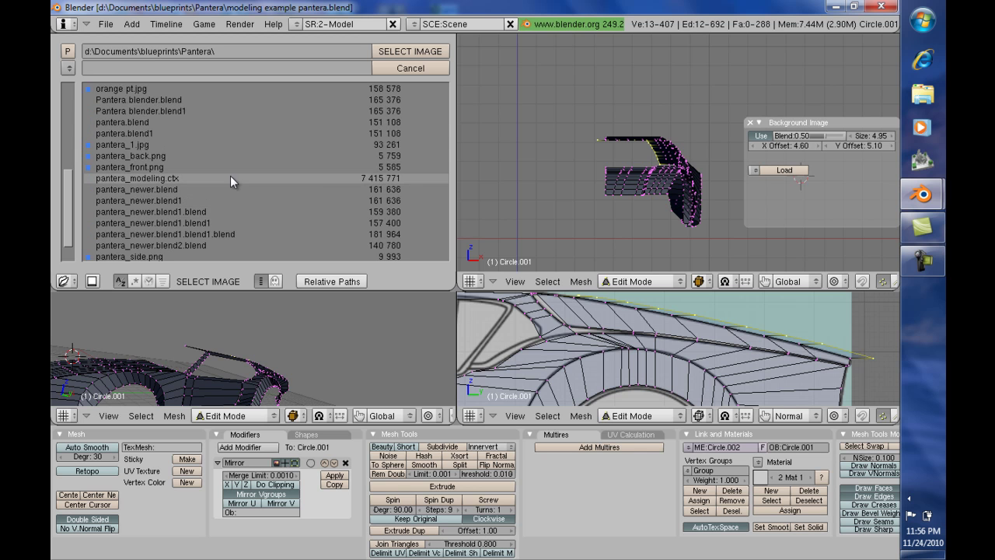
{"action": "left_click", "coordinate": [225, 153]}
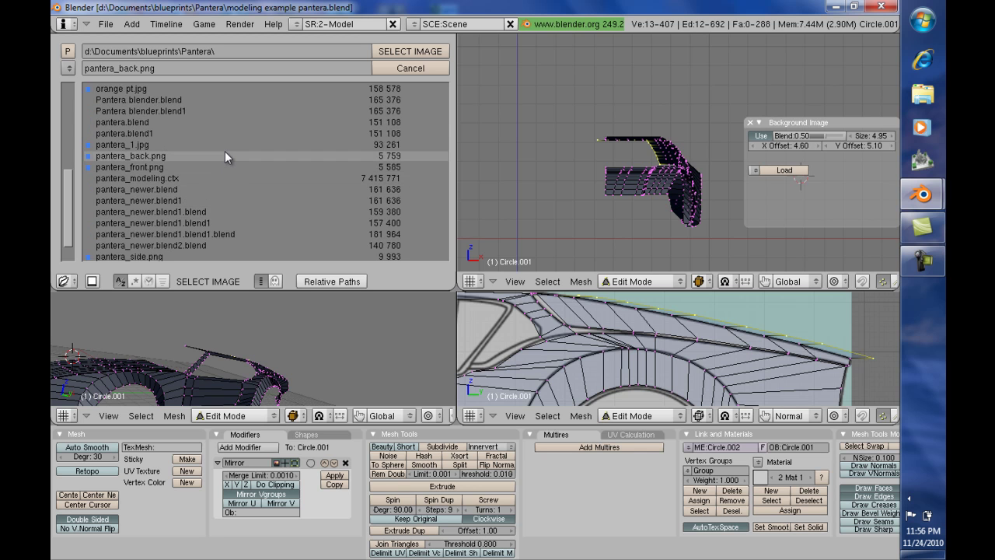
{"action": "left_click", "coordinate": [385, 53]}
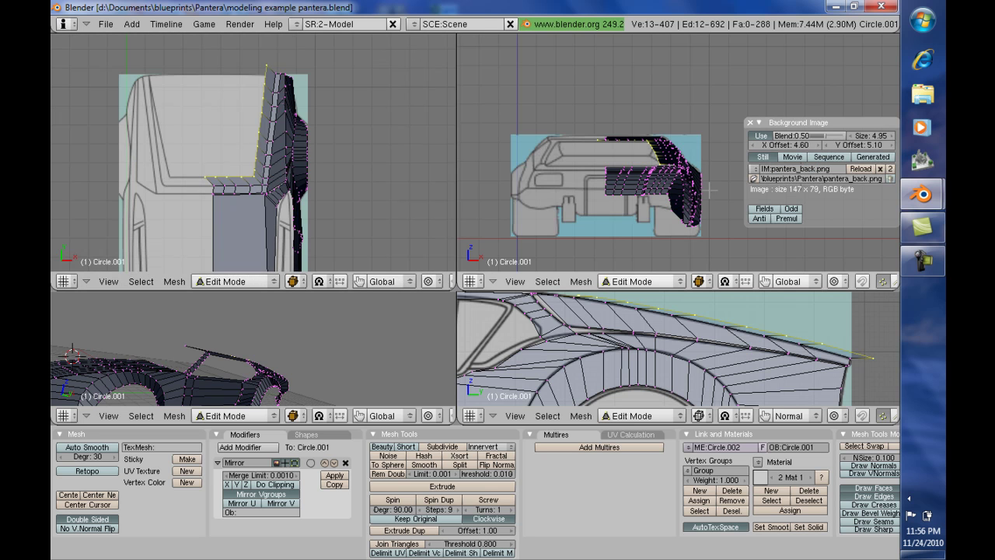
{"action": "left_click", "coordinate": [751, 122]}
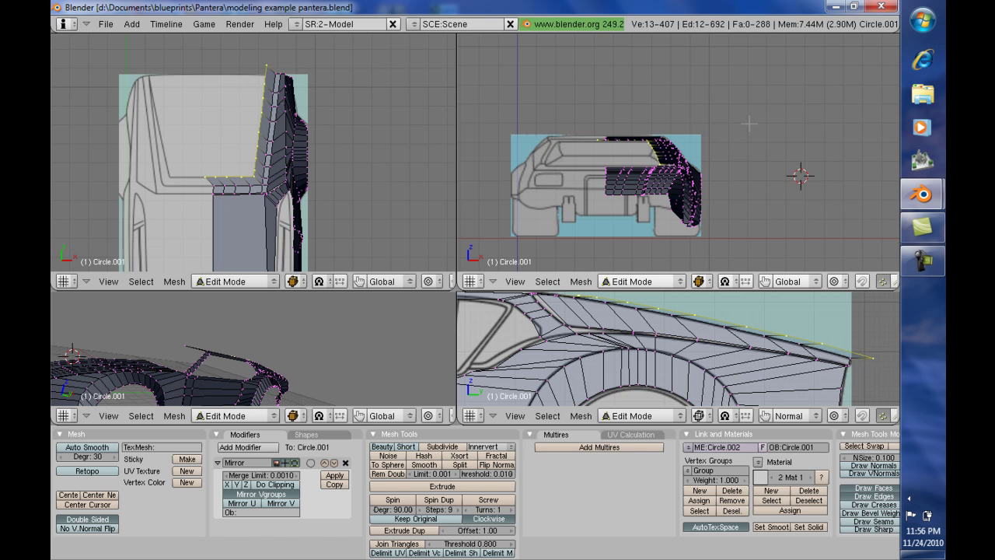
Try the Wireframe draw type in the front view and return it to Solid
{"action": "left_click", "coordinate": [515, 282]}
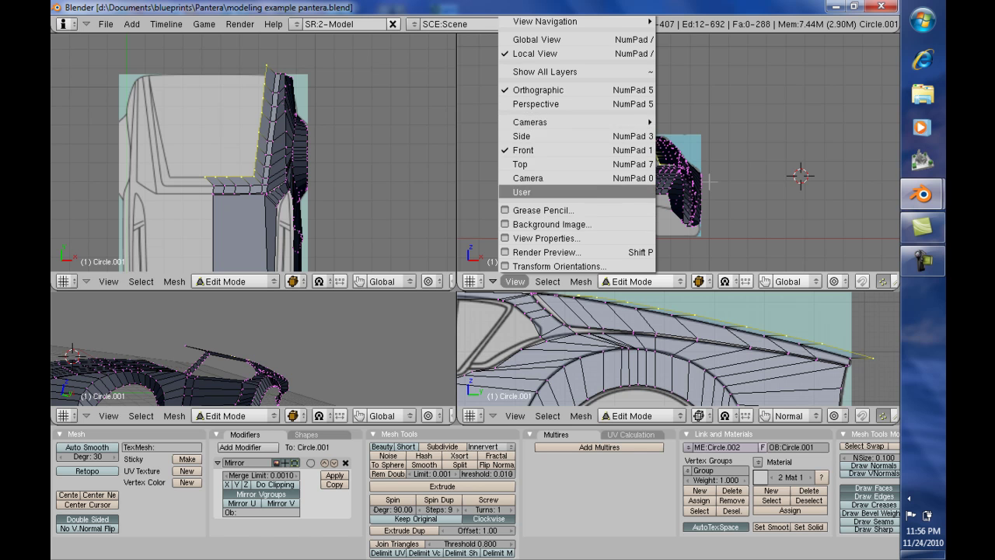
{"action": "right_click", "coordinate": [637, 383]}
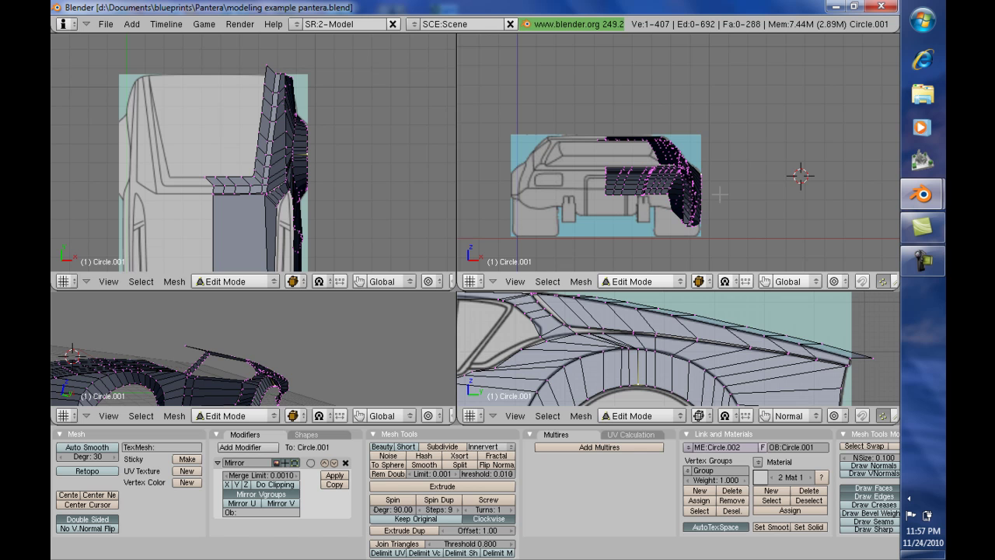
{"action": "left_click", "coordinate": [698, 282]}
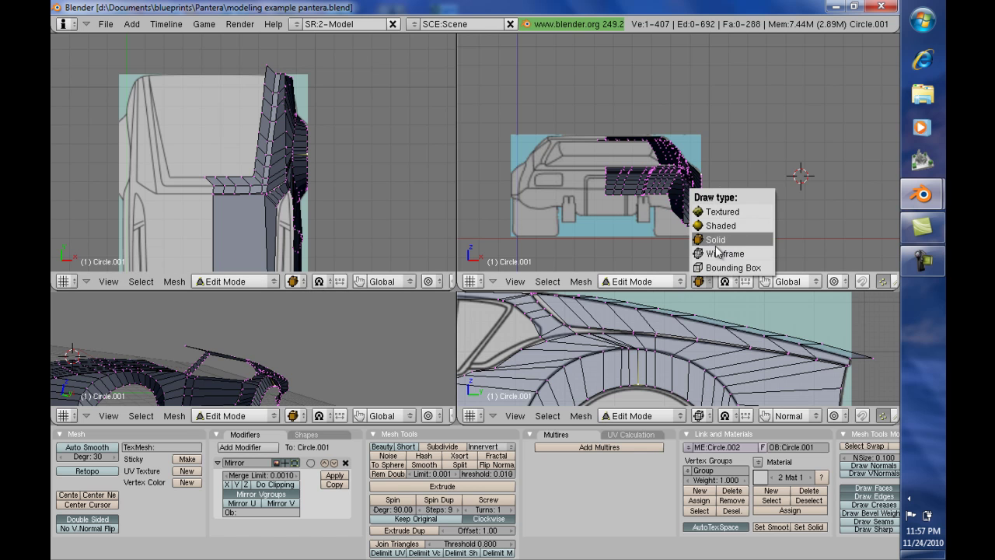
{"action": "left_click", "coordinate": [714, 254]}
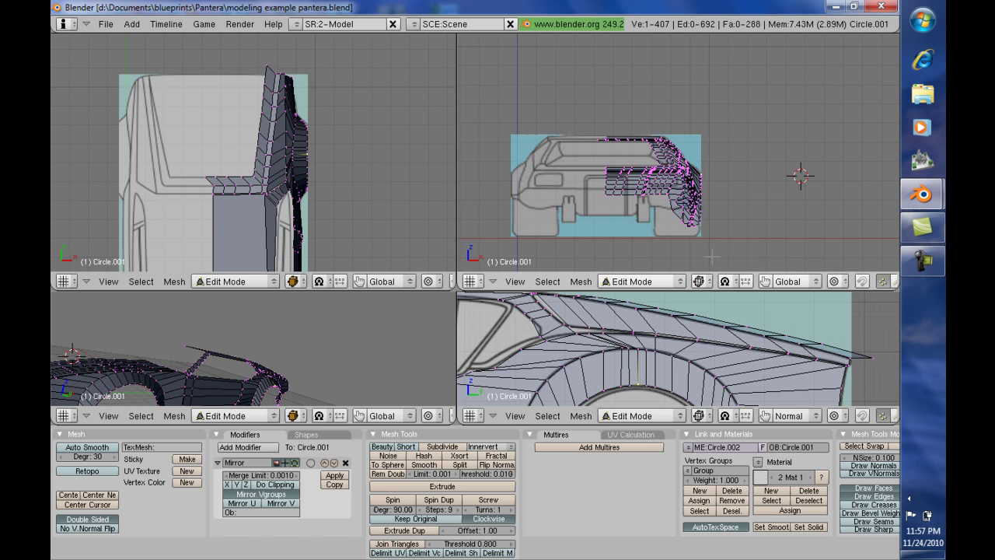
{"action": "left_click", "coordinate": [698, 281]}
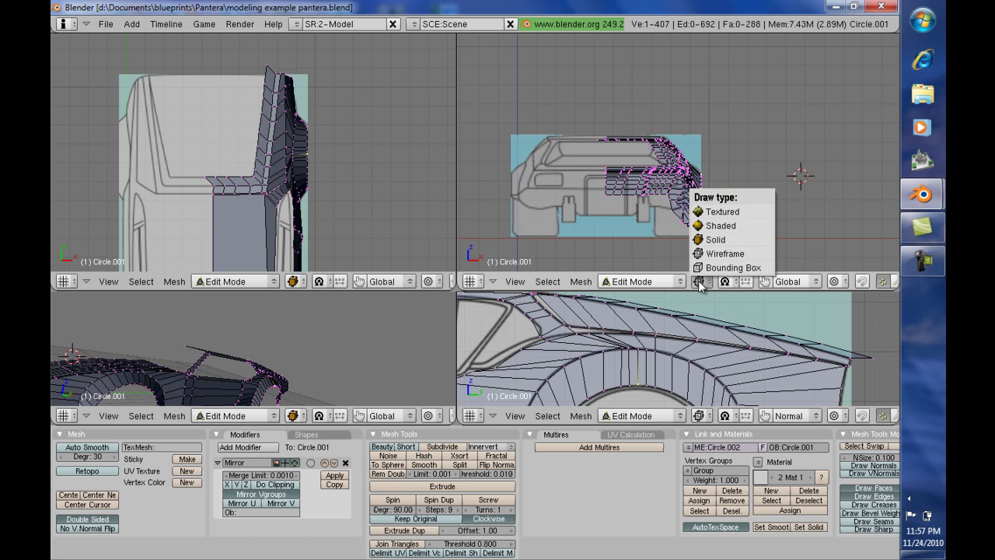
{"action": "left_click", "coordinate": [706, 241]}
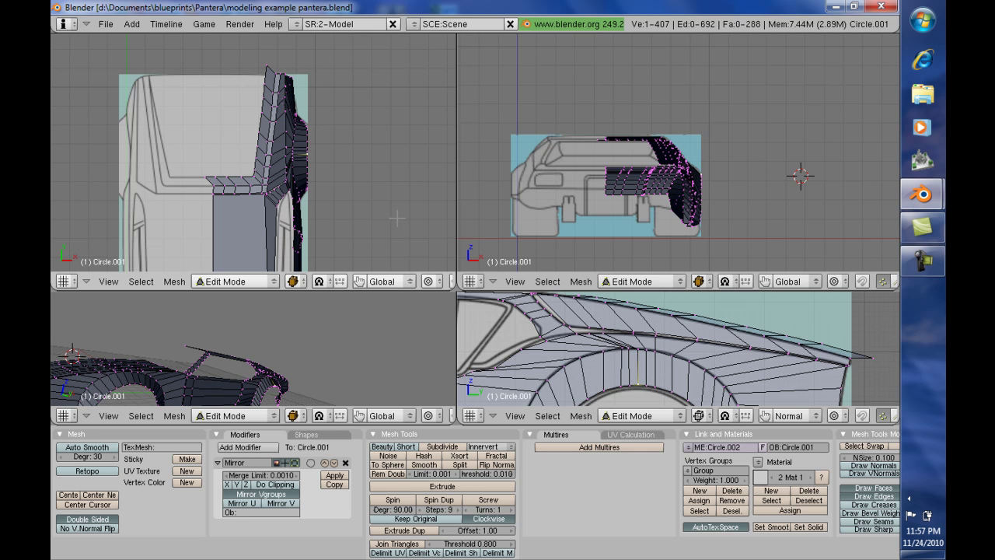
{"action": "key", "text": "KP_1"}
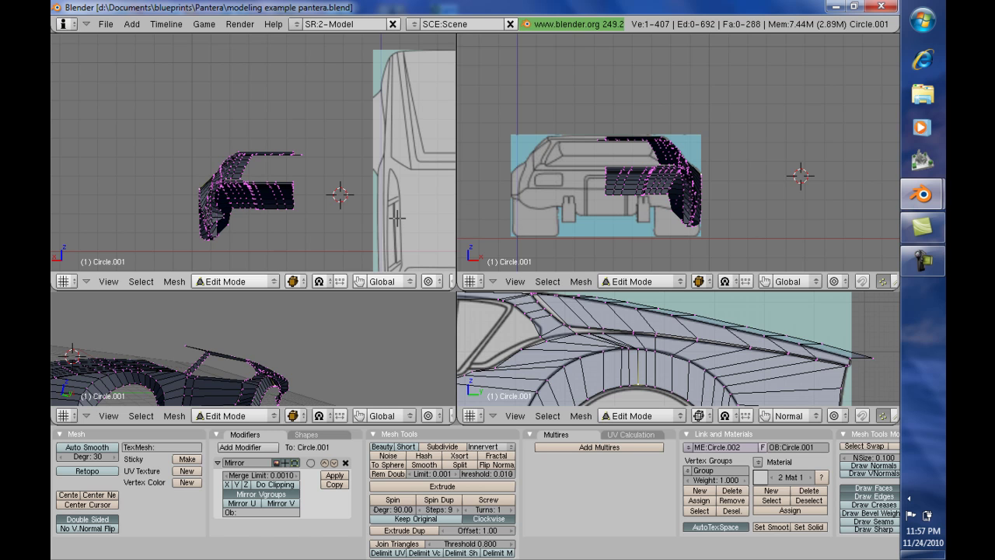
{"action": "left_click", "coordinate": [107, 282]}
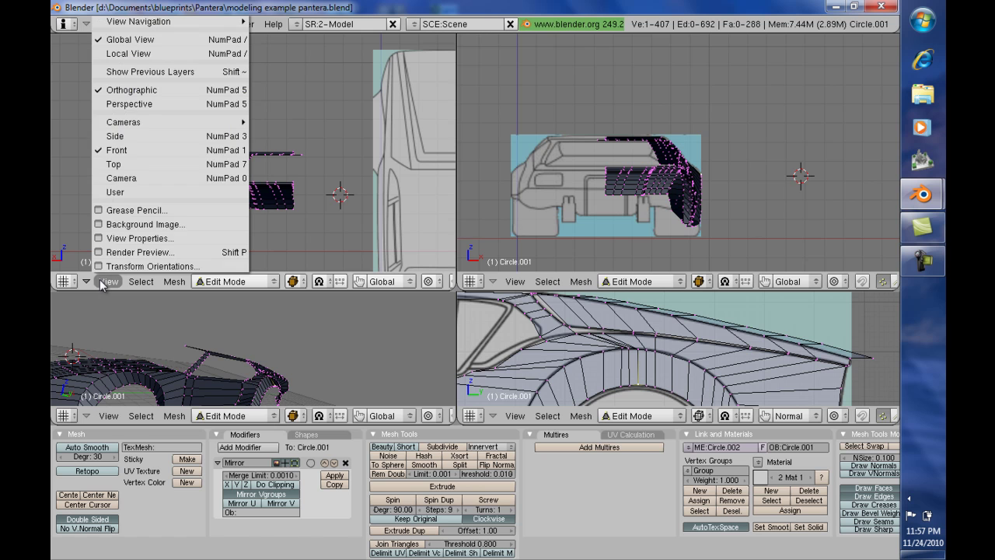
{"action": "left_click", "coordinate": [132, 164]}
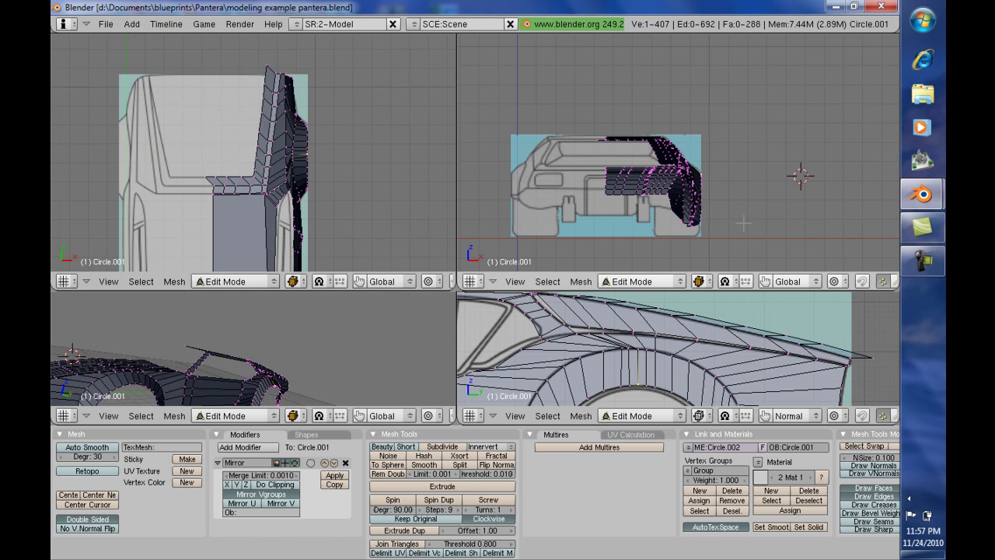
Turn the front view around so that it shows the car mesh from behind, together with the blueprint
{"action": "left_click", "coordinate": [736, 219]}
{"action": "key", "text": "KP_3"}
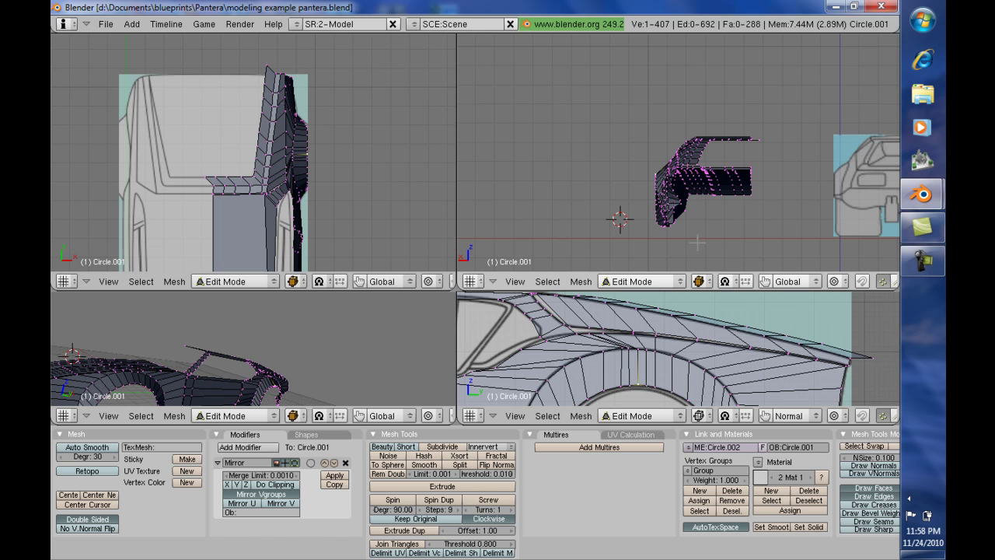
{"action": "scroll", "coordinate": [697, 243], "scroll_direction": "down", "scroll_amount": 3}
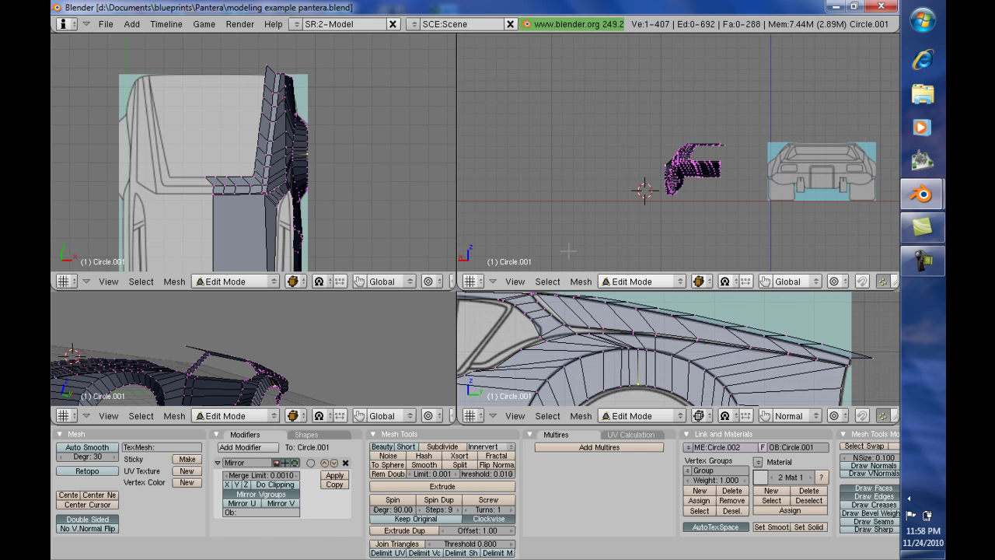
Shift the pantera_back.png background image onto the mesh by setting its X offset to -4.80
{"action": "left_click", "coordinate": [514, 282]}
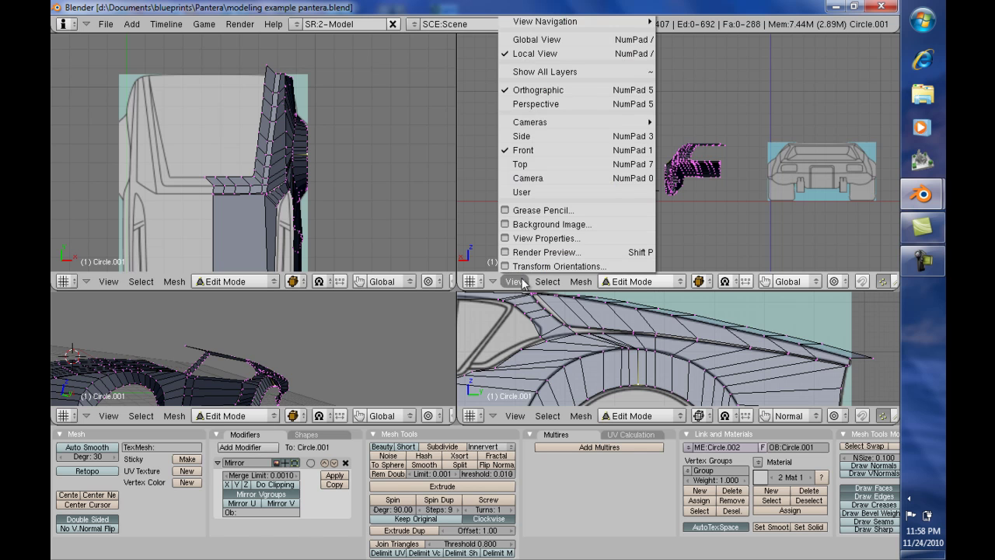
{"action": "left_click", "coordinate": [542, 225]}
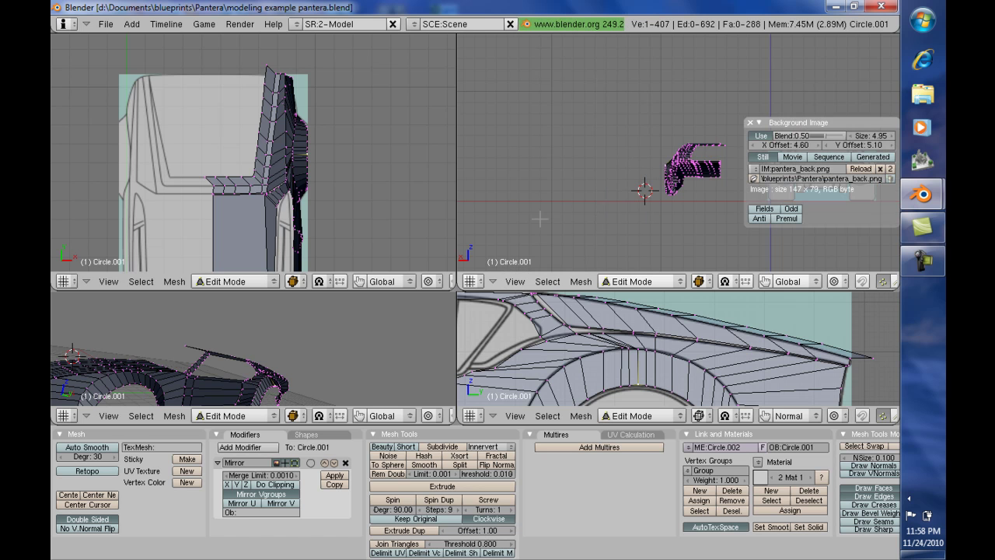
{"action": "left_click_drag", "start_coordinate": [790, 122], "coordinate": [565, 50]}
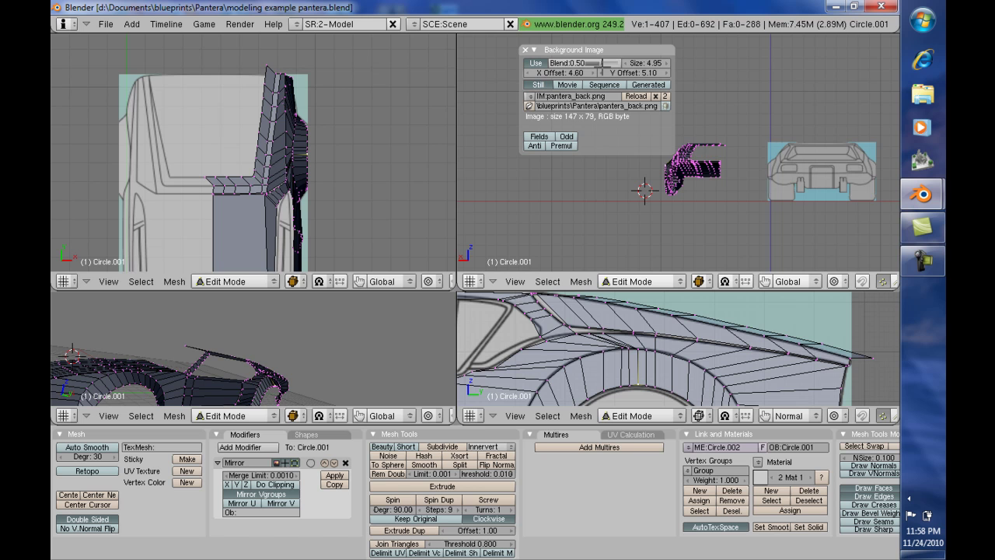
{"action": "mouse_move", "coordinate": [532, 73]}
{"action": "left_mouse_down"}
{"action": "mouse_move", "coordinate": [511, 72]}
{"action": "mouse_move", "coordinate": [531, 72]}
{"action": "left_mouse_up"}
{"action": "left_click", "coordinate": [530, 73]}
{"action": "left_click", "coordinate": [530, 72]}
{"action": "left_click", "coordinate": [530, 73]}
{"action": "left_click", "coordinate": [530, 73]}
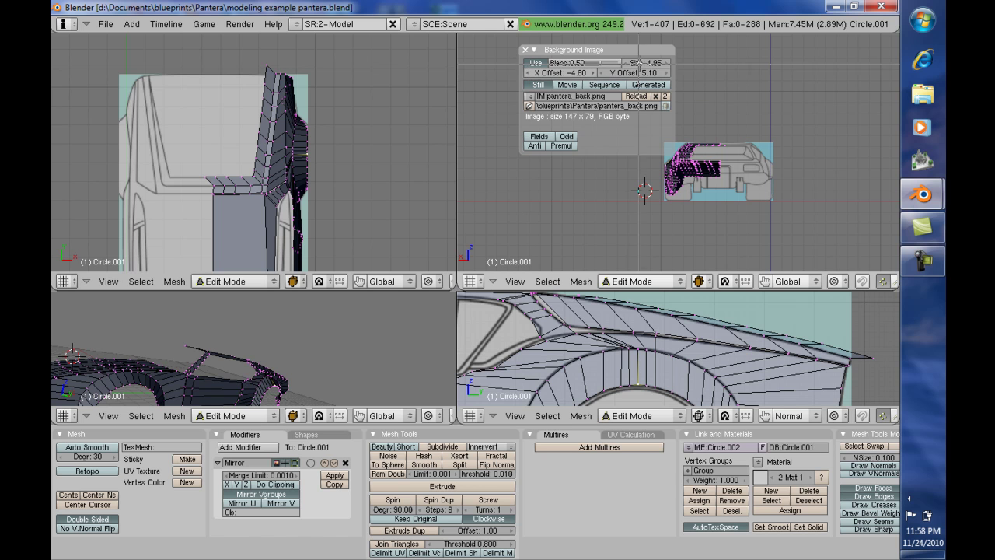
Fine-tune the back blueprint's X offset to -4.60 and close the background image settings
{"action": "key", "text": "shift+b"}
{"action": "mouse_move", "coordinate": [656, 132]}
{"action": "left_mouse_down"}
{"action": "mouse_move", "coordinate": [801, 233]}
{"action": "mouse_move", "coordinate": [768, 220]}
{"action": "left_mouse_up"}
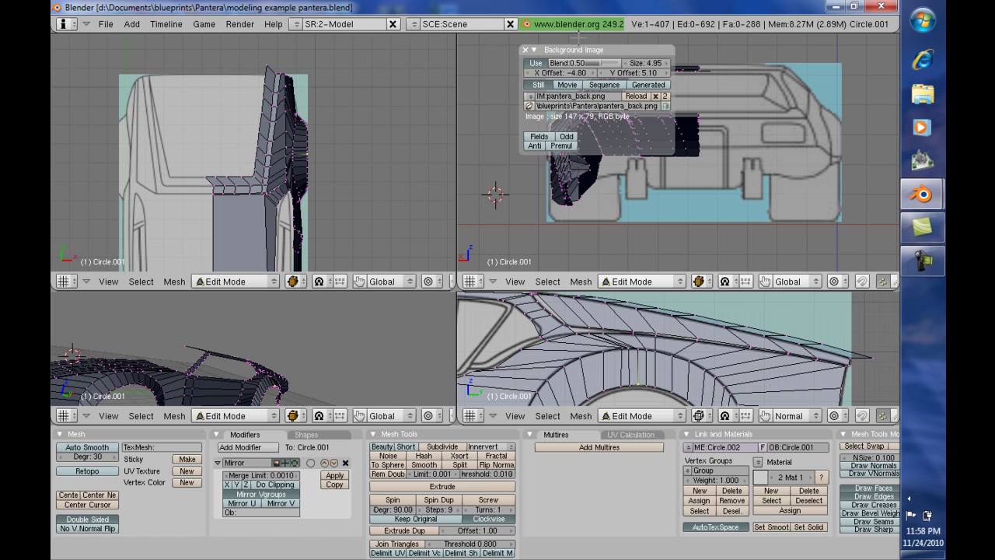
{"action": "left_click_drag", "start_coordinate": [579, 49], "coordinate": [797, 72]}
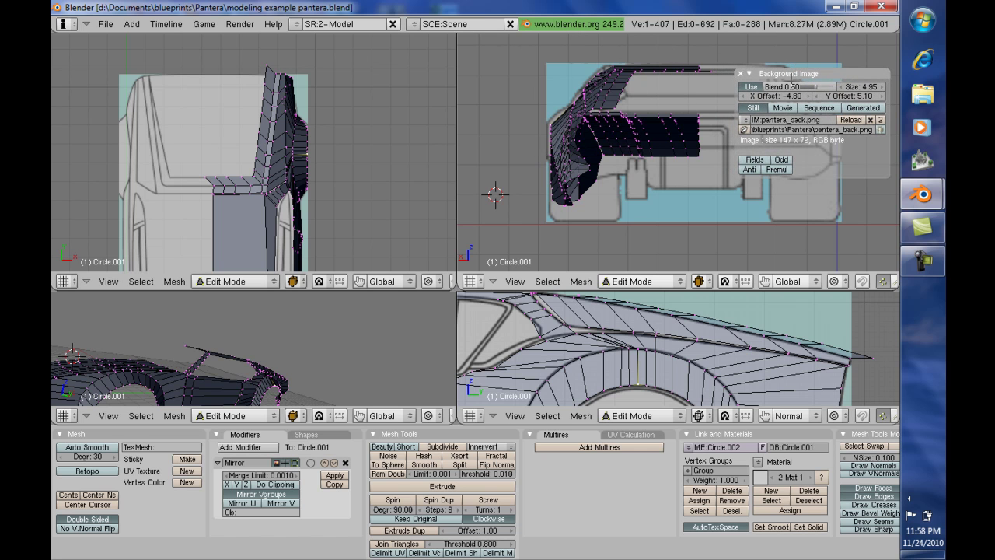
{"action": "left_click", "coordinate": [807, 96]}
{"action": "left_click", "coordinate": [809, 96]}
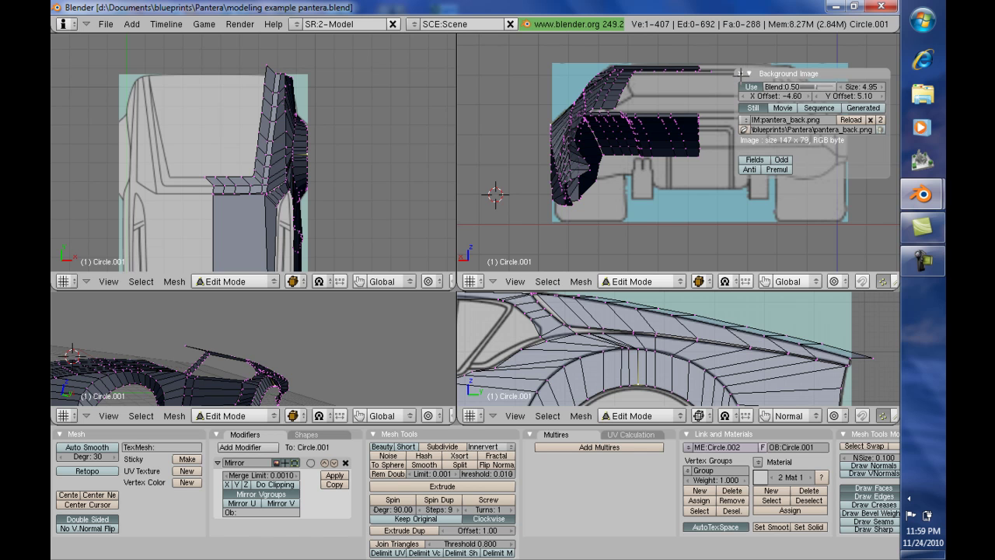
{"action": "left_click", "coordinate": [740, 73]}
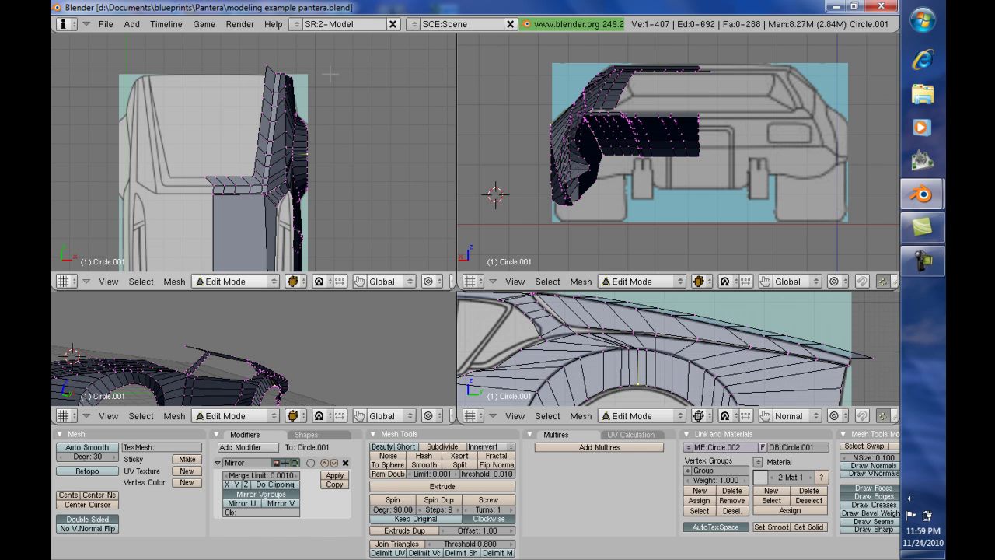
Select the vertices along the inner edge of the L-shaped rear deck frame and move them down about 0.07 along global Z
{"action": "right_click", "coordinate": [267, 70], "text": "shift"}
{"action": "right_click", "coordinate": [264, 87], "text": "shift"}
{"action": "right_click", "coordinate": [263, 108], "text": "shift"}
{"action": "right_click", "coordinate": [262, 119], "text": "shift"}
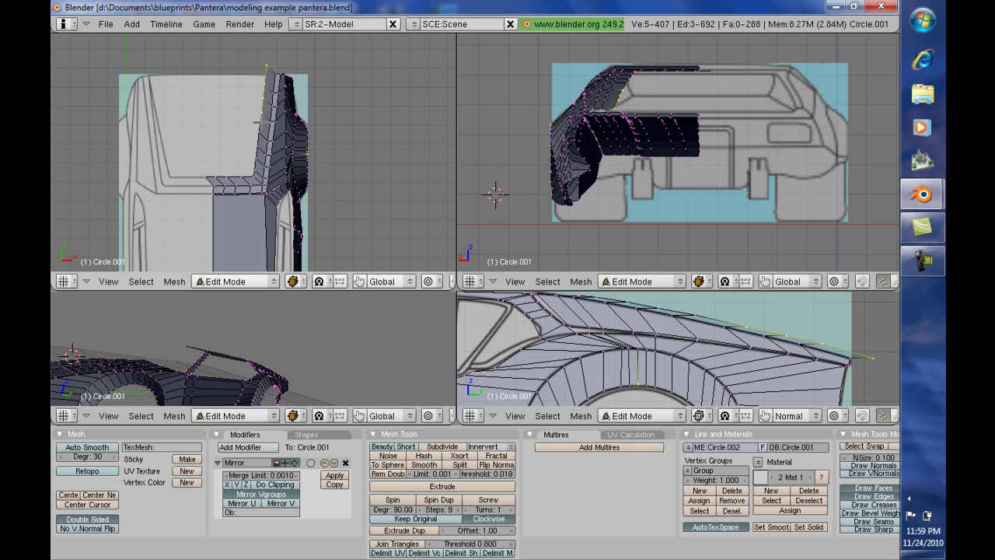
{"action": "right_click", "coordinate": [264, 135], "text": "shift"}
{"action": "right_click", "coordinate": [257, 154], "text": "shift"}
{"action": "right_click", "coordinate": [253, 164], "text": "shift"}
{"action": "right_click", "coordinate": [251, 171], "text": "shift"}
{"action": "right_click", "coordinate": [246, 178], "text": "shift"}
{"action": "right_click", "coordinate": [230, 175], "text": "shift"}
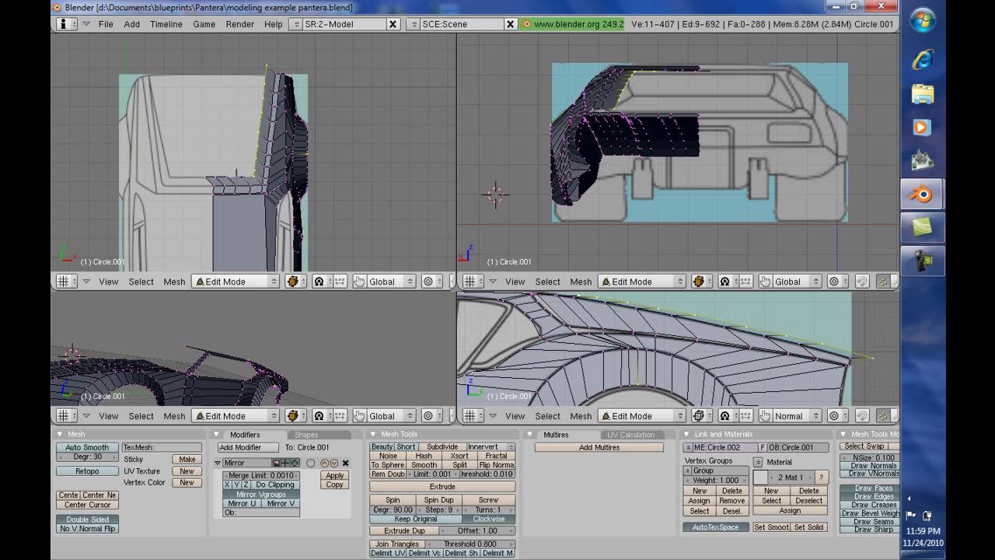
{"action": "right_click", "coordinate": [221, 176], "text": "shift"}
{"action": "right_click", "coordinate": [214, 177], "text": "shift"}
{"action": "right_click", "coordinate": [206, 178], "text": "shift"}
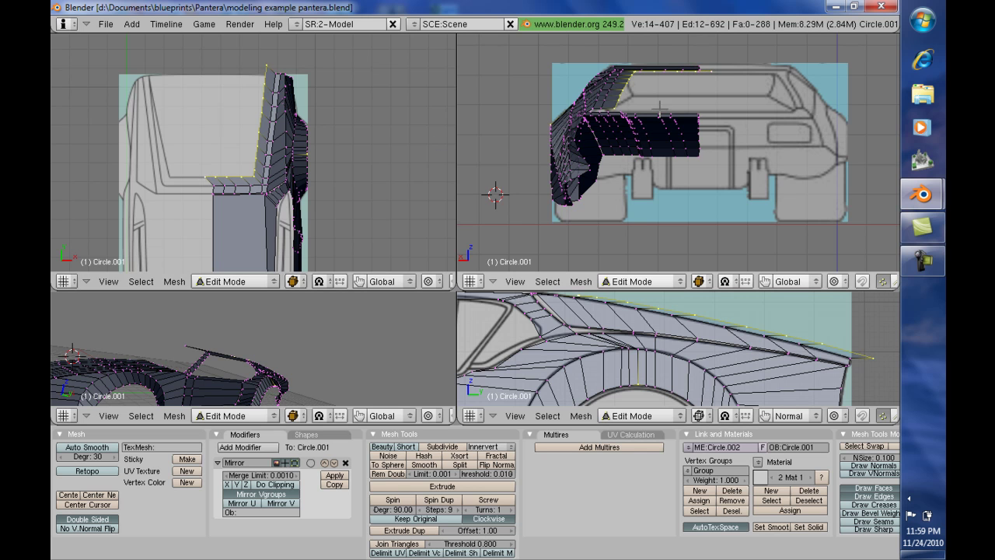
{"action": "key", "text": "z"}
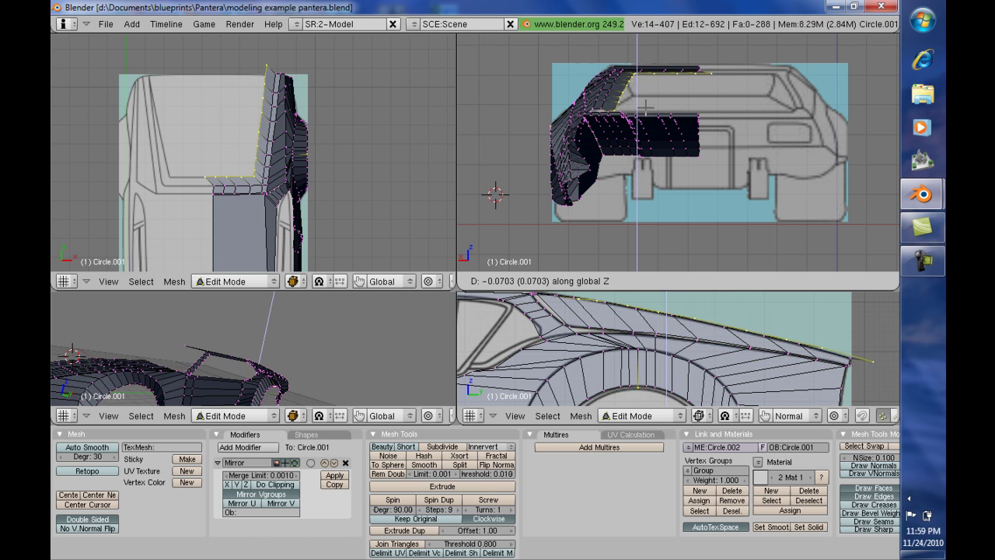
{"action": "left_click", "coordinate": [644, 107]}
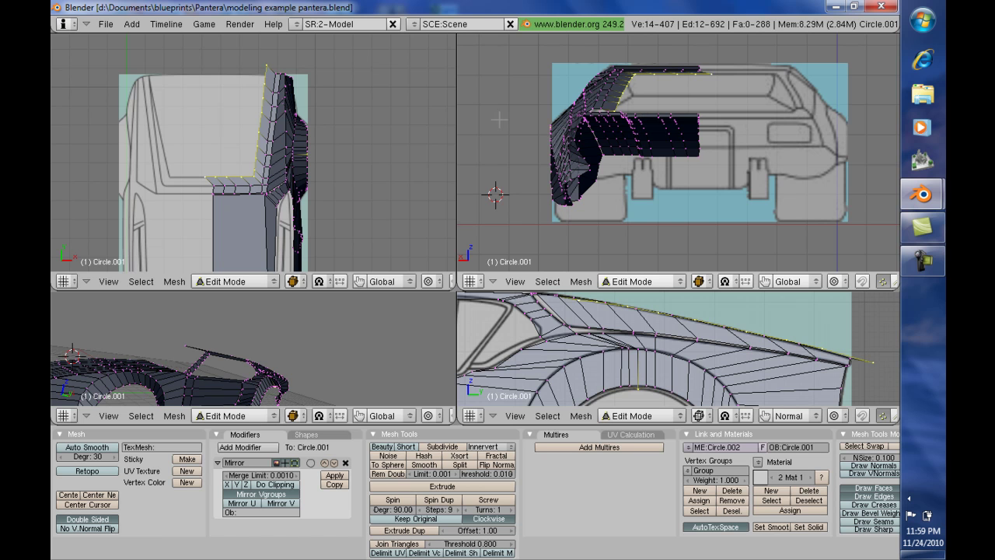
Set the draw type of both the top view and the back view to Wireframe
{"action": "right_click", "coordinate": [267, 62]}
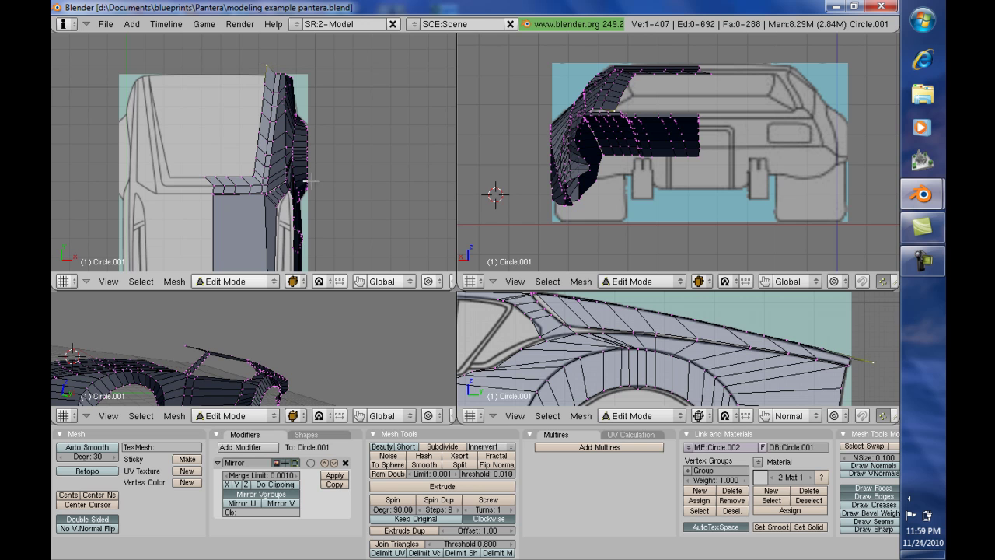
{"action": "left_click", "coordinate": [295, 281]}
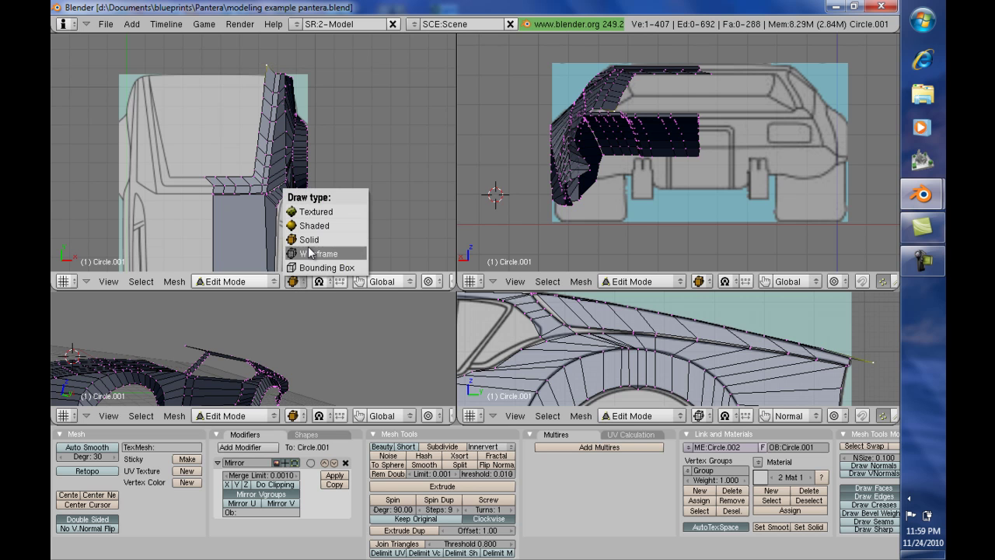
{"action": "left_click", "coordinate": [311, 253]}
{"action": "left_click", "coordinate": [700, 283]}
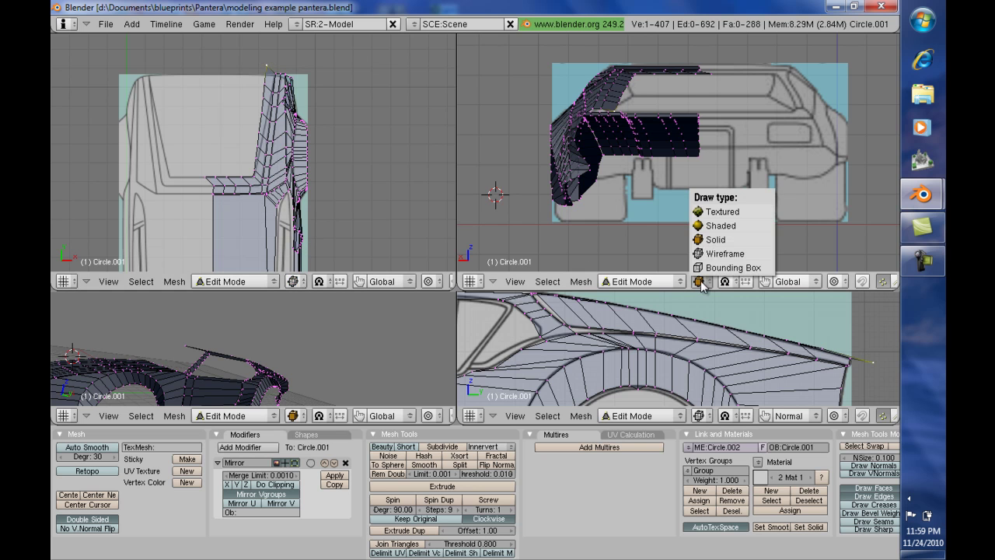
{"action": "left_click", "coordinate": [706, 255]}
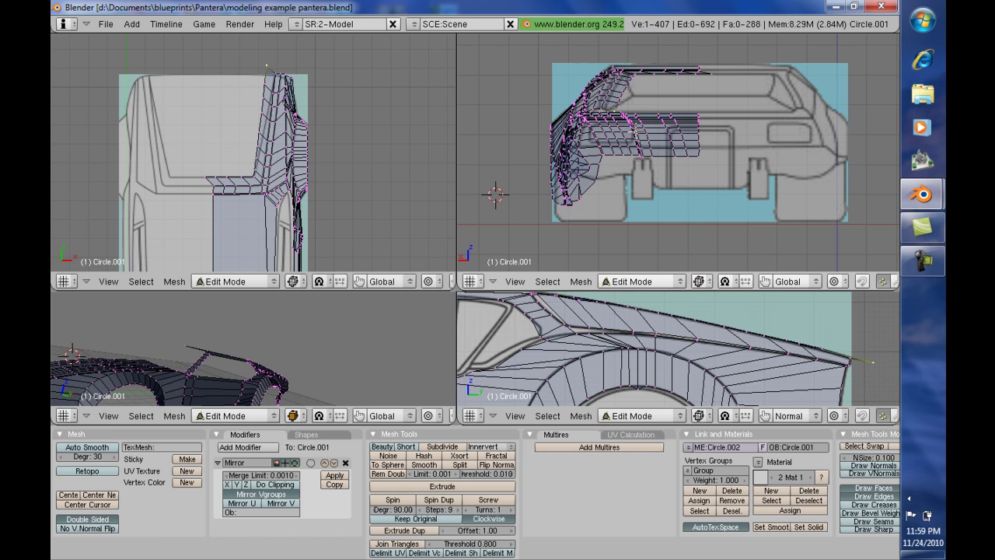
Move the rearmost vertices of the deck frame's inner side edge onto the blueprint line in the back view, each by about 0.2
{"action": "key", "text": "g"}
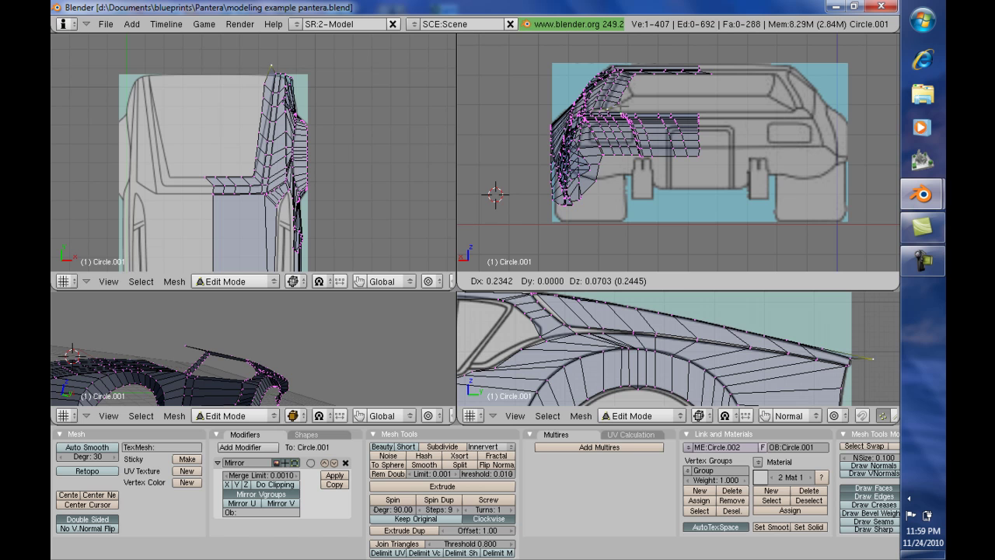
{"action": "left_click", "coordinate": [618, 101]}
{"action": "key", "text": "f"}
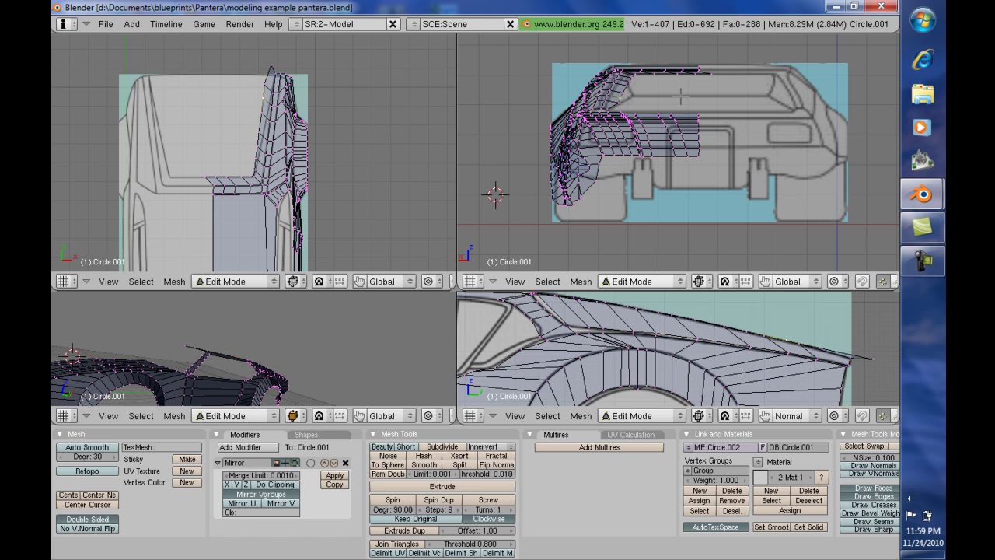
{"action": "right_click", "coordinate": [616, 104]}
{"action": "key", "text": "g"}
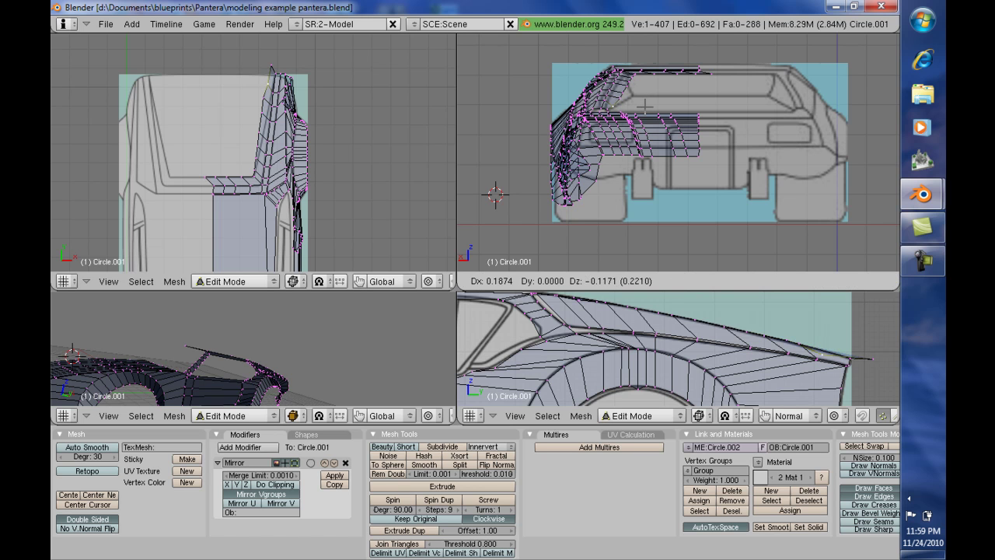
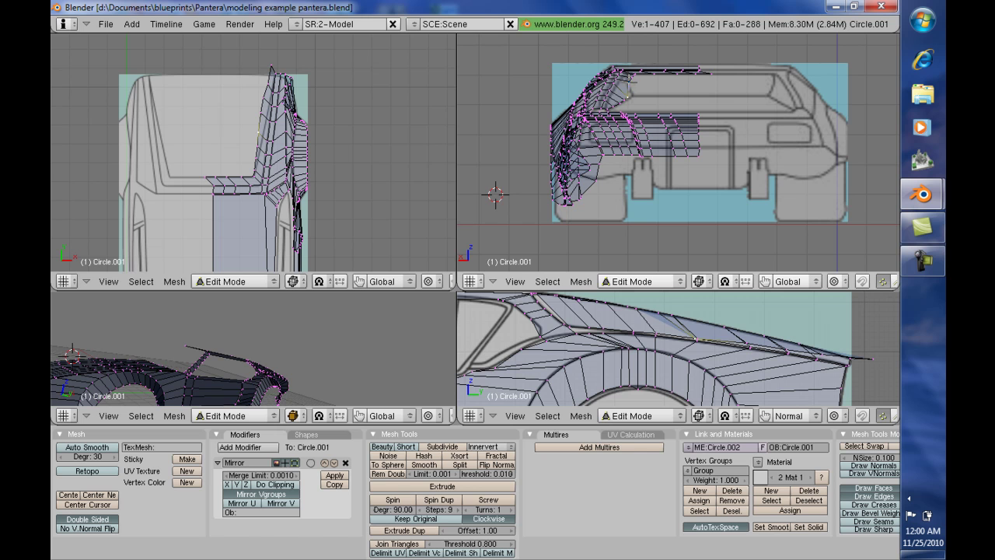
Lower the next vertices forward along the inner side edge by about 0.47 and 0.61 in the back view to follow the blueprint
{"action": "key", "text": "g"}
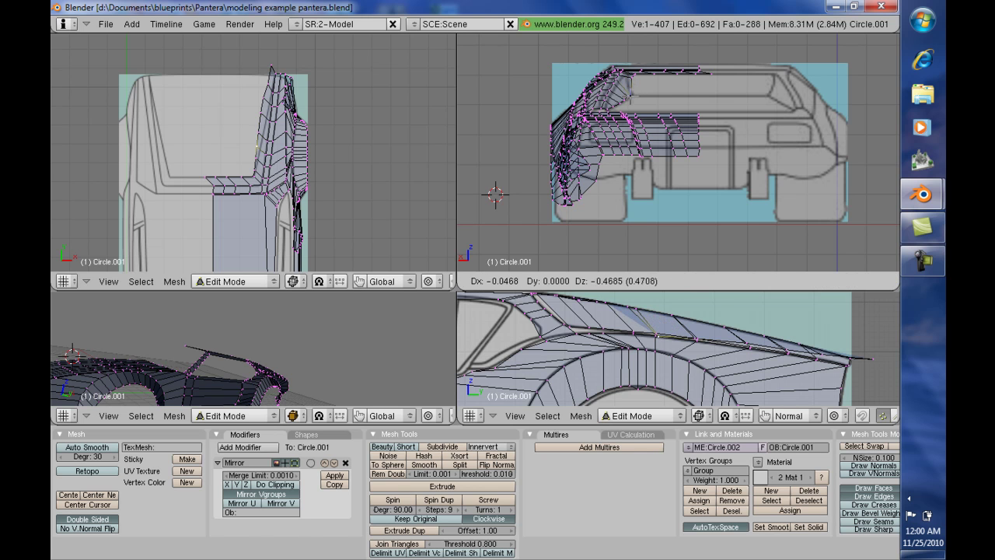
{"action": "key", "text": "Return"}
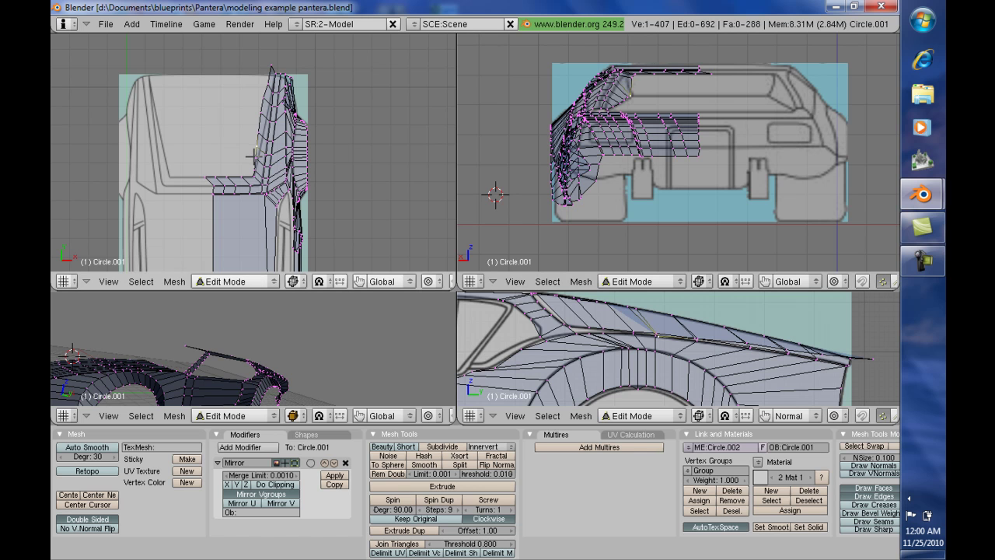
{"action": "key", "text": "g"}
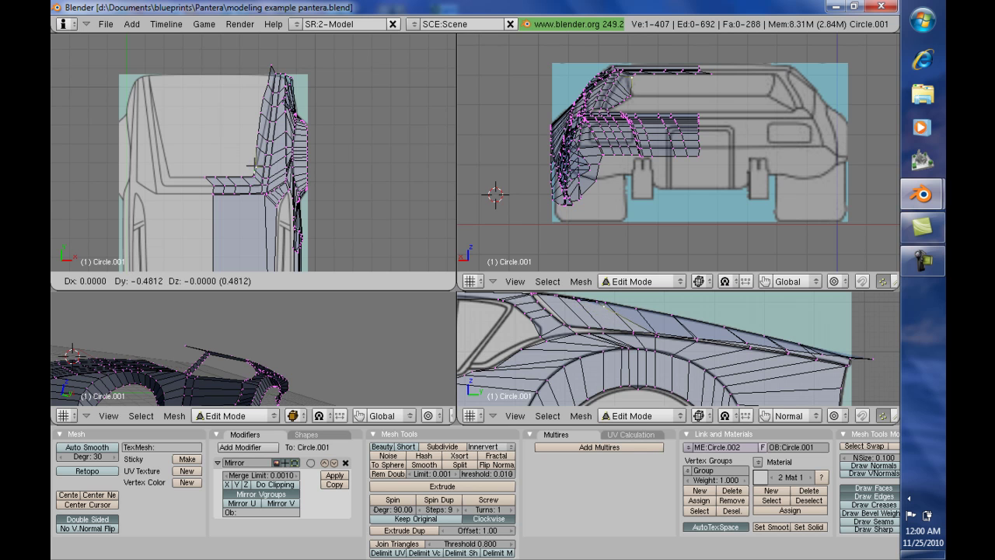
{"action": "left_click", "coordinate": [253, 166]}
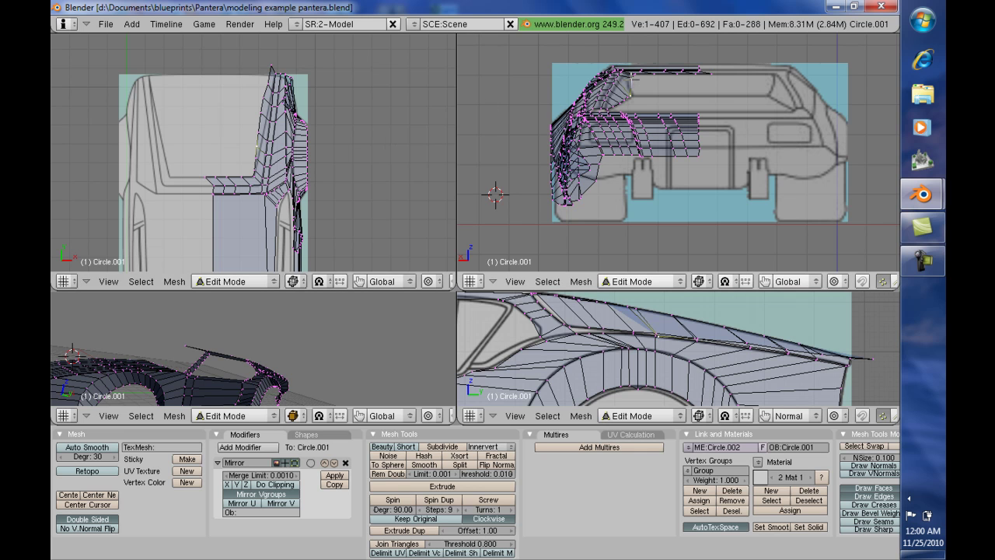
{"action": "key", "text": "g"}
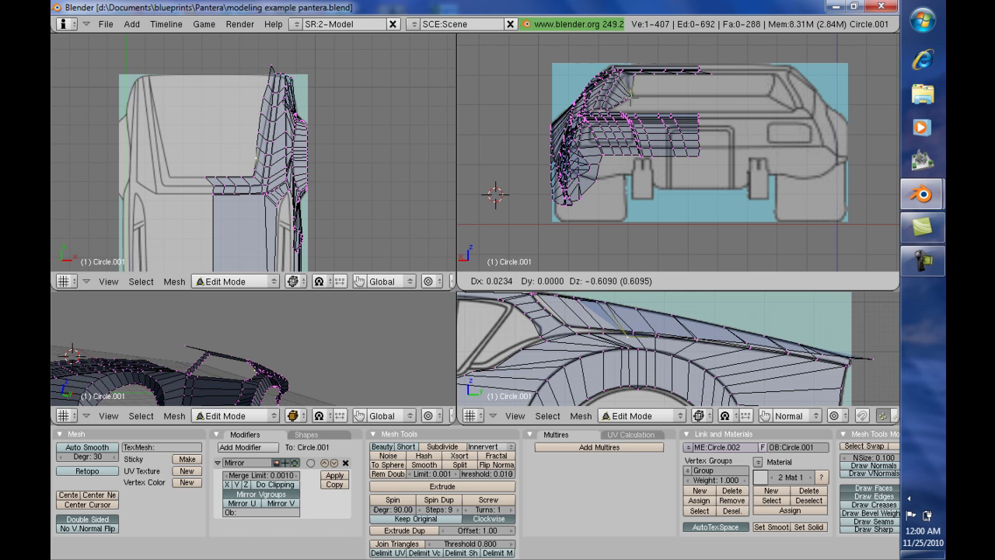
{"action": "left_click", "coordinate": [630, 93]}
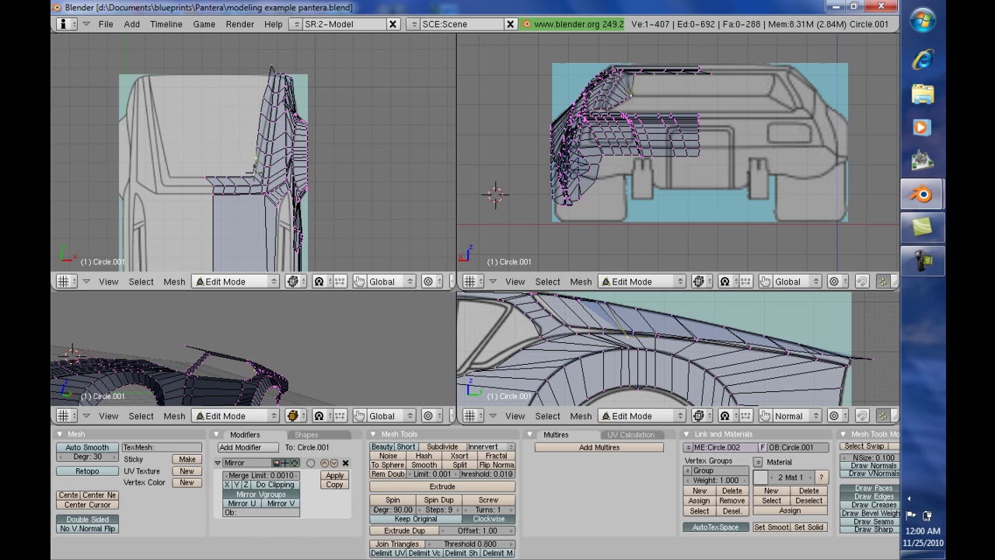
{"action": "left_click", "coordinate": [525, 148]}
{"action": "key", "text": "g"}
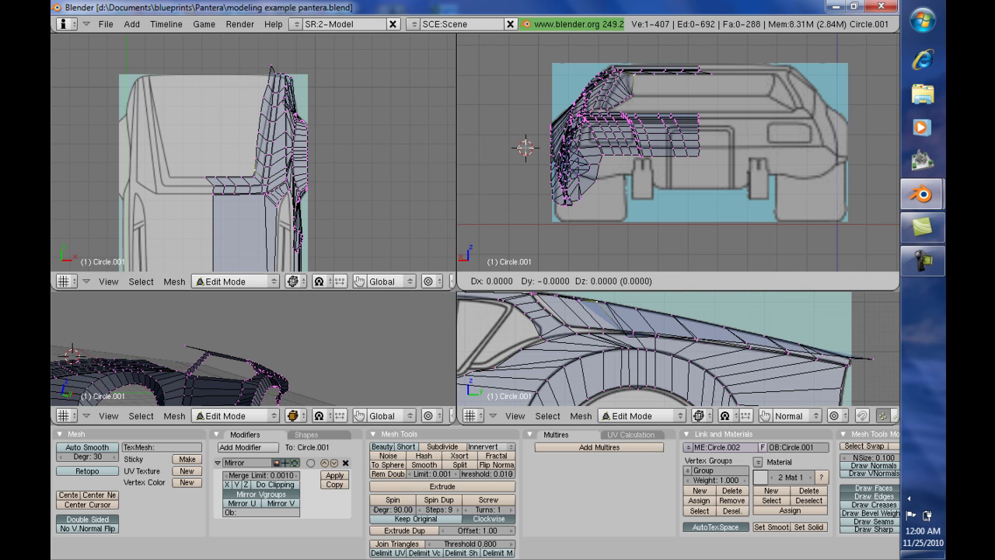
{"action": "left_click", "coordinate": [525, 168]}
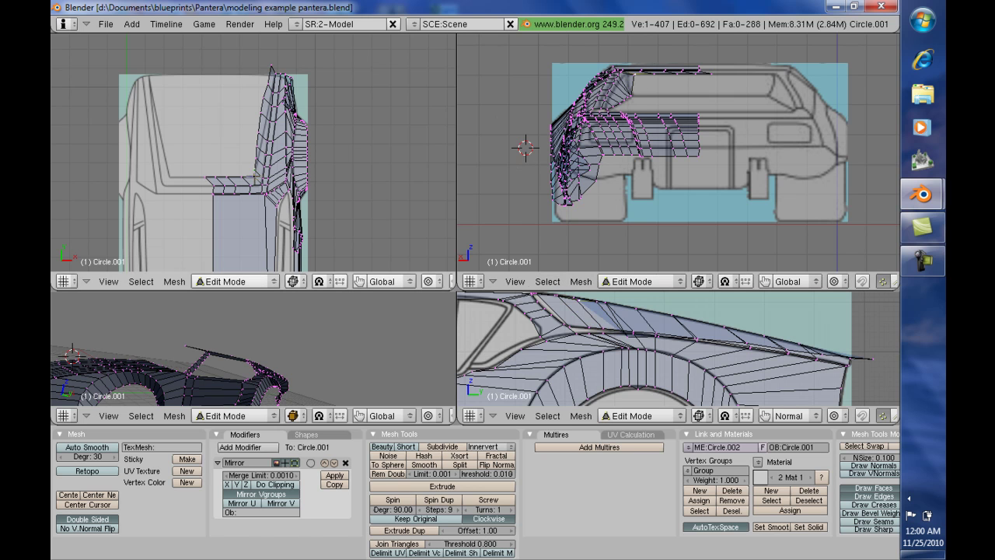
{"action": "key", "text": "g"}
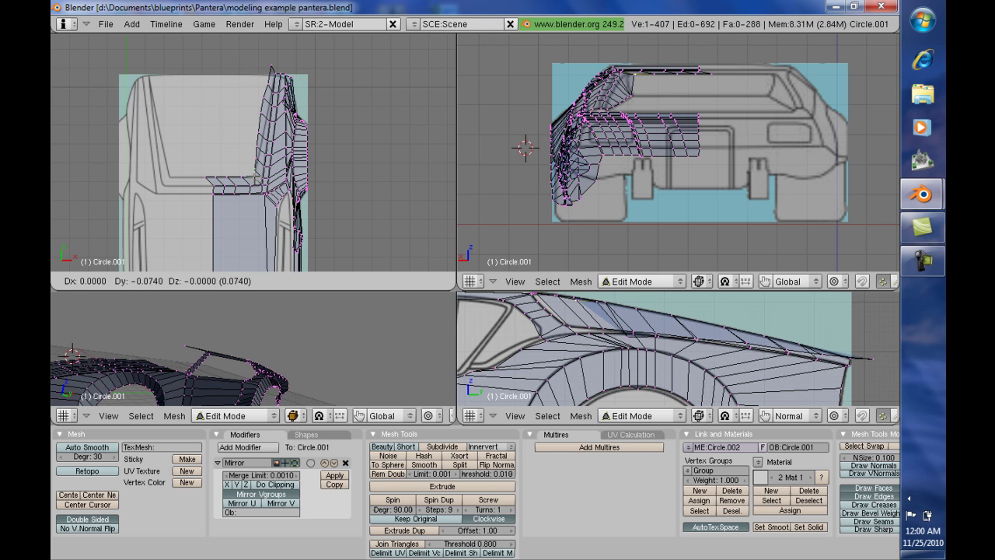
{"action": "key", "text": "Escape"}
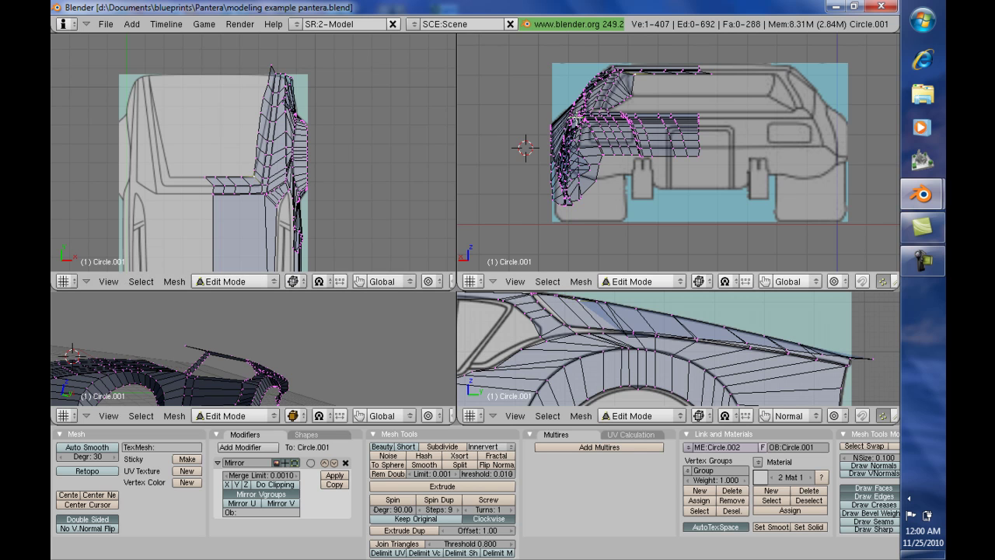
{"action": "left_click", "coordinate": [658, 99]}
{"action": "key", "text": "g"}
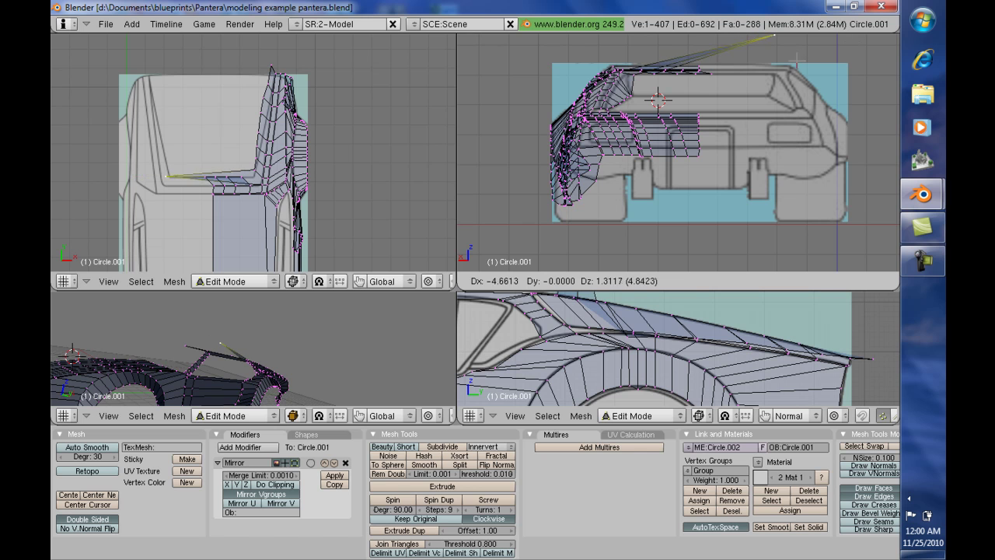
{"action": "key", "text": "Escape"}
{"action": "left_click", "coordinate": [860, 39]}
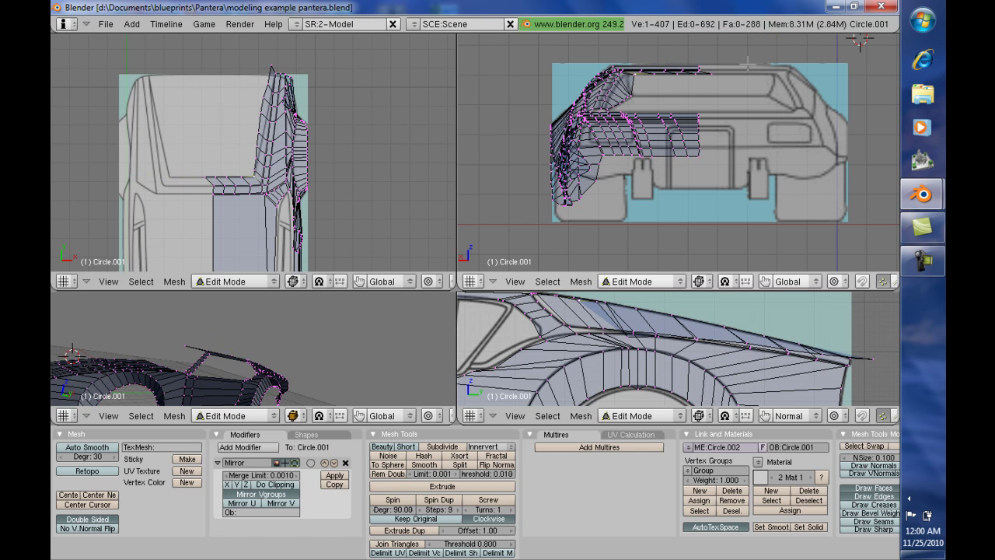
{"action": "key", "text": "space"}
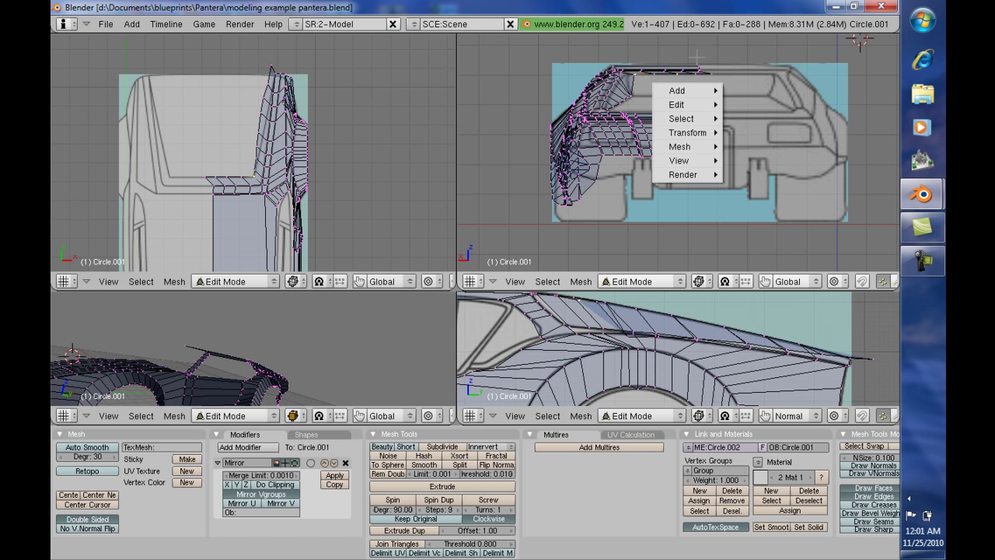
{"action": "left_click", "coordinate": [698, 53]}
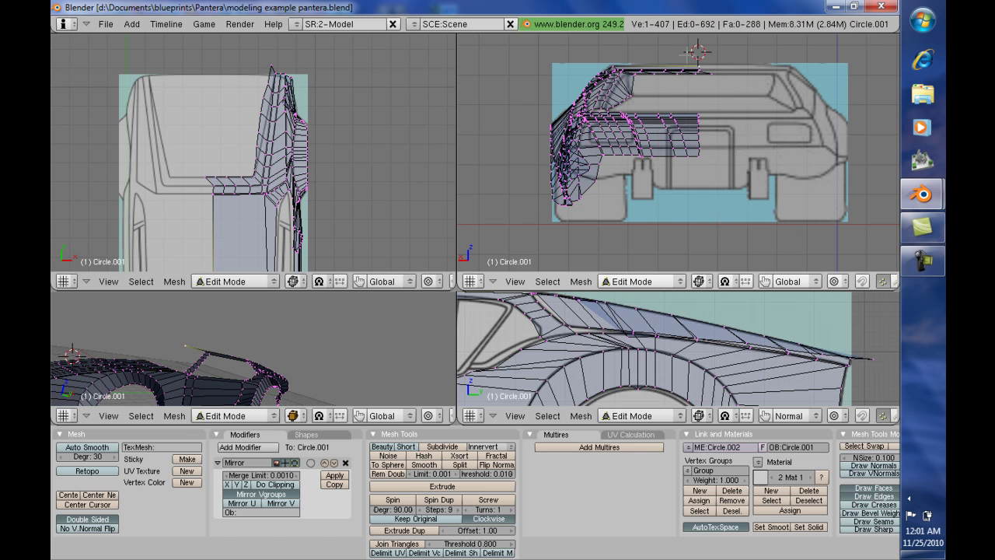
{"action": "left_click", "coordinate": [893, 261]}
{"action": "key", "text": "g"}
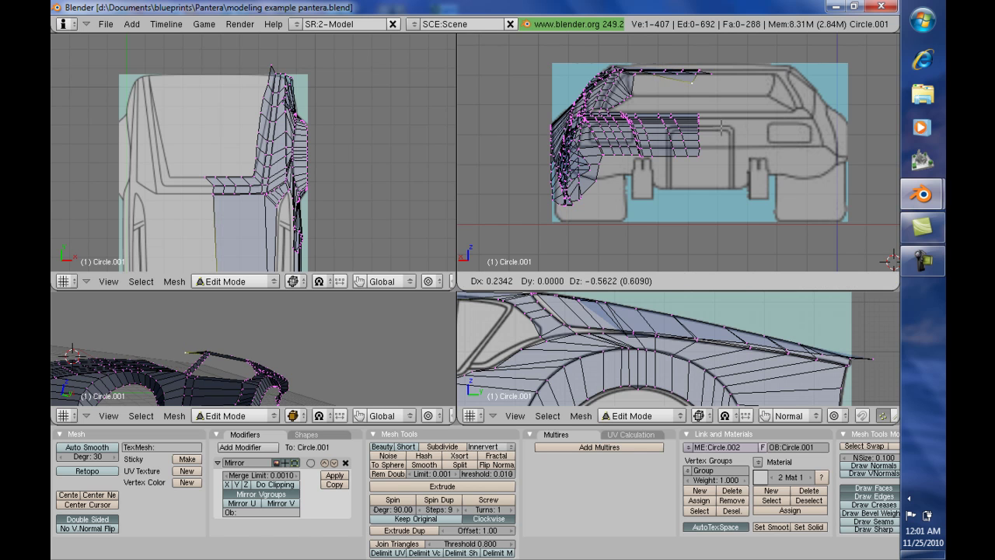
{"action": "key", "text": "Escape"}
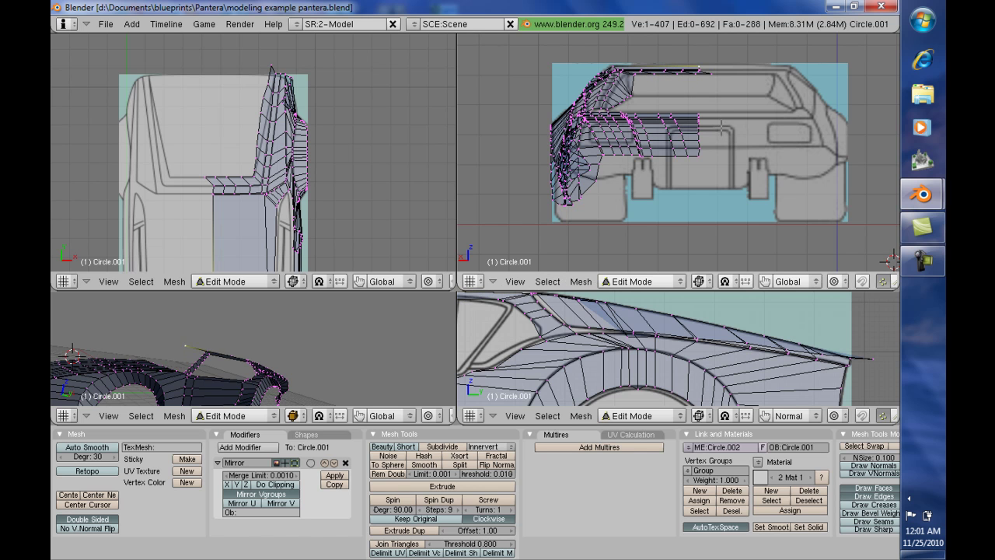
Select the five vertices of the deck frame's crosswise inner edge and move them down about 0.8 along global Z
{"action": "right_click", "coordinate": [255, 178]}
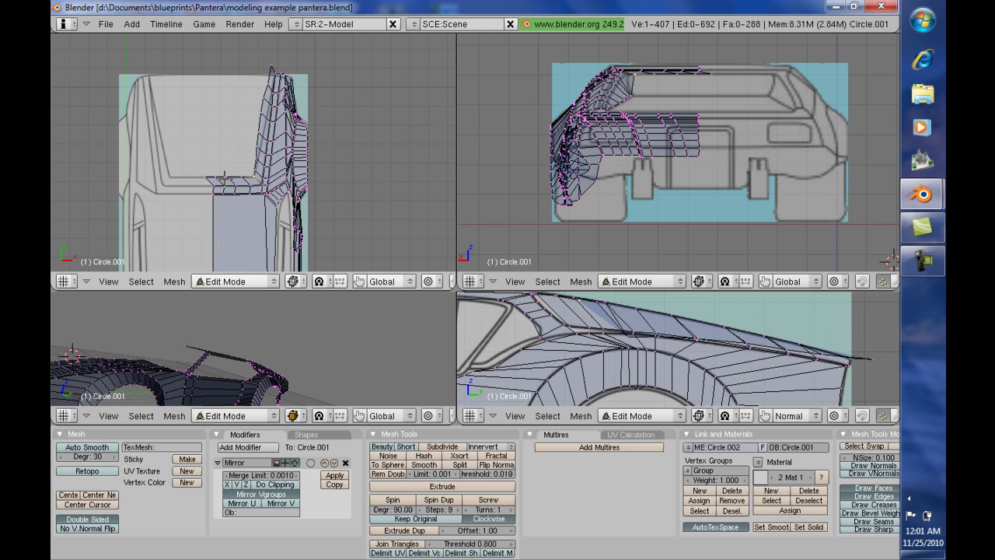
{"action": "right_click", "coordinate": [206, 177], "text": "shift"}
{"action": "right_click", "coordinate": [222, 177], "text": "shift"}
{"action": "right_click", "coordinate": [231, 177], "text": "shift"}
{"action": "right_click", "coordinate": [237, 177], "text": "shift"}
{"action": "key", "text": "g"}
{"action": "key", "text": "x"}
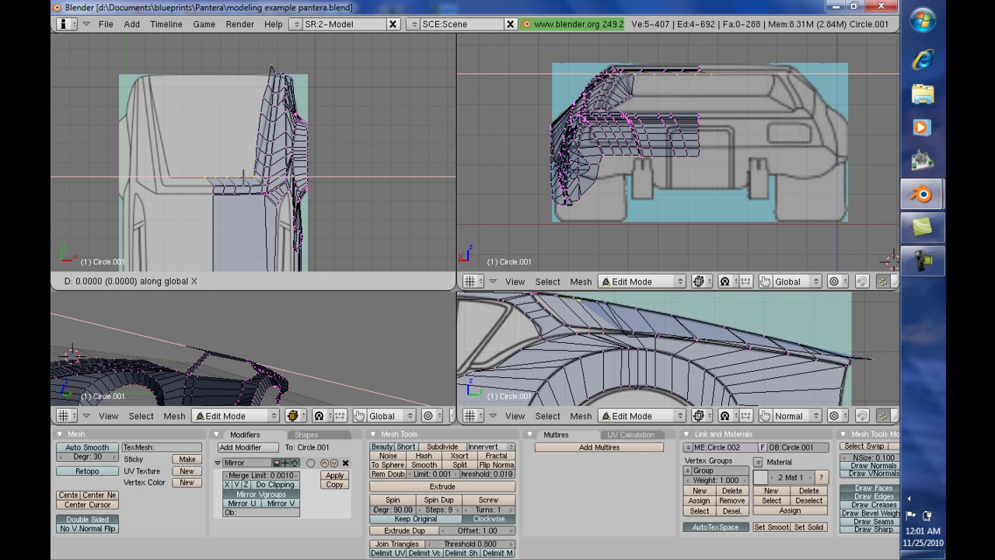
{"action": "key", "text": "z"}
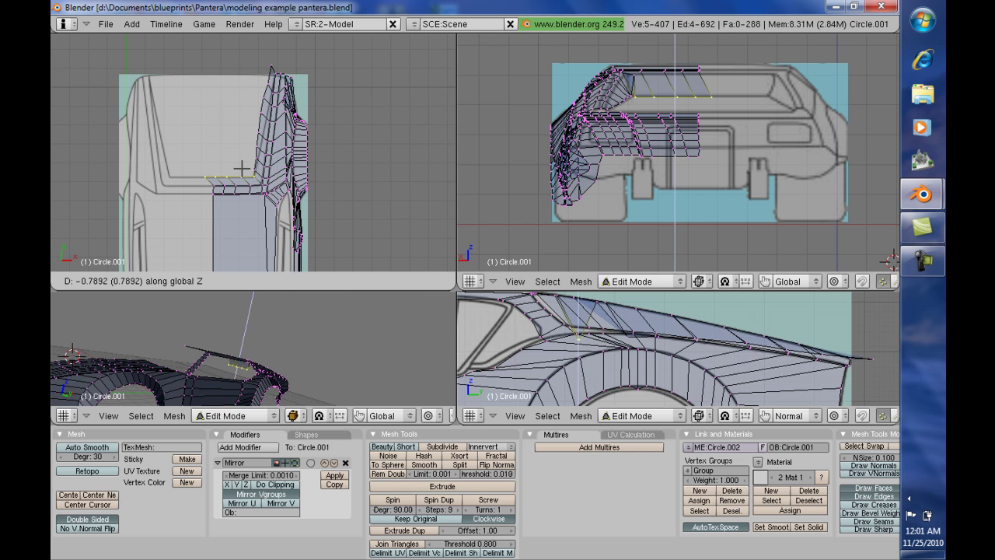
{"action": "left_click", "coordinate": [242, 169]}
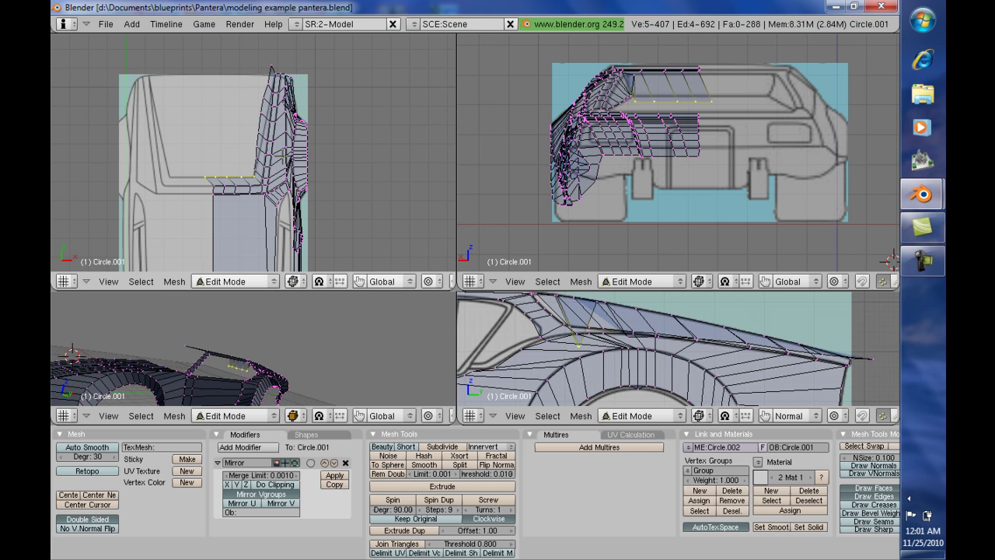
Raise the five crosswise inner-edge vertices about 0.14 along global Z to meet the blueprint line
{"action": "key", "text": "g"}
{"action": "key", "text": "z"}
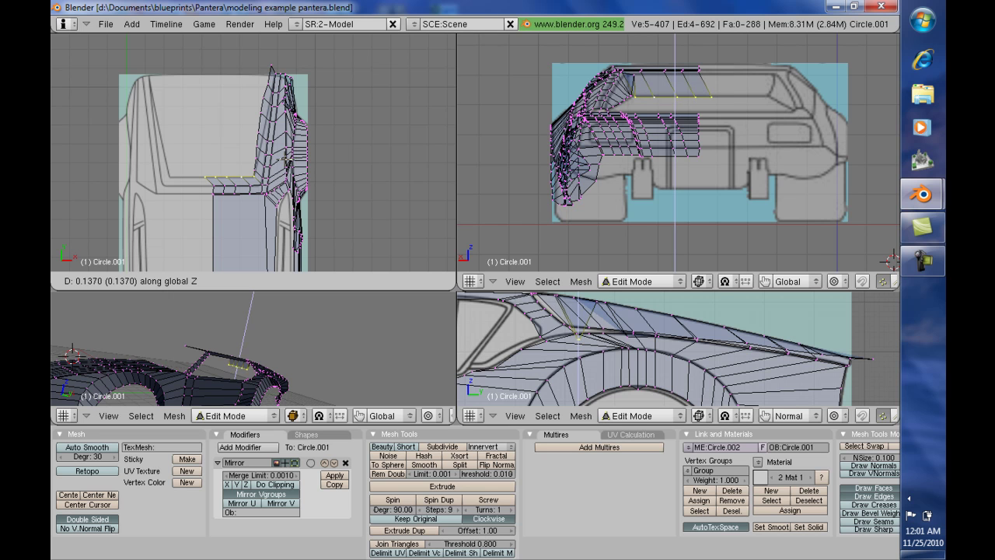
{"action": "left_click", "coordinate": [288, 160]}
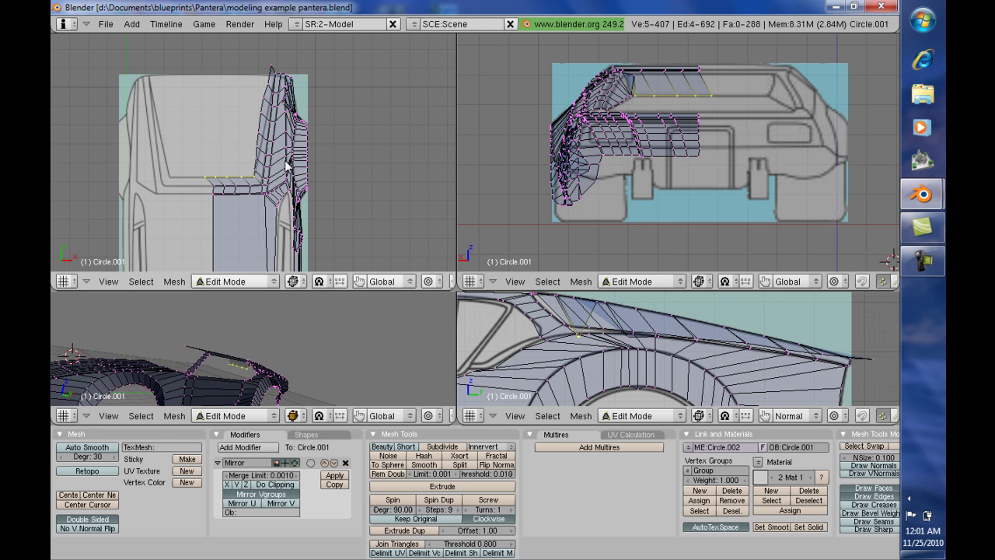
Move the inner side-edge vertex nearest the deck frame's corner along global X onto the top blueprint's line
{"action": "key", "text": "ctrl+Tab"}
{"action": "key", "text": "ctrl+Tab"}
{"action": "key", "text": "b"}
{"action": "left_click_drag", "start_coordinate": [244, 53], "coordinate": [323, 181]}
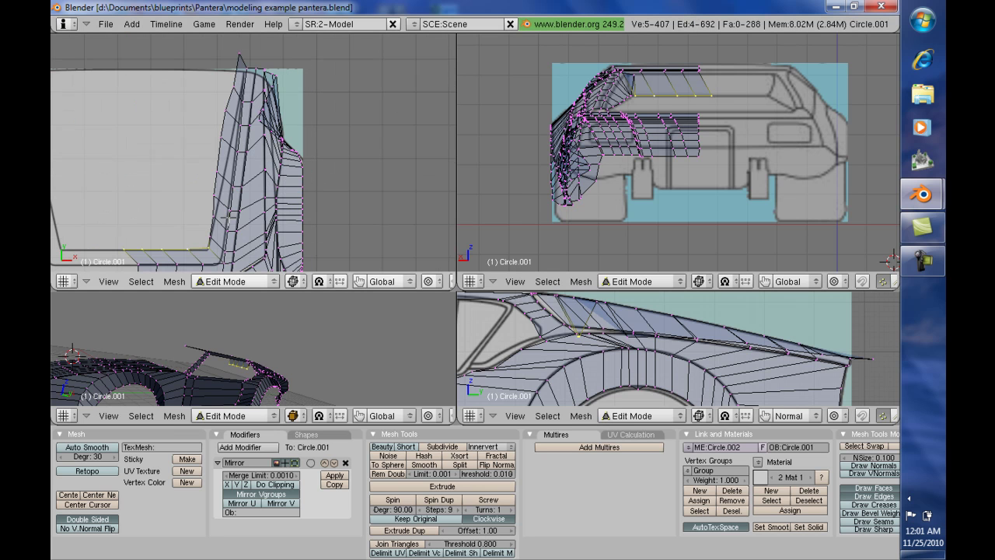
{"action": "right_click", "coordinate": [210, 220]}
{"action": "key", "text": "g"}
{"action": "key", "text": "x"}
{"action": "left_click", "coordinate": [214, 220]}
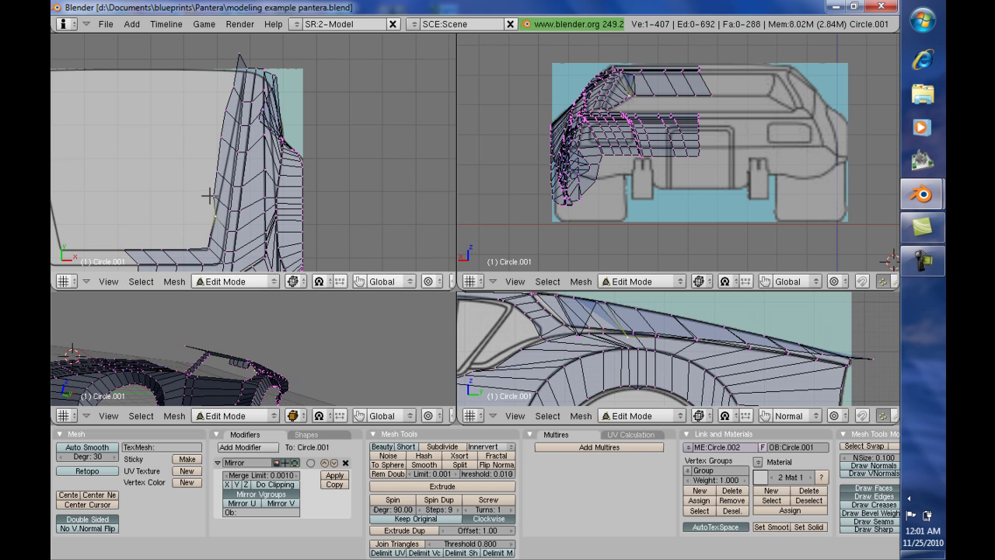
Move the next two inner side-edge vertices rearward of the deck frame's corner along global X onto the top blueprint's line
{"action": "key", "text": "g"}
{"action": "key", "text": "y"}
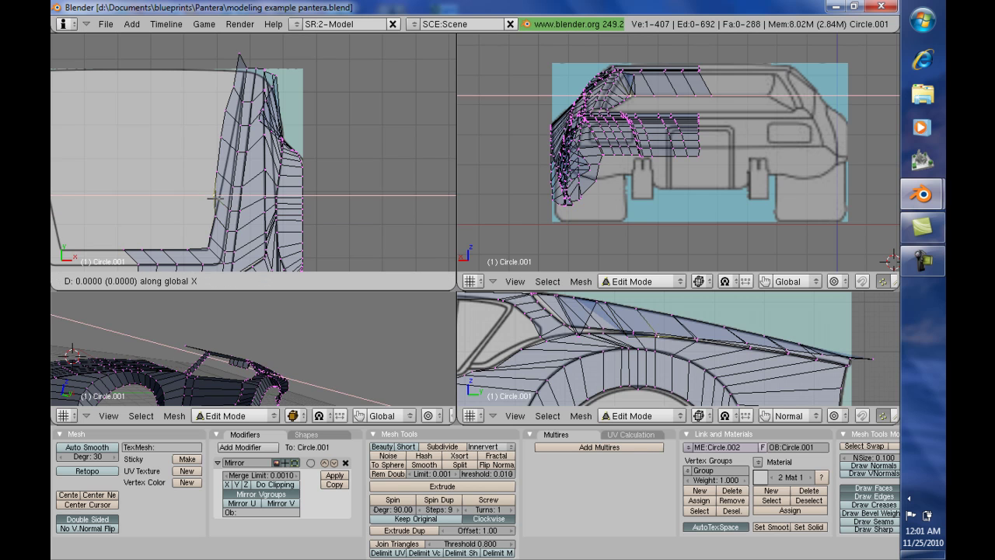
{"action": "left_click", "coordinate": [218, 199]}
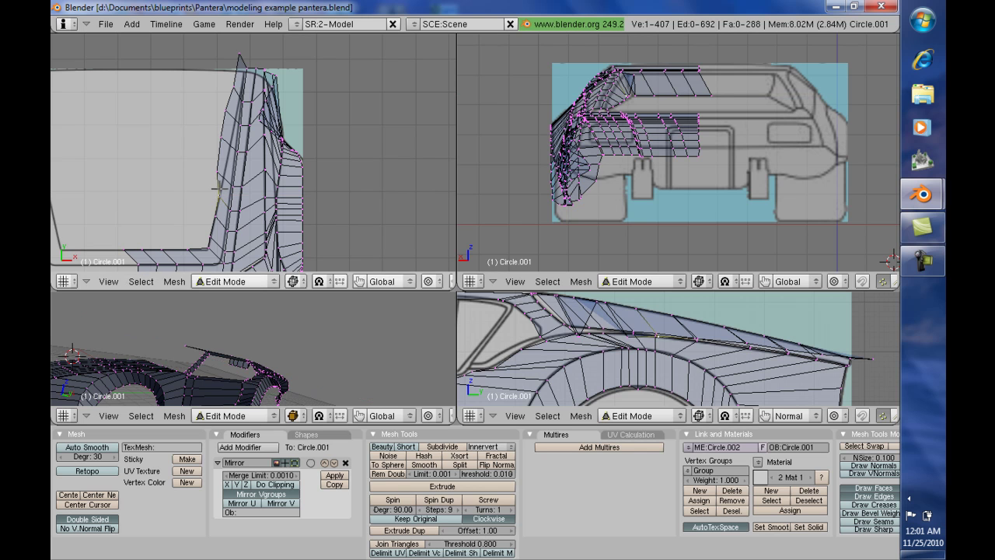
{"action": "key", "text": "g"}
{"action": "key", "text": "x"}
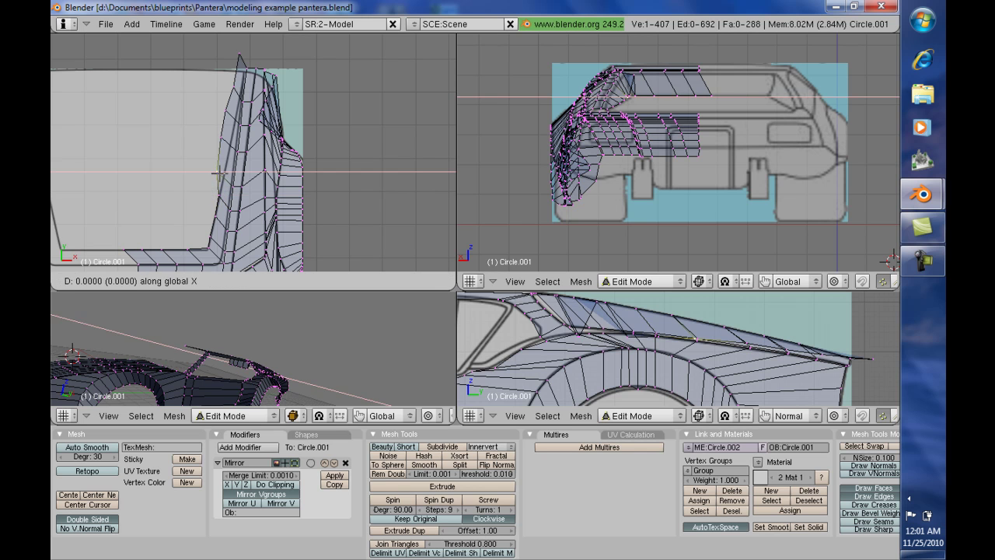
{"action": "left_click", "coordinate": [223, 173]}
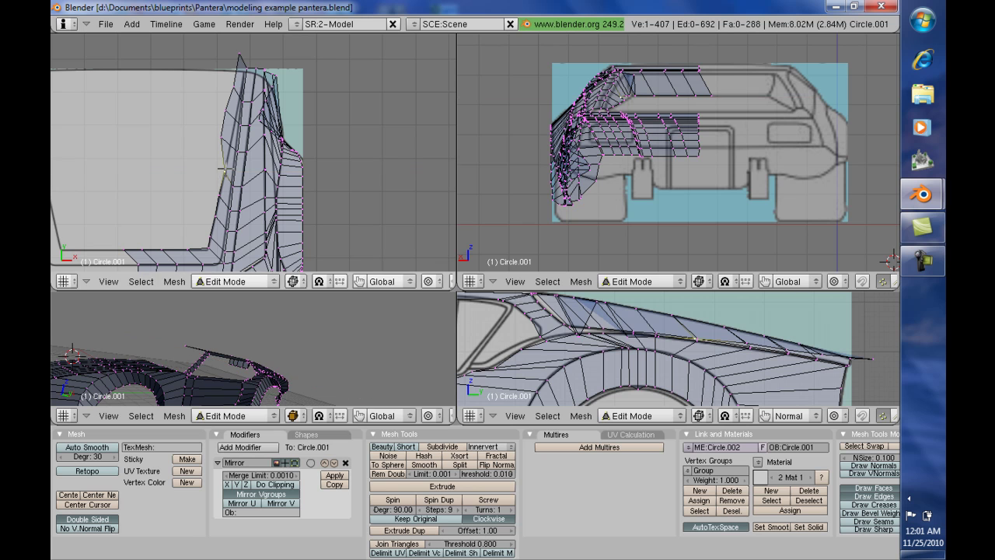
Shift further inner side-edge vertices toward the rear by about 0.32 and 0.08 along global X to follow the top blueprint
{"action": "key", "text": "g"}
{"action": "key", "text": "x"}
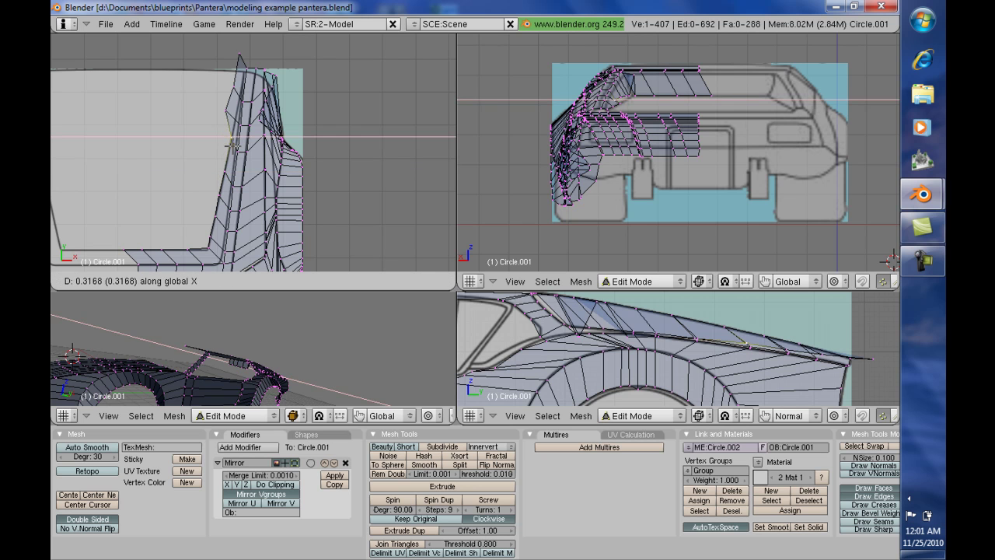
{"action": "left_click", "coordinate": [230, 145]}
{"action": "key", "text": "g"}
{"action": "key", "text": "x"}
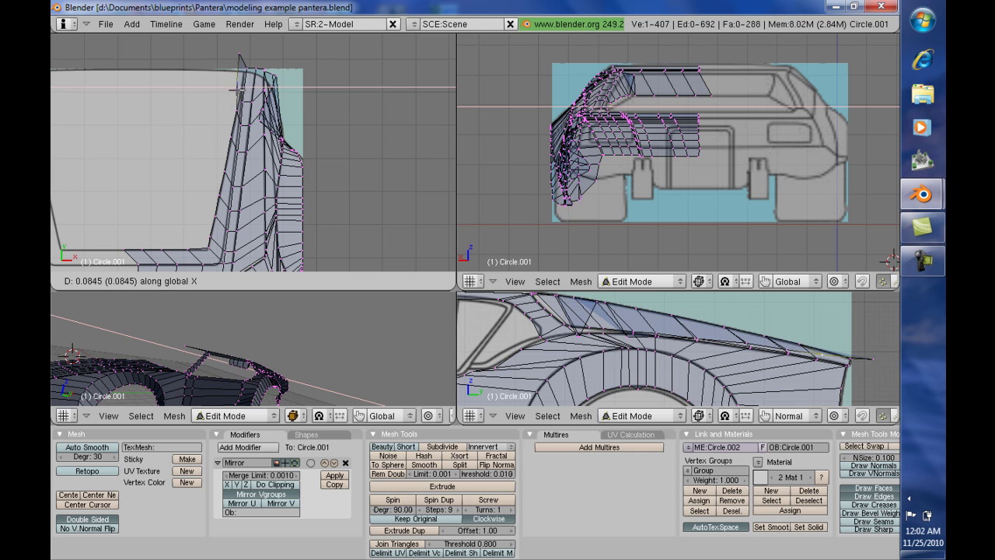
{"action": "left_click", "coordinate": [241, 91]}
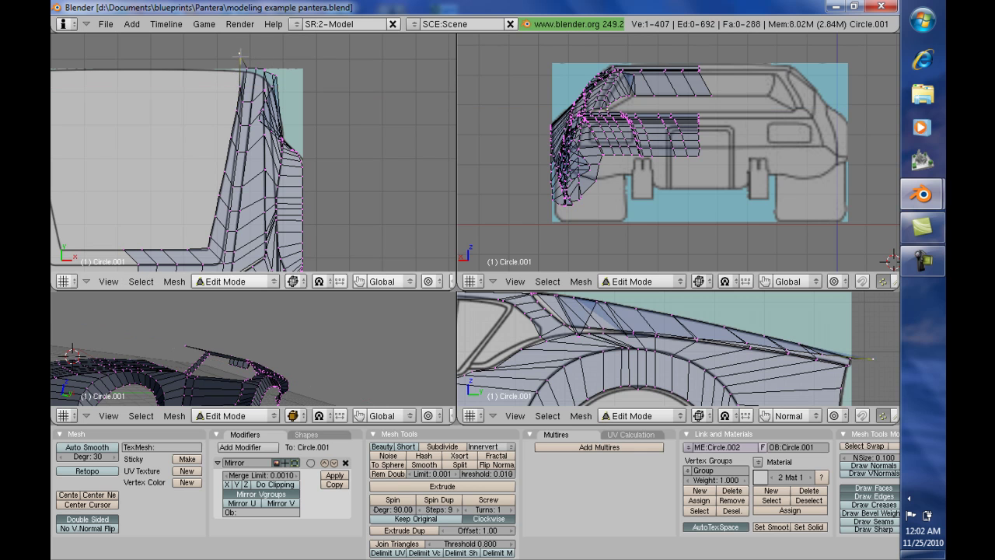
Move the rearmost inner side-edge vertex about 0.11 along global X and -0.42 along global Y to meet the blueprint's rear outline
{"action": "key", "text": "g"}
{"action": "key", "text": "x"}
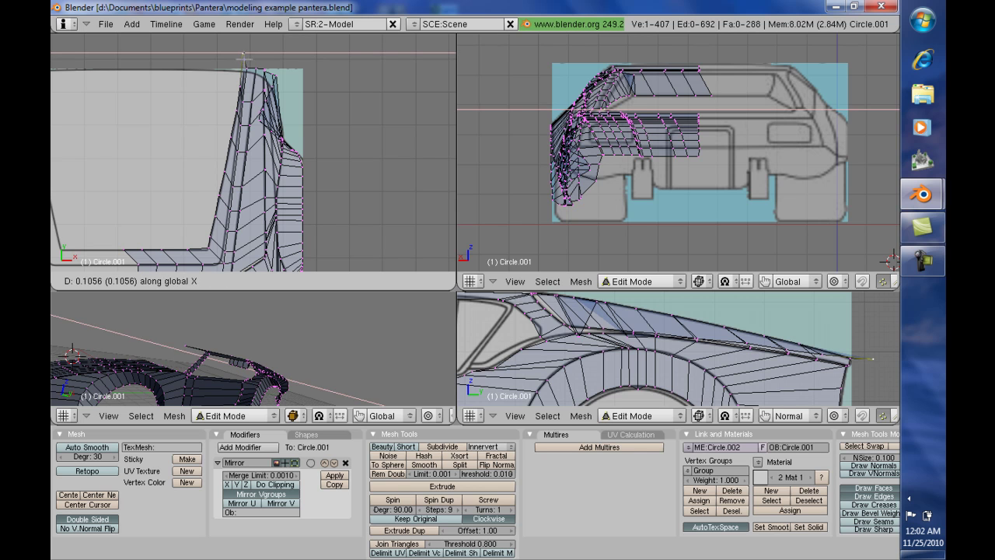
{"action": "left_click", "coordinate": [244, 59]}
{"action": "key", "text": "g"}
{"action": "key", "text": "z"}
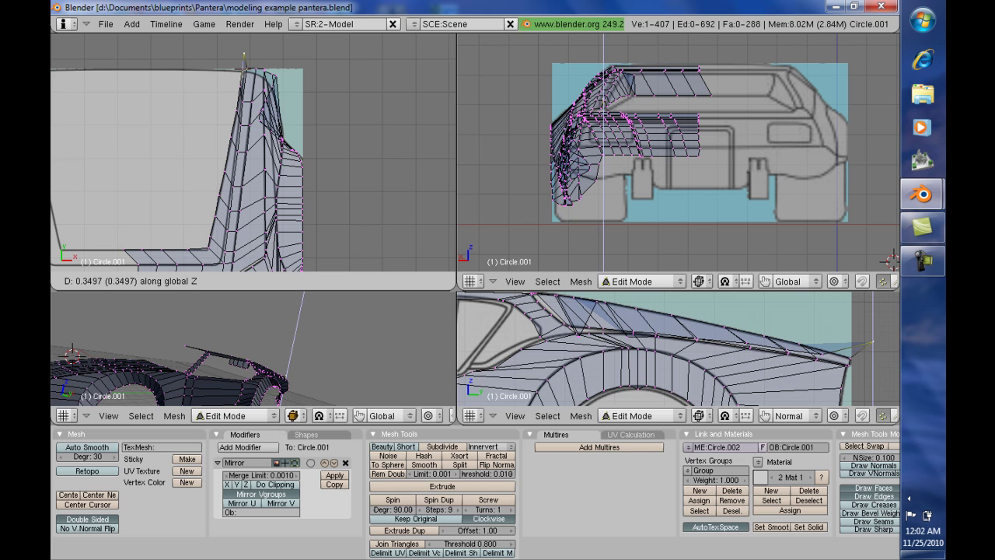
{"action": "key", "text": "y"}
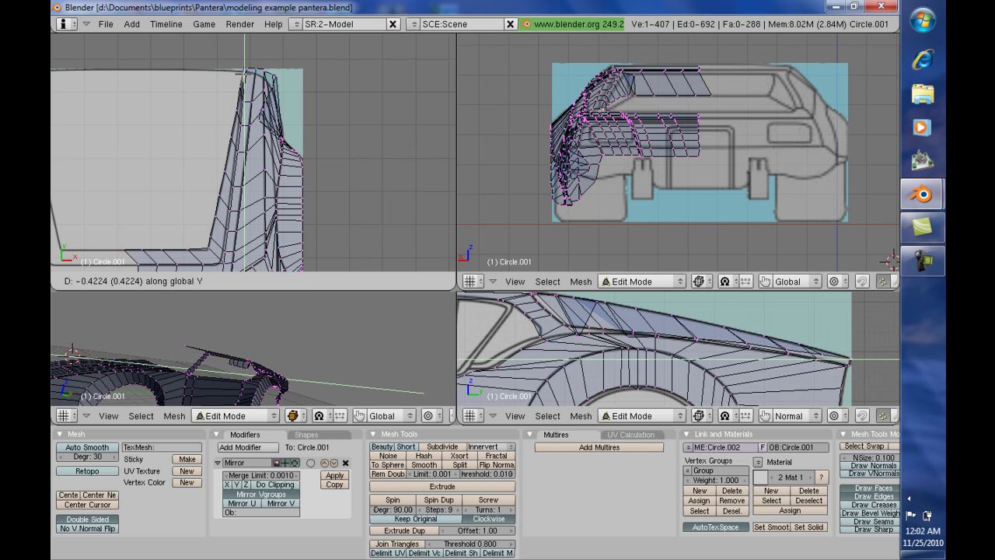
{"action": "left_click", "coordinate": [244, 76]}
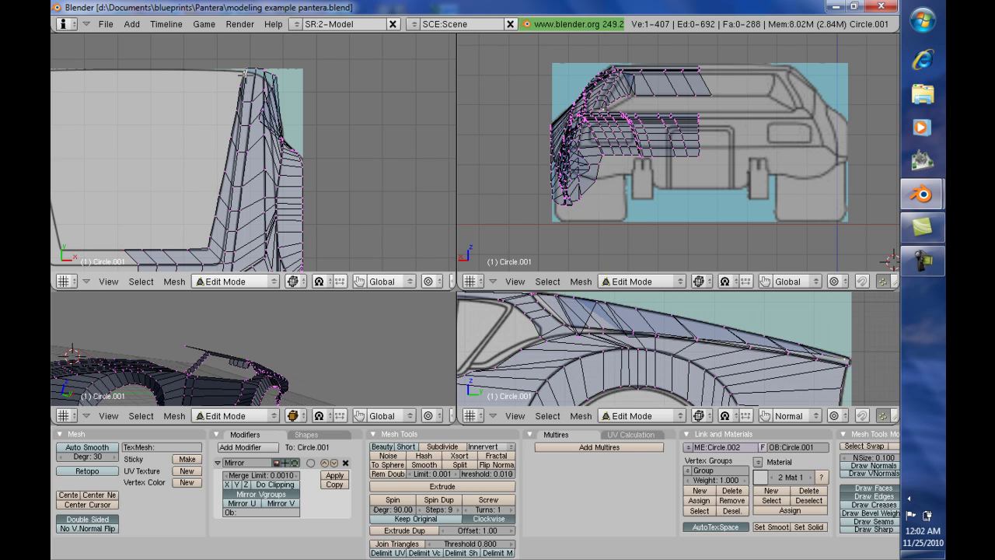
Select five vertices along the body's rear end in the top view and move them about -0.13 along global Y
{"action": "right_click", "coordinate": [253, 68]}
{"action": "right_click", "coordinate": [251, 70], "text": "shift"}
{"action": "right_click", "coordinate": [274, 75], "text": "shift"}
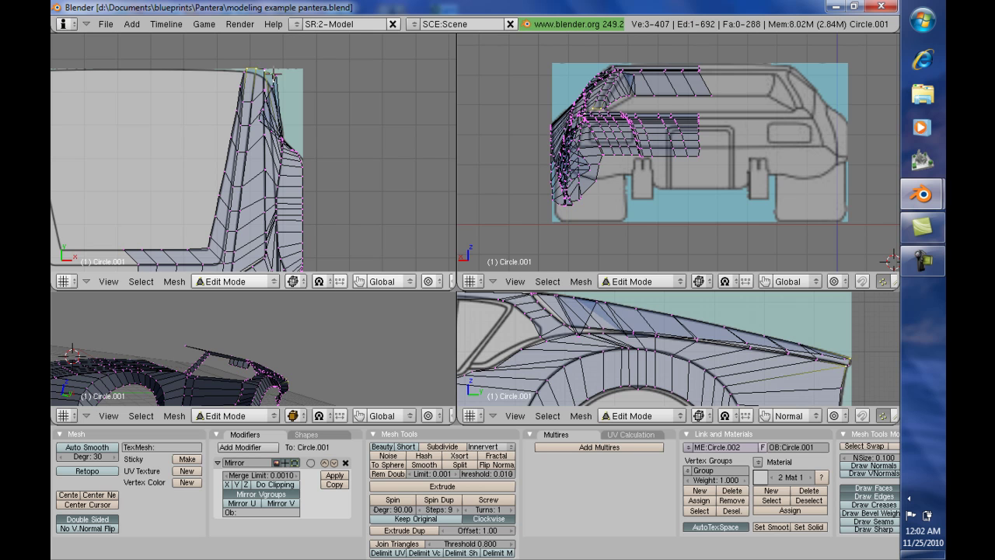
{"action": "right_click", "coordinate": [276, 77], "text": "shift"}
{"action": "right_click", "coordinate": [279, 79], "text": "shift"}
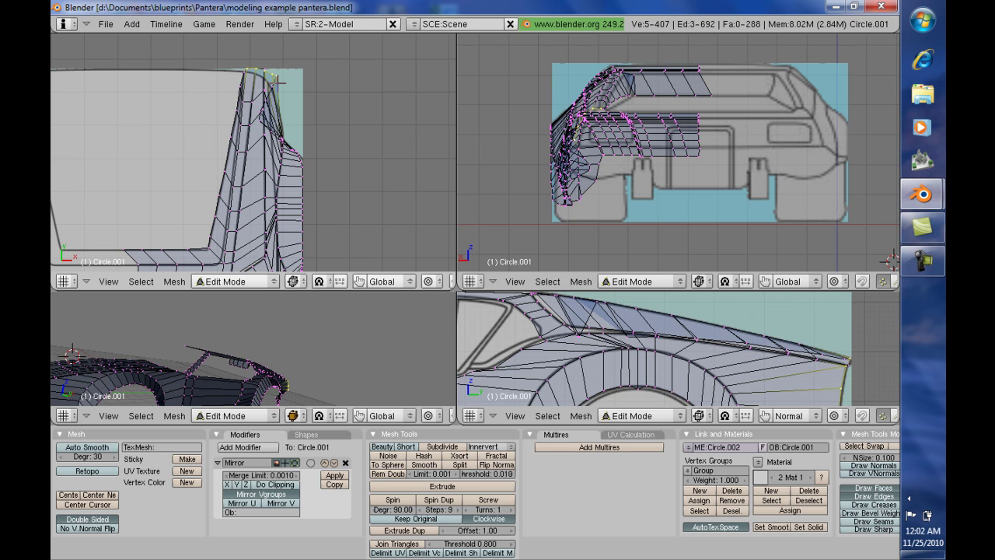
{"action": "key", "text": "g"}
{"action": "key", "text": "y"}
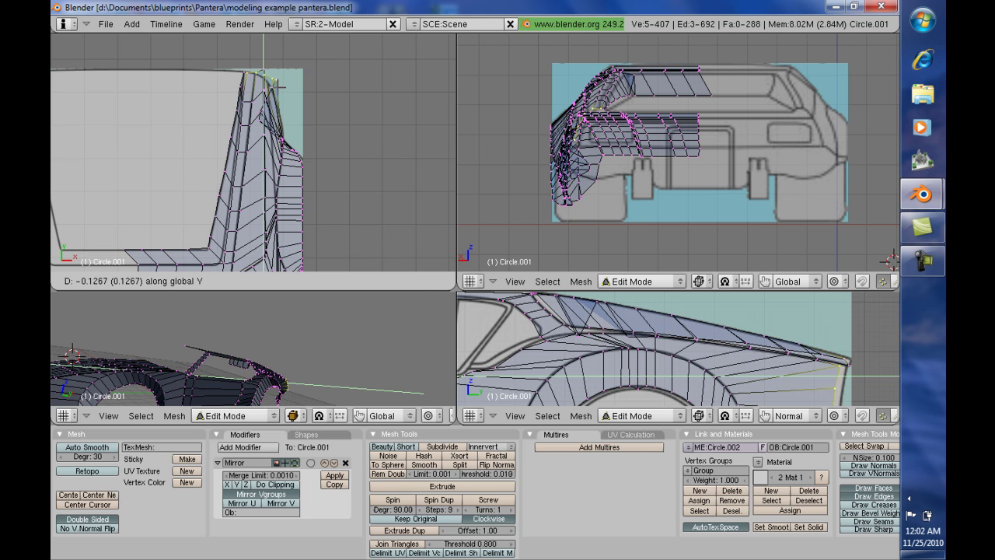
{"action": "left_click", "coordinate": [274, 84]}
Move two rear-end vertices near the start of the corner curve about -0.04 and -0.08 along global Y to follow the top blueprint
{"action": "right_click", "coordinate": [266, 75]}
{"action": "key", "text": "g"}
{"action": "key", "text": "y"}
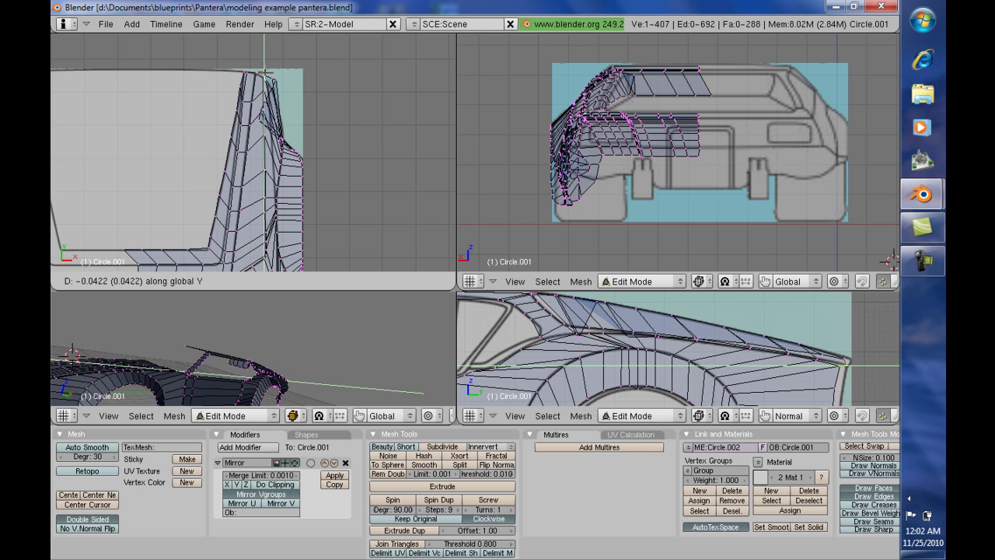
{"action": "left_click", "coordinate": [266, 77]}
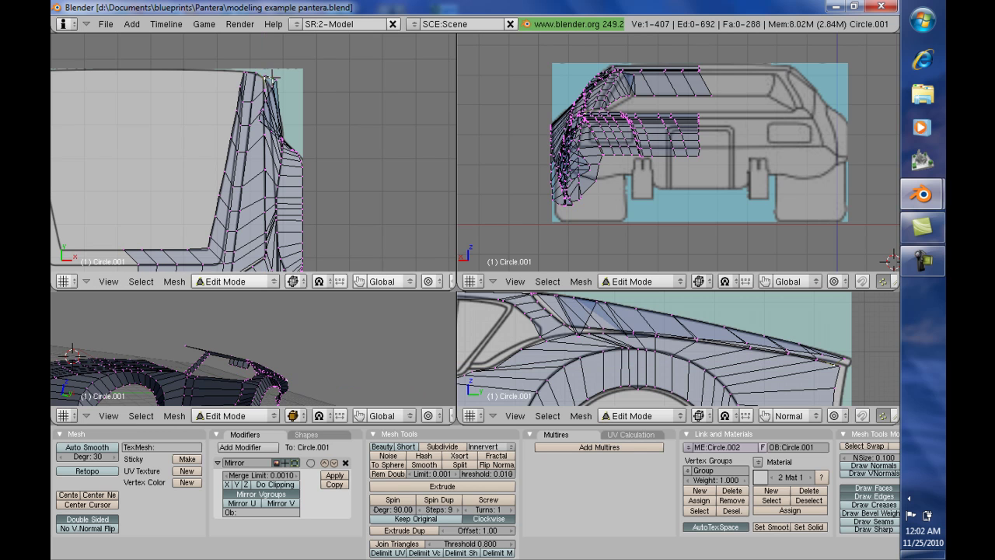
{"action": "key", "text": "g"}
{"action": "key", "text": "y"}
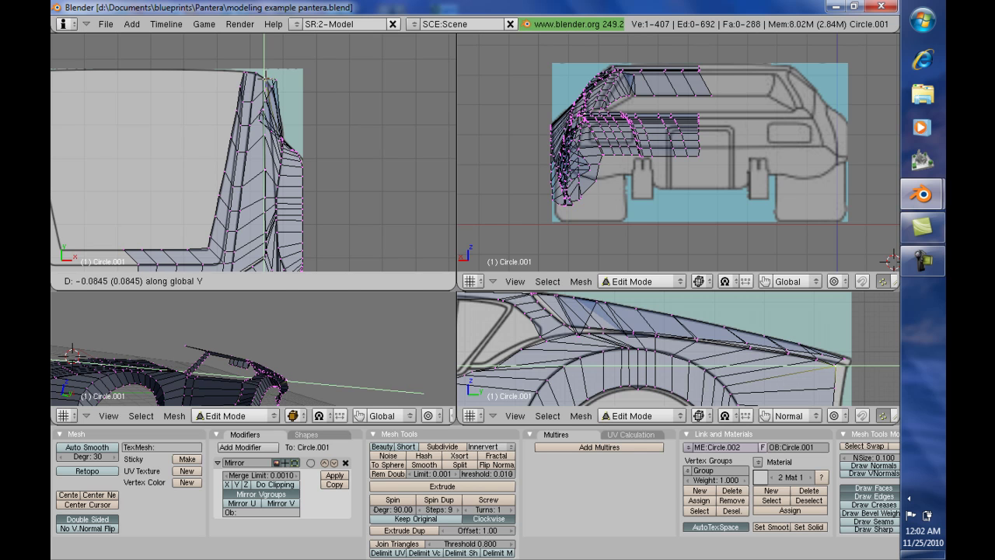
{"action": "left_click", "coordinate": [266, 78]}
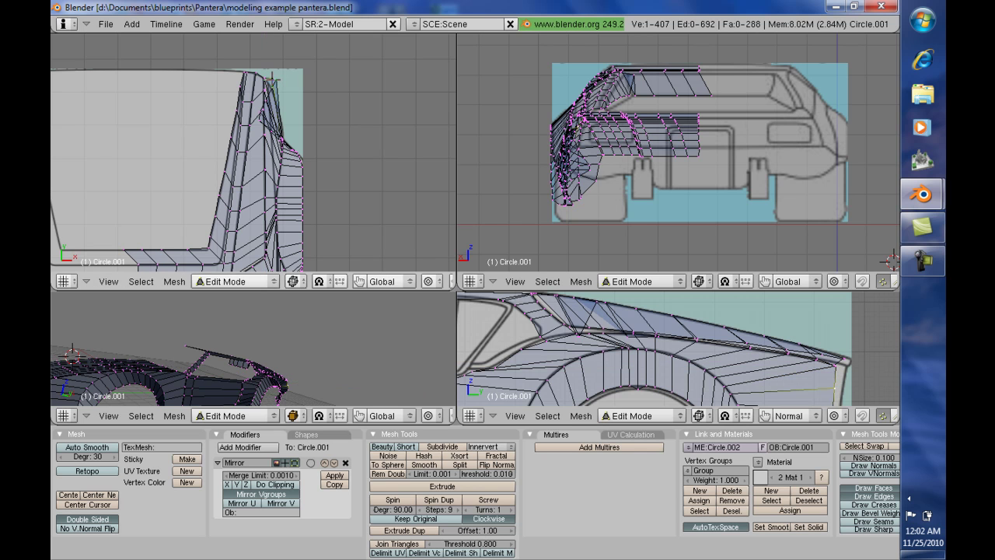
Move the next two outer rear-corner vertices about -0.30 and -0.65 along global Y to follow the blueprint's rounded corner
{"action": "key", "text": "g"}
{"action": "key", "text": "y"}
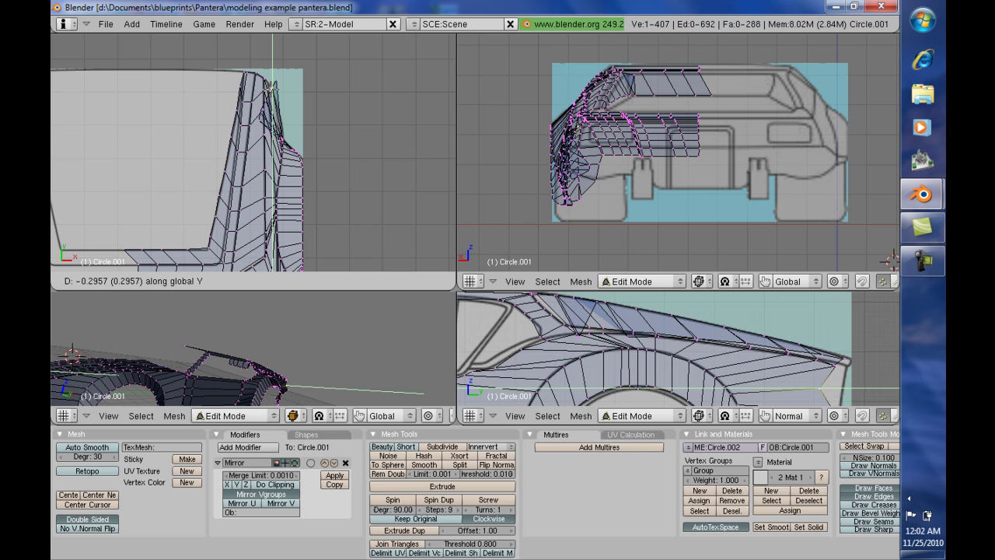
{"action": "left_click", "coordinate": [273, 81]}
{"action": "key", "text": "g"}
{"action": "key", "text": "y"}
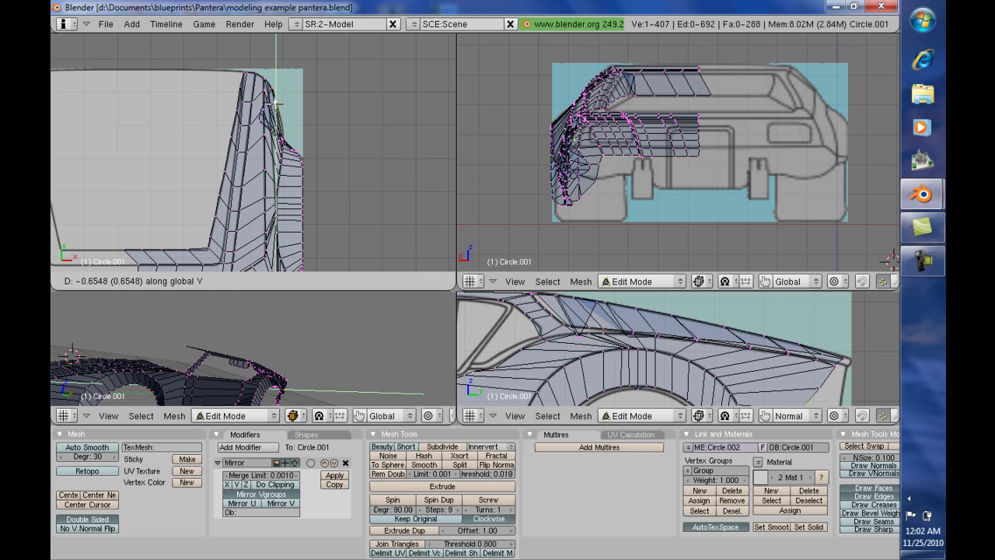
{"action": "left_click", "coordinate": [277, 102]}
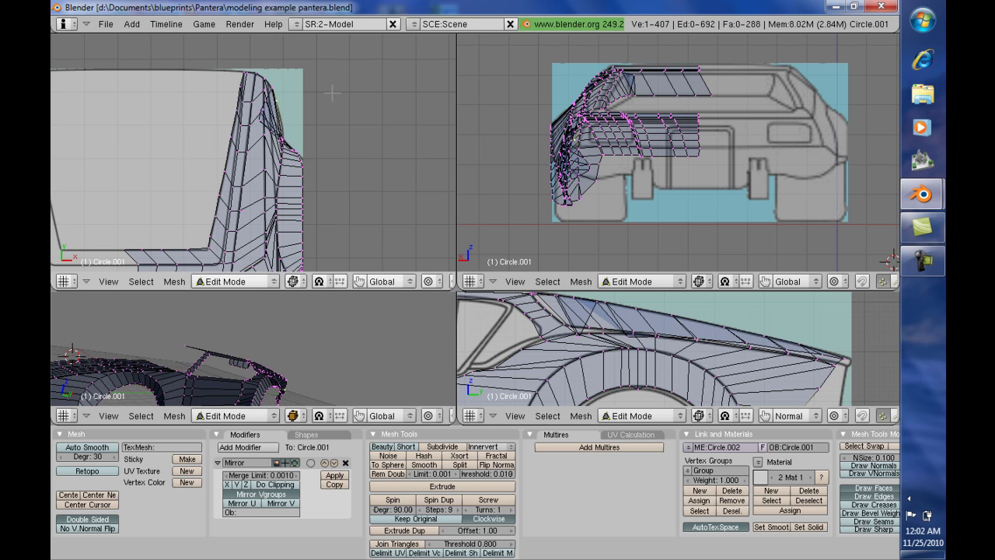
{"action": "key", "text": "ctrl+Tab"}
{"action": "key", "text": "Tab"}
{"action": "key", "text": "Tab"}
{"action": "key", "text": "Tab"}
{"action": "scroll", "coordinate": [332, 93], "scroll_direction": "down", "scroll_amount": 2}
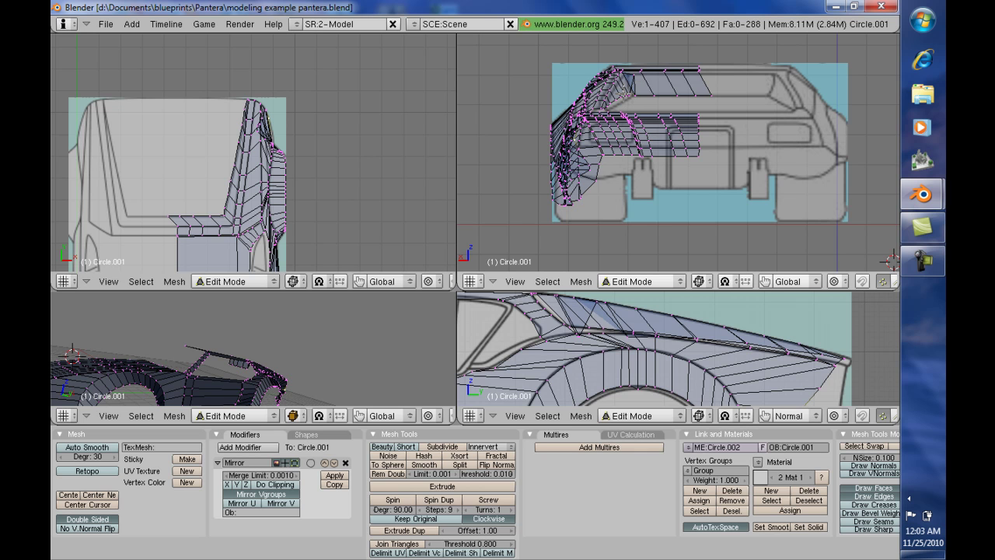
Lower the deck frame's raised inner corner vertex about 0.72 along global Z in the back view to meet the crosswise edge
{"action": "key", "text": "b"}
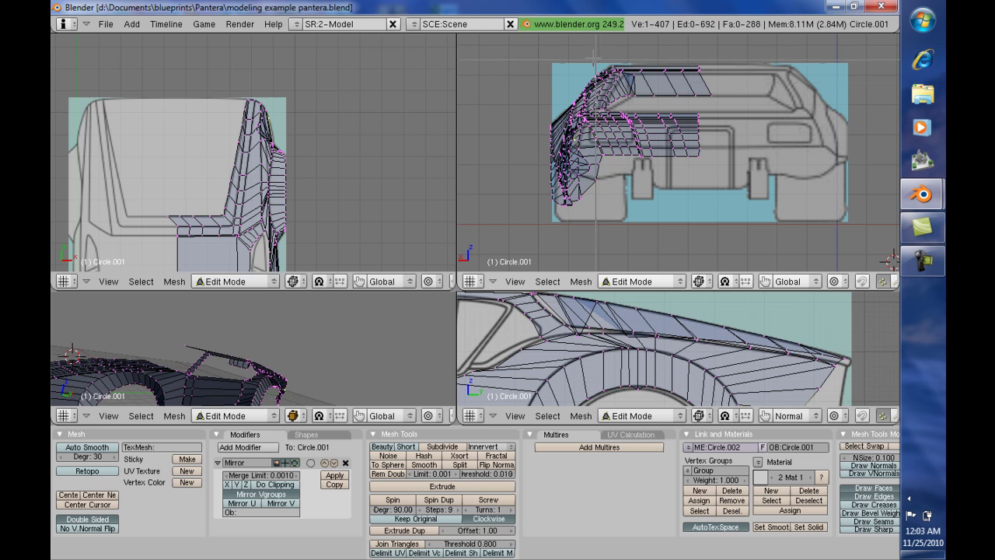
{"action": "left_click_drag", "start_coordinate": [573, 48], "coordinate": [680, 123]}
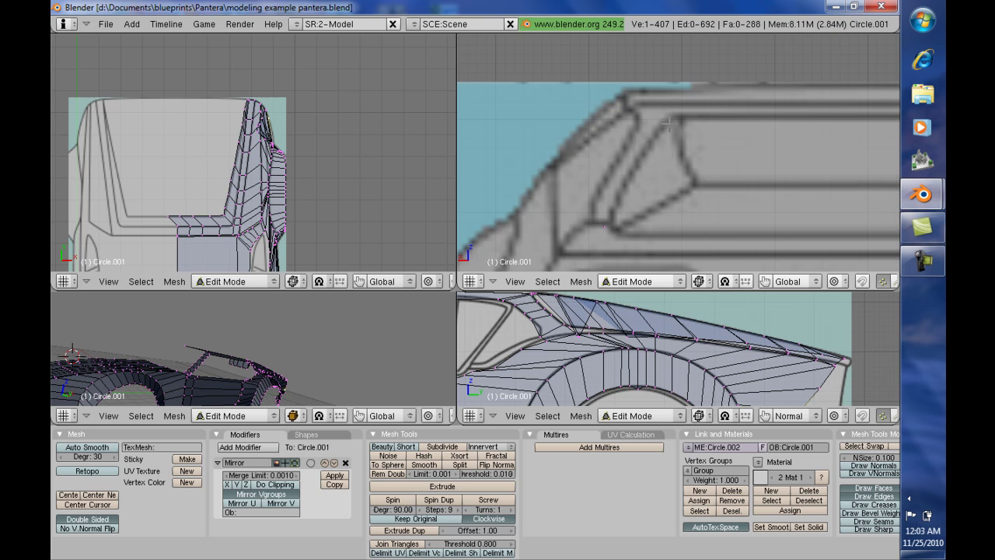
{"action": "key", "text": "ctrl+Tab"}
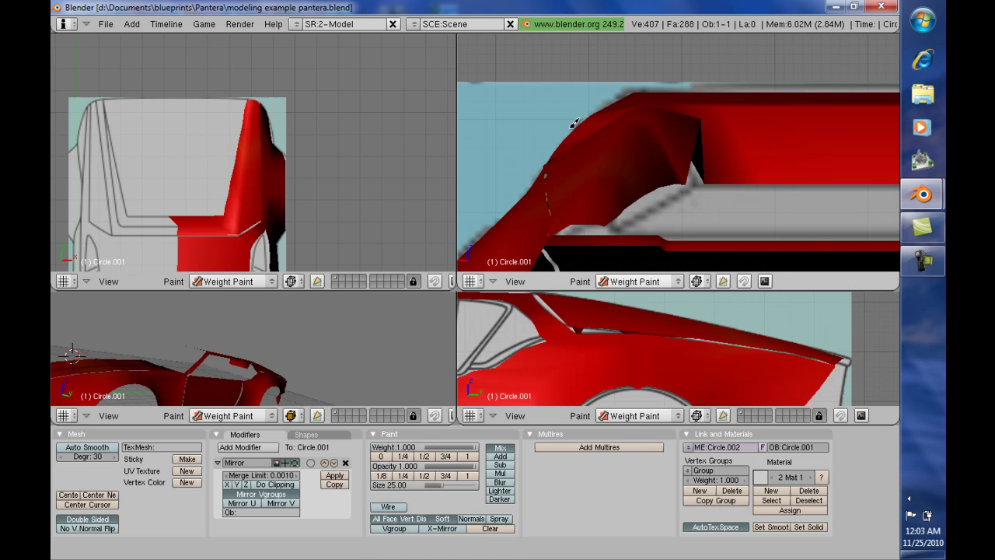
{"action": "key", "text": "Tab"}
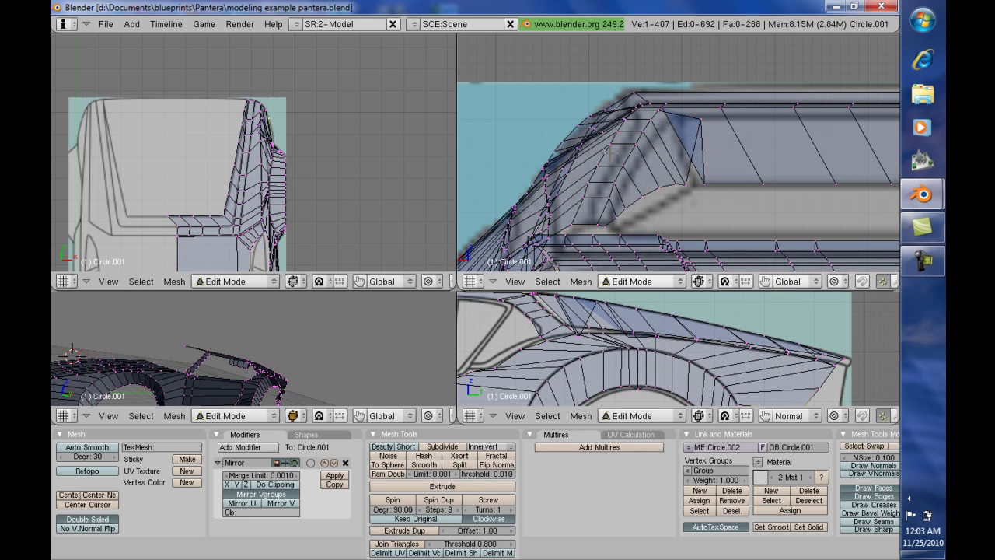
{"action": "right_click", "coordinate": [701, 118]}
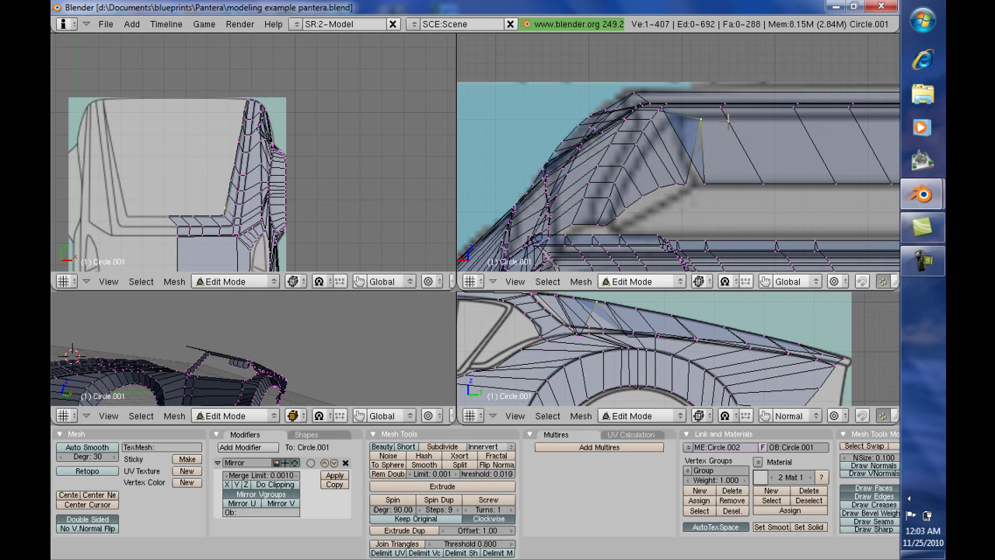
{"action": "key", "text": "g"}
{"action": "key", "text": "z"}
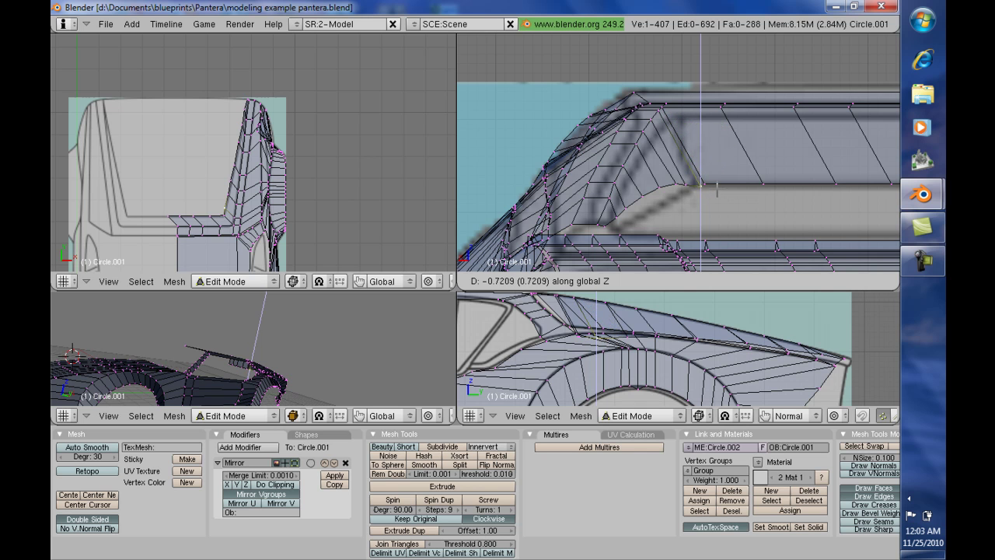
{"action": "left_click", "coordinate": [704, 187]}
Lower the inner side-edge vertex next to the deck frame's corner about 0.09 along global Z onto the back blueprint's diagonal line
{"action": "right_click", "coordinate": [685, 185]}
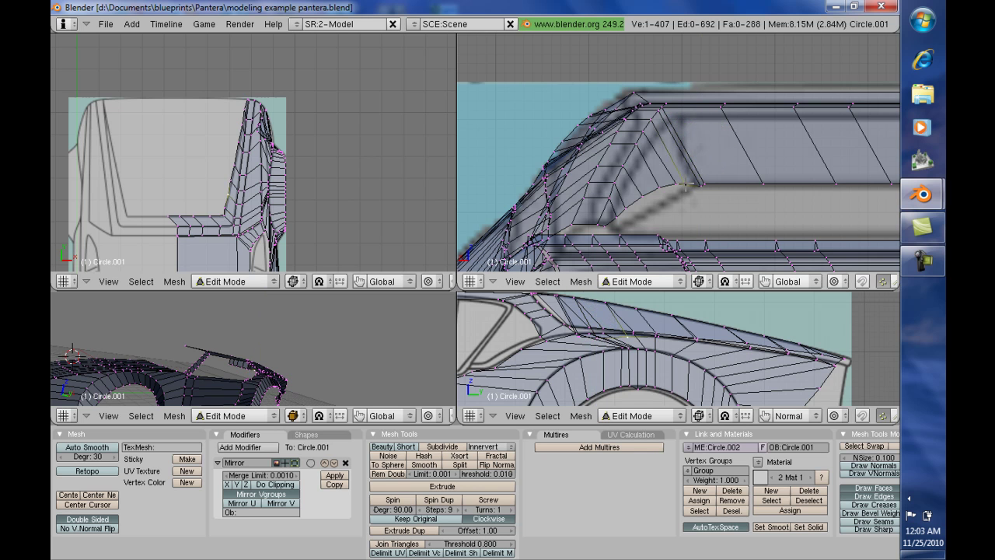
{"action": "key", "text": "g"}
{"action": "key", "text": "y"}
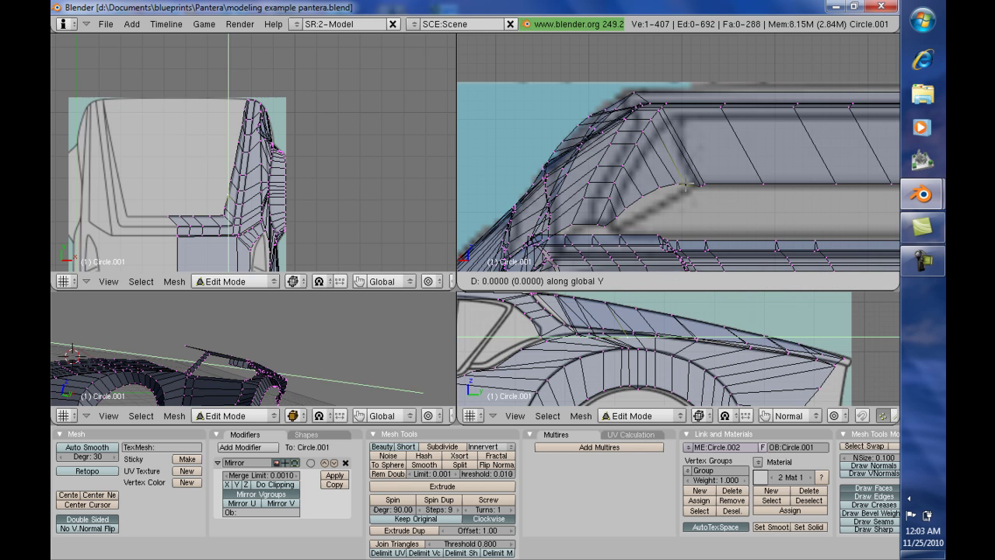
{"action": "key", "text": "z"}
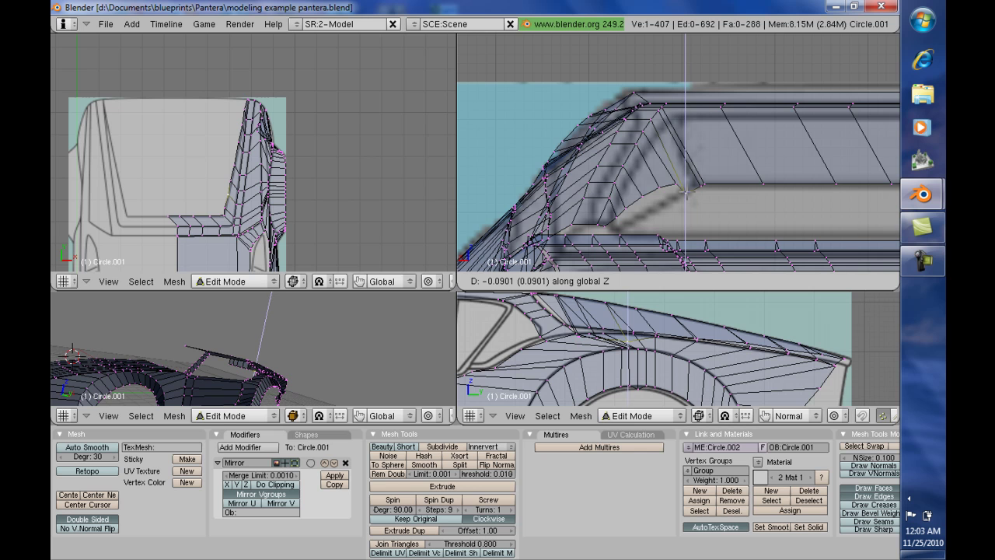
{"action": "left_click", "coordinate": [686, 193]}
Lower the following two inner side-edge vertices about 0.16 and 0.18 along global Z onto the back blueprint's diagonal line
{"action": "right_click", "coordinate": [676, 186]}
{"action": "key", "text": "g"}
{"action": "key", "text": "z"}
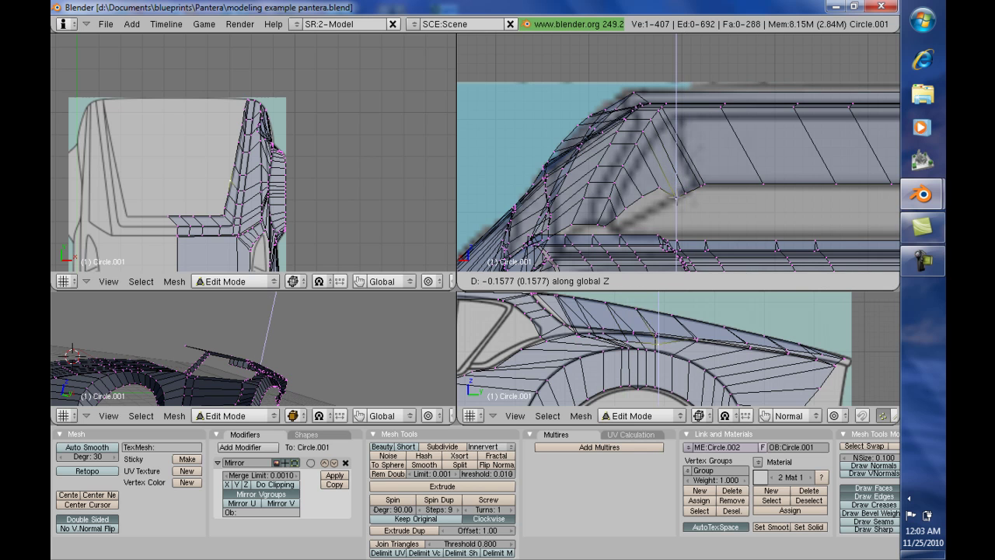
{"action": "left_click", "coordinate": [661, 190]}
{"action": "key", "text": "g"}
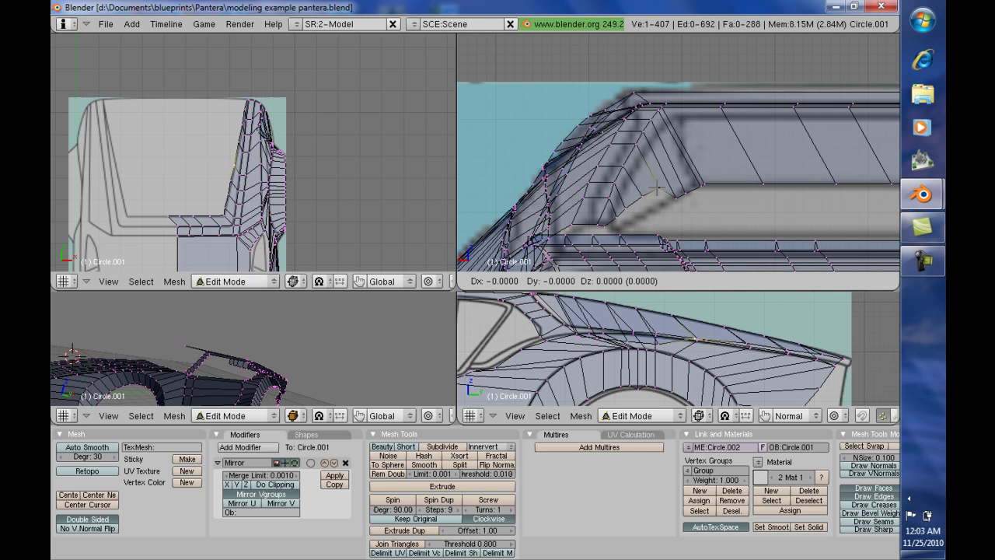
{"action": "key", "text": "z"}
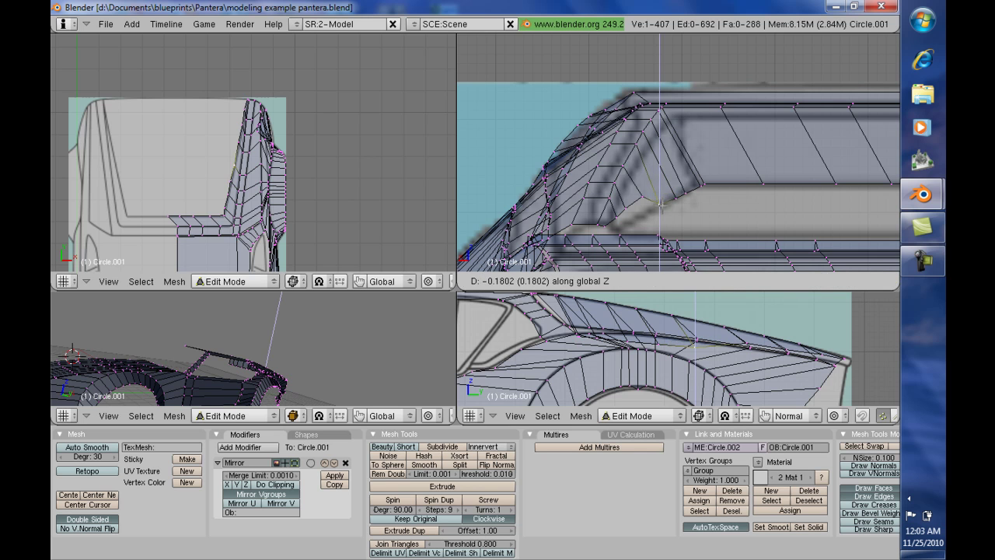
{"action": "left_click", "coordinate": [657, 206]}
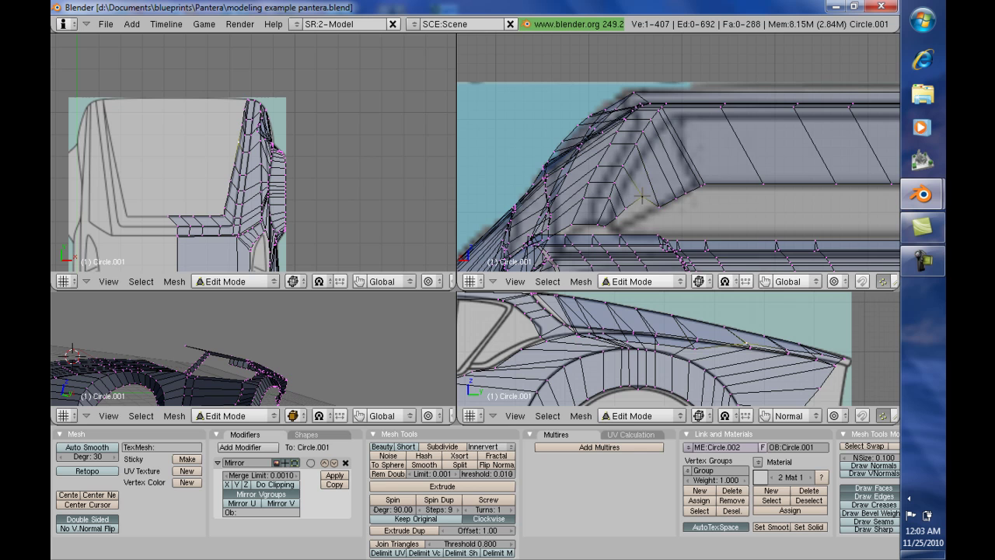
Lower the next three inner side-edge vertices about 0.20, 0.10 and 0.07 along global Z onto the back blueprint's diagonal line
{"action": "key", "text": "g"}
{"action": "key", "text": "z"}
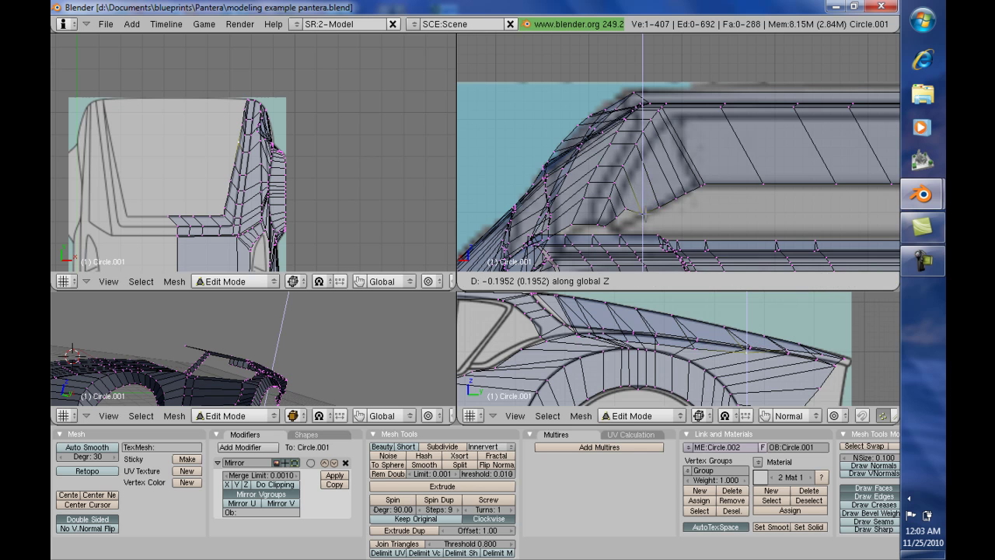
{"action": "key", "text": "Return"}
{"action": "right_click", "coordinate": [627, 201]}
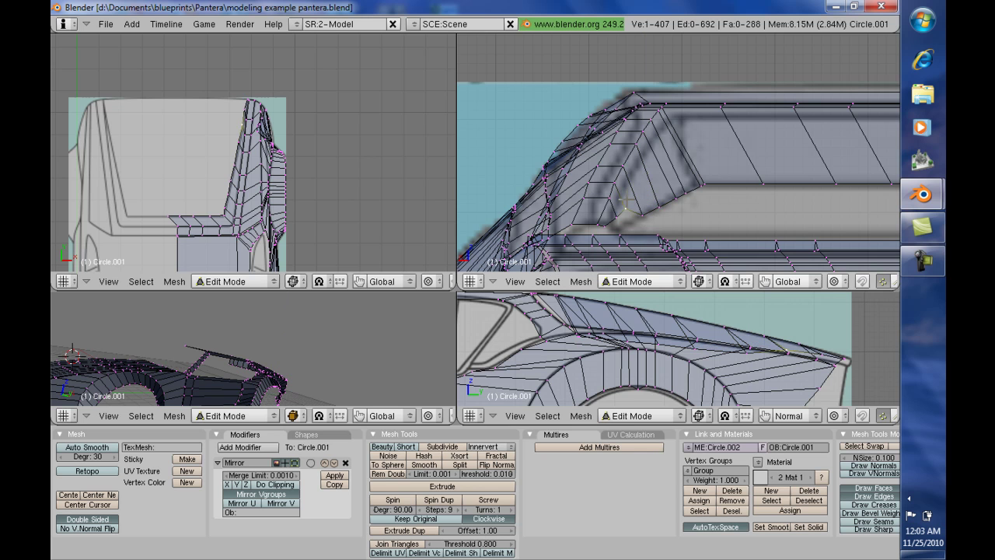
{"action": "key", "text": "g"}
{"action": "key", "text": "z"}
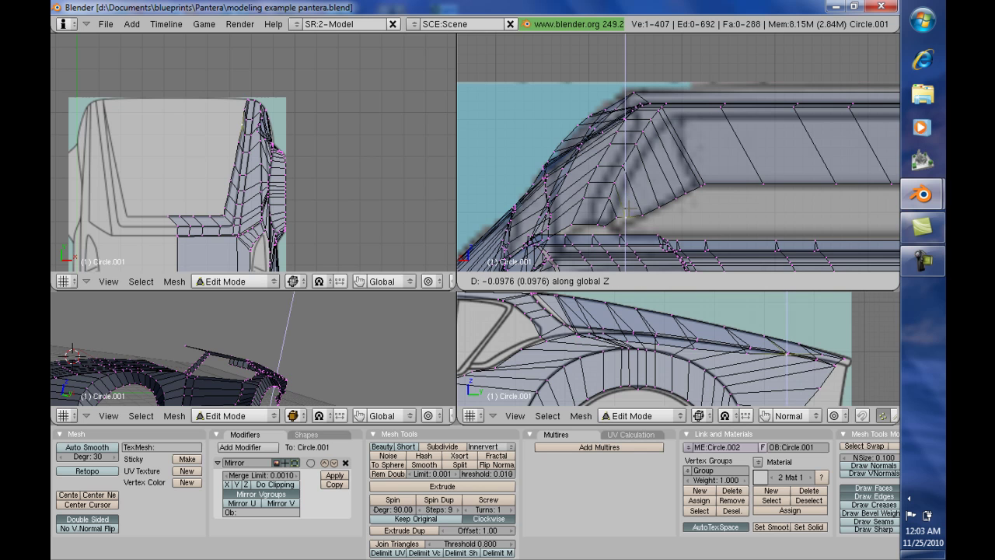
{"action": "key", "text": "Return"}
{"action": "right_click", "coordinate": [615, 219]}
{"action": "key", "text": "g"}
{"action": "key", "text": "z"}
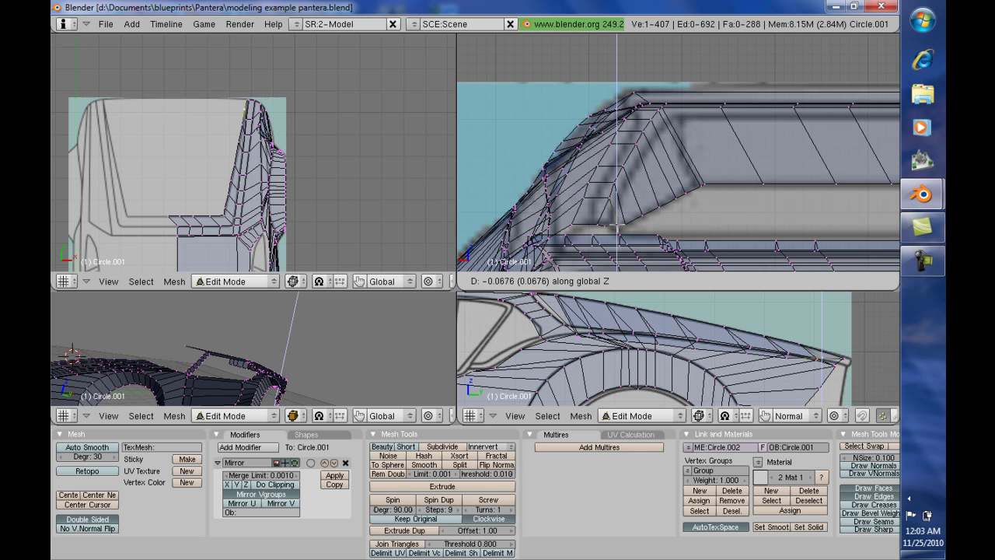
{"action": "key", "text": "Return"}
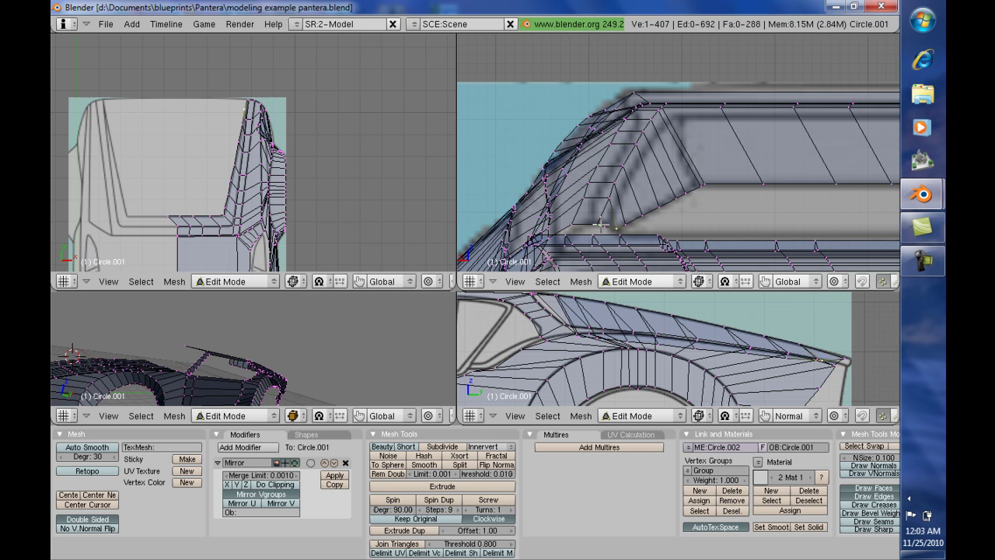
Examine the rear deck frame's surface without its wireframe by alternating between Weight Paint and Edit Mode
{"action": "key", "text": "ctrl+Tab"}
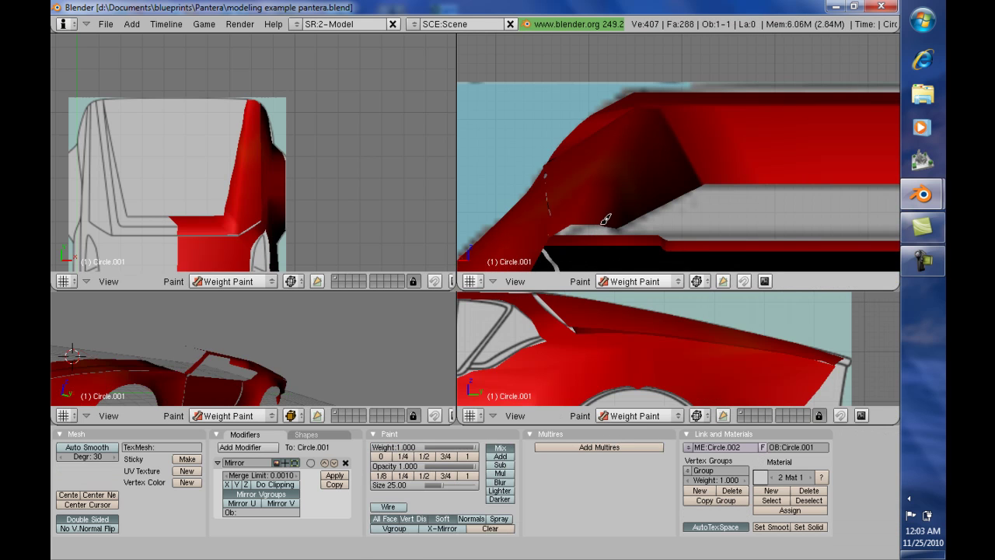
{"action": "key", "text": "Tab"}
{"action": "key", "text": "Tab"}
{"action": "key", "text": "Tab"}
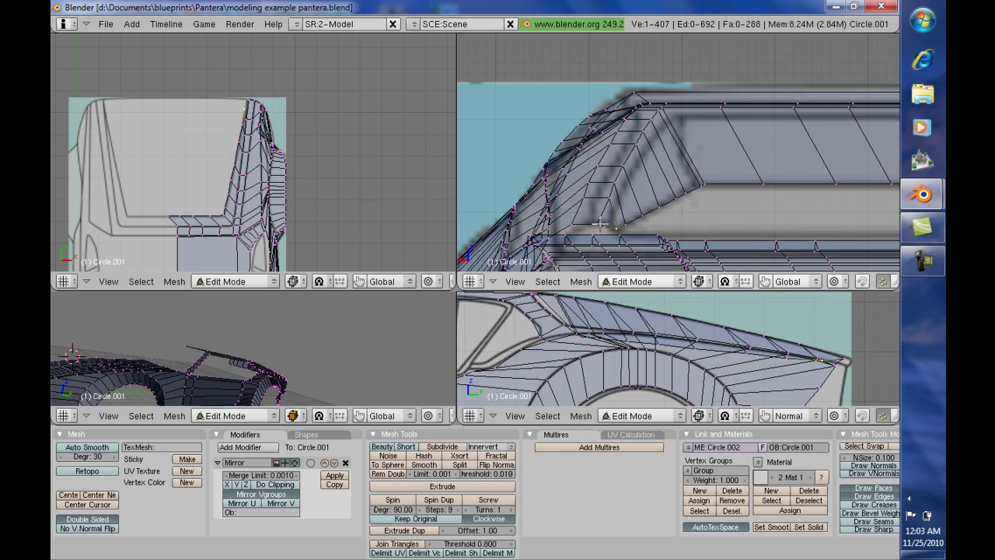
{"action": "key", "text": "Tab"}
{"action": "key", "text": "Tab"}
{"action": "key", "text": "Tab"}
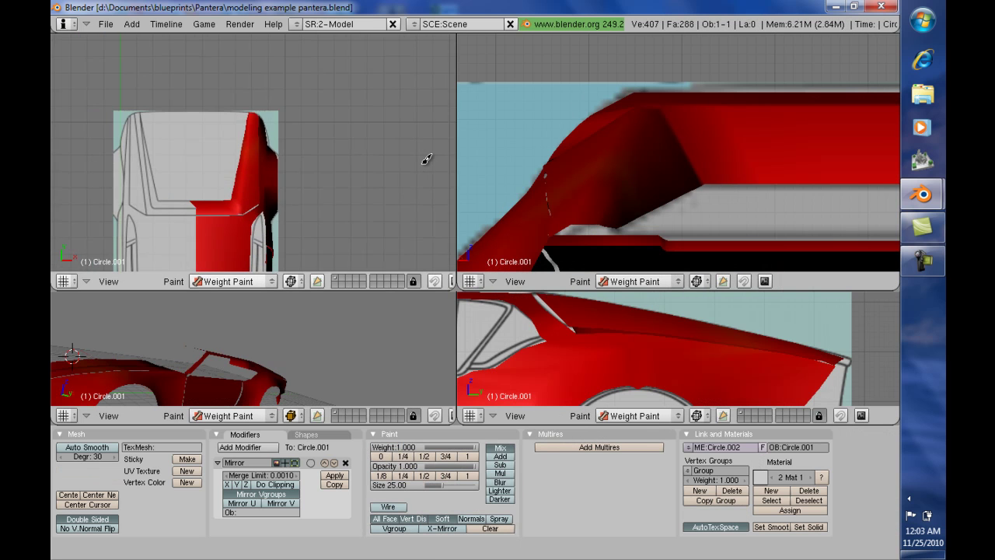
{"action": "scroll", "coordinate": [428, 160], "scroll_direction": "up", "scroll_amount": 1}
{"action": "key", "text": "Tab"}
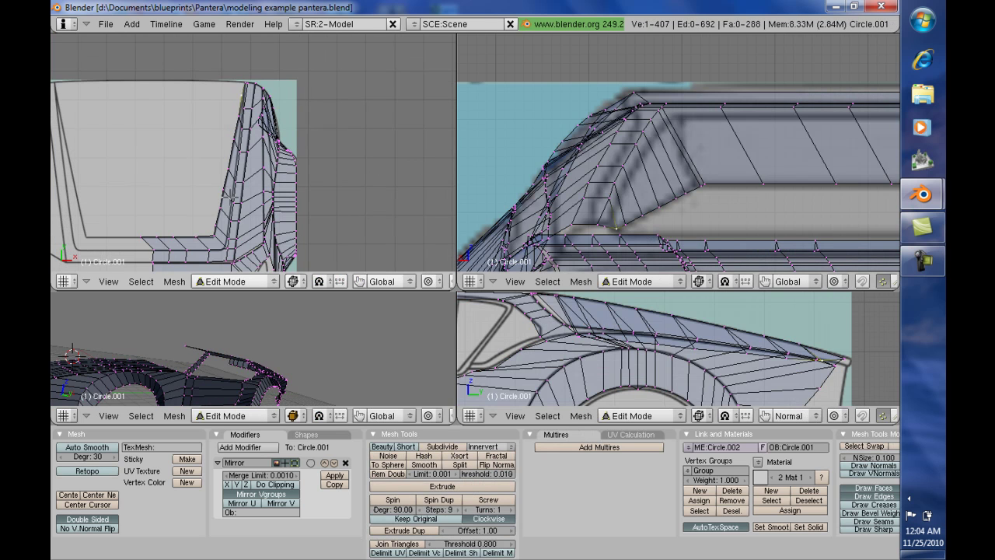
In the top view, nudge an inner side-edge vertex about 0.02 along global X and the inner corner vertex about -0.02 along global Y
{"action": "right_click", "coordinate": [223, 189]}
{"action": "key", "text": "g"}
{"action": "key", "text": "x"}
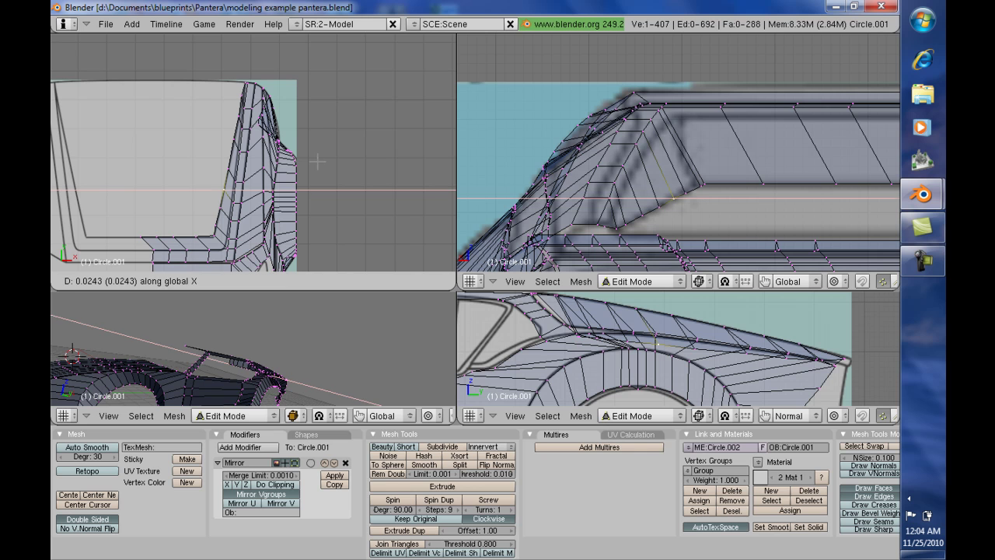
{"action": "left_click", "coordinate": [317, 161]}
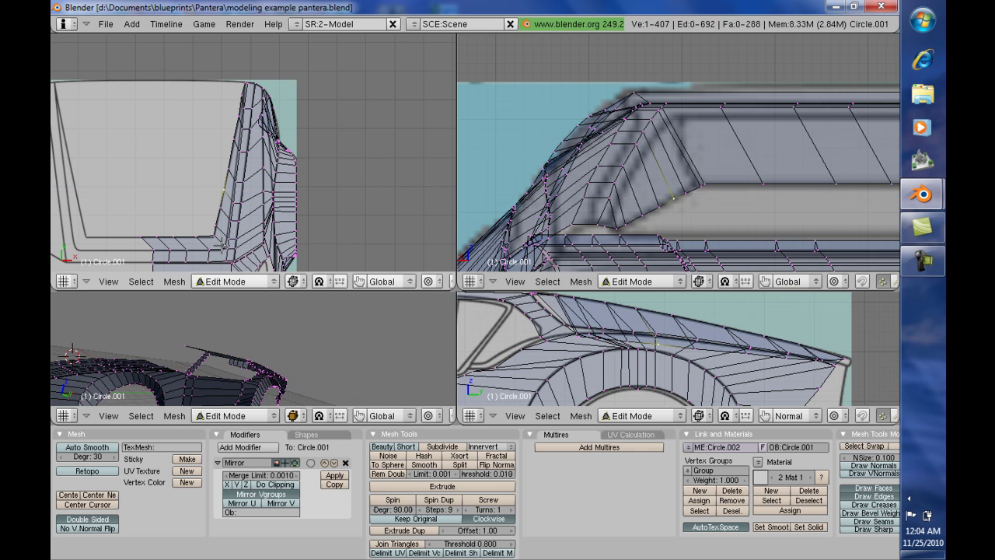
{"action": "key", "text": "g"}
{"action": "key", "text": "y"}
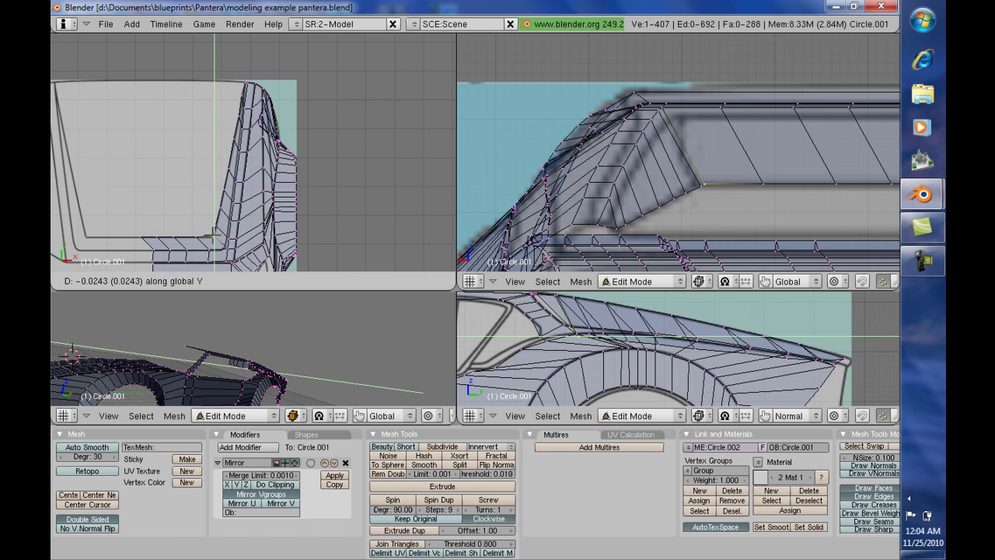
{"action": "left_click", "coordinate": [218, 237]}
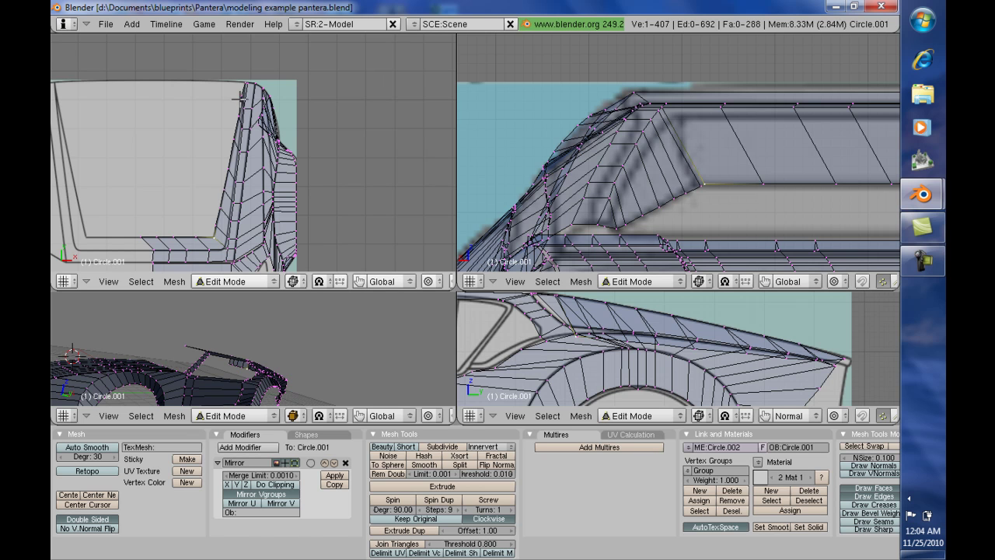
Extrude the nine vertices of the deck frame's inner side edge toward the car's centreline in the top view
{"action": "right_click", "coordinate": [244, 84]}
{"action": "right_click", "coordinate": [241, 100], "text": "shift"}
{"action": "right_click", "coordinate": [237, 118], "text": "shift"}
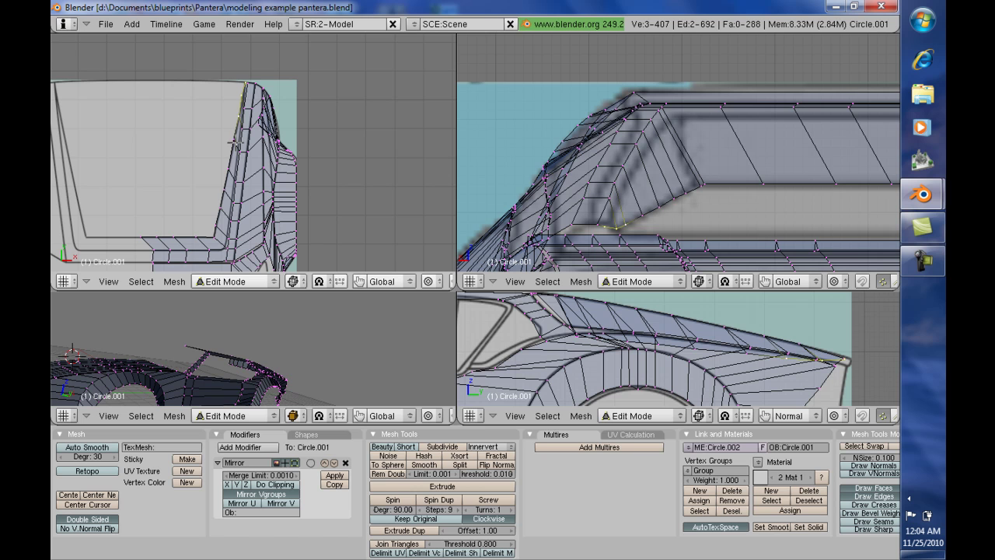
{"action": "right_click", "coordinate": [226, 164], "text": "shift"}
{"action": "right_click", "coordinate": [224, 181], "text": "shift"}
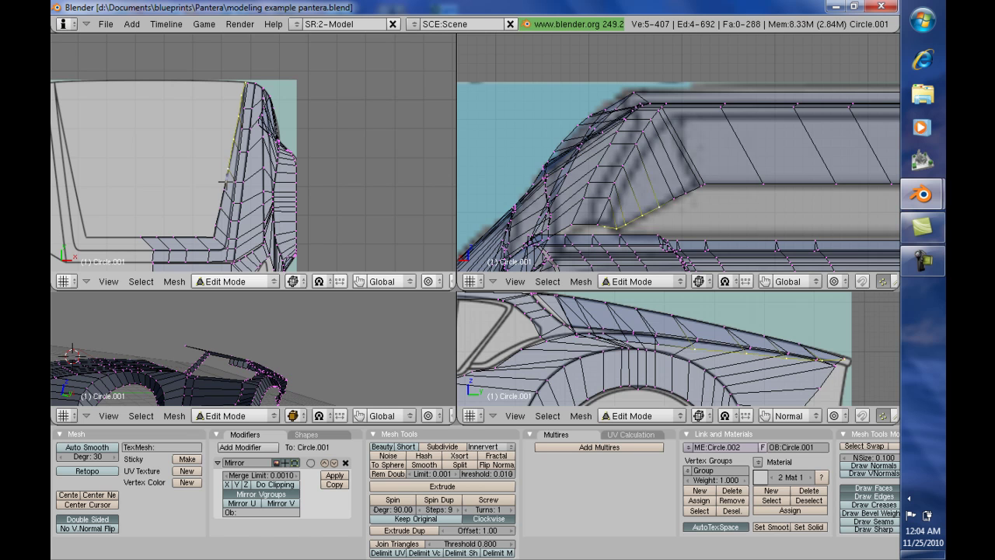
{"action": "right_click", "coordinate": [220, 188], "text": "shift"}
{"action": "right_click", "coordinate": [219, 206], "text": "shift"}
{"action": "right_click", "coordinate": [216, 222], "text": "shift"}
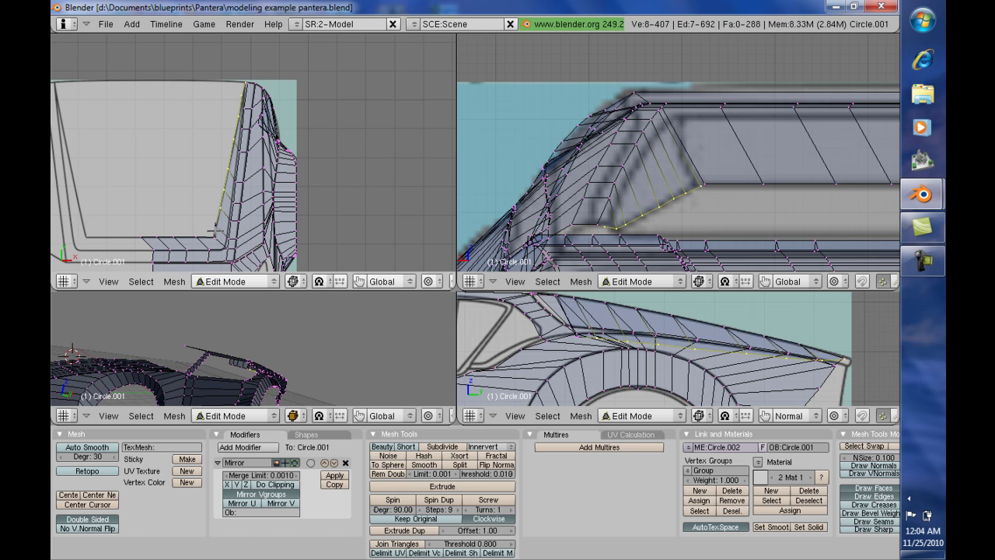
{"action": "right_click", "coordinate": [214, 235], "text": "shift"}
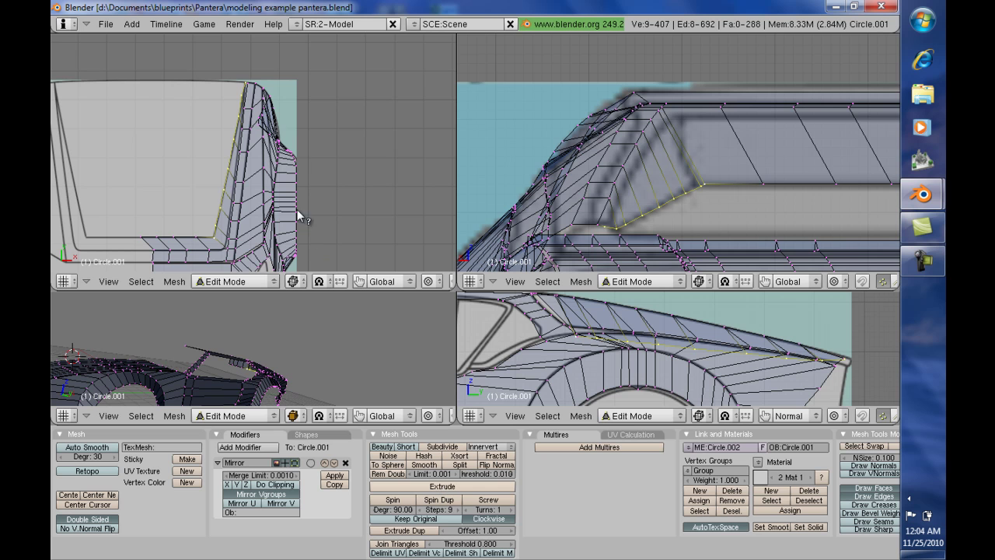
{"action": "key", "text": "e"}
{"action": "left_click", "coordinate": [302, 135]}
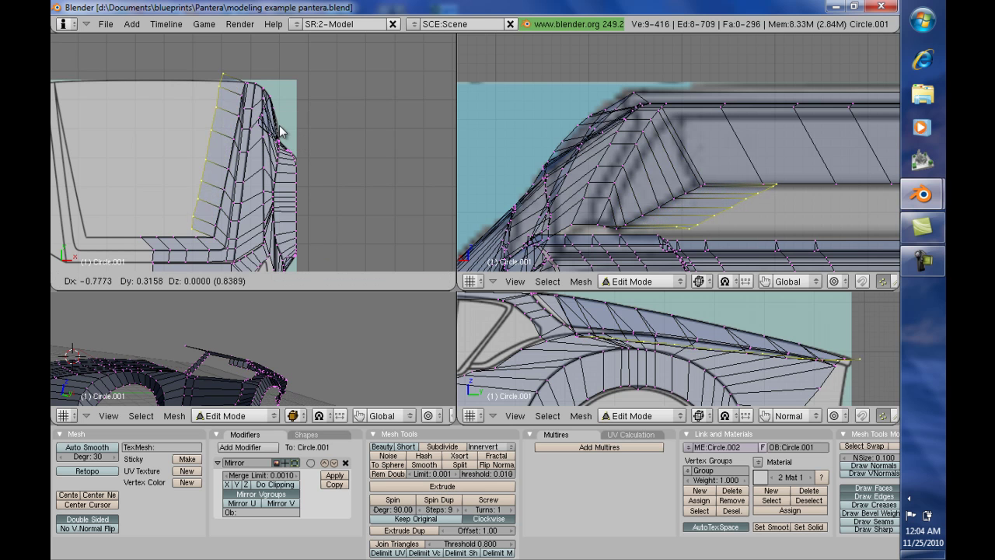
{"action": "left_click", "coordinate": [283, 139]}
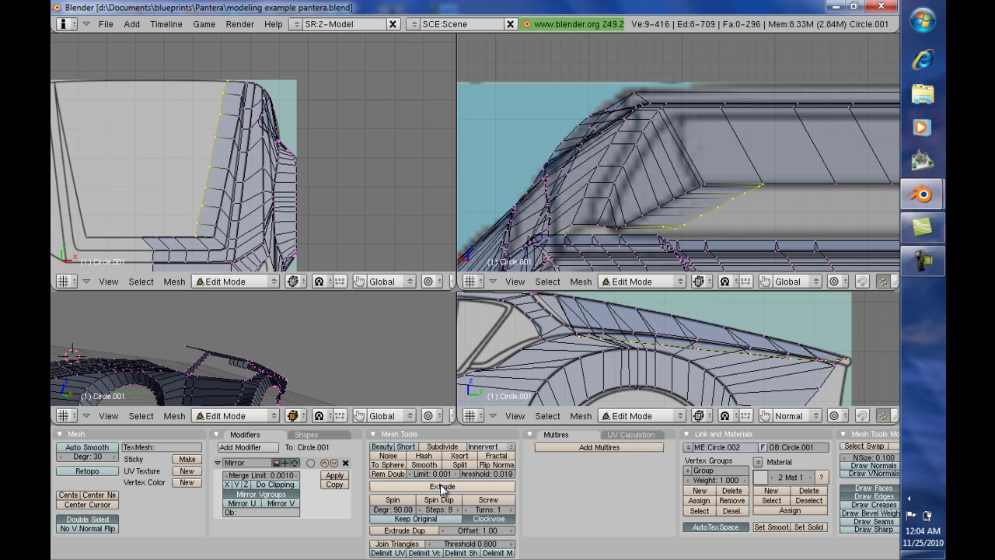
Extrude the panel's free edge three more times toward the centreline, the first strip about 0.78 wide and the last about 0.63
{"action": "key", "text": "e"}
{"action": "left_click", "coordinate": [368, 145]}
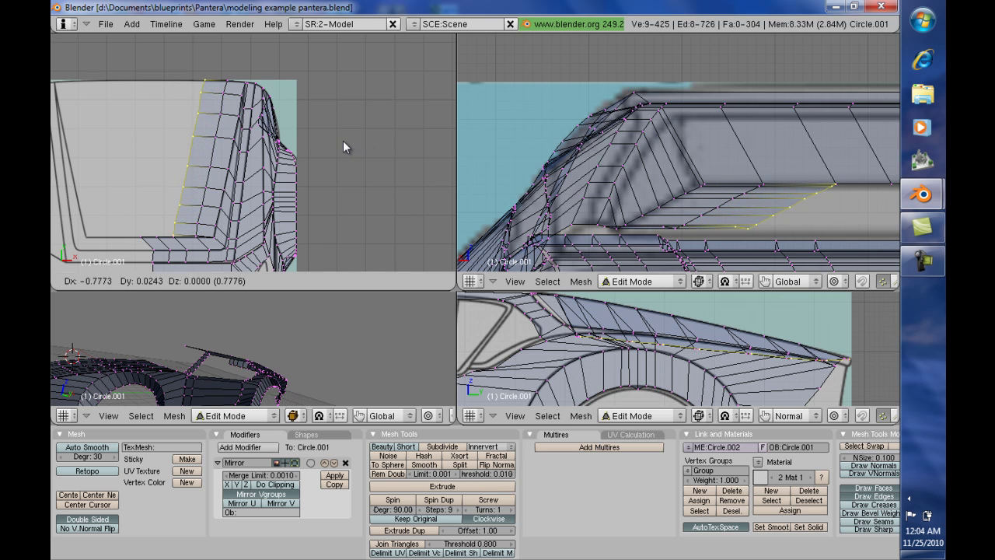
{"action": "left_click", "coordinate": [343, 141]}
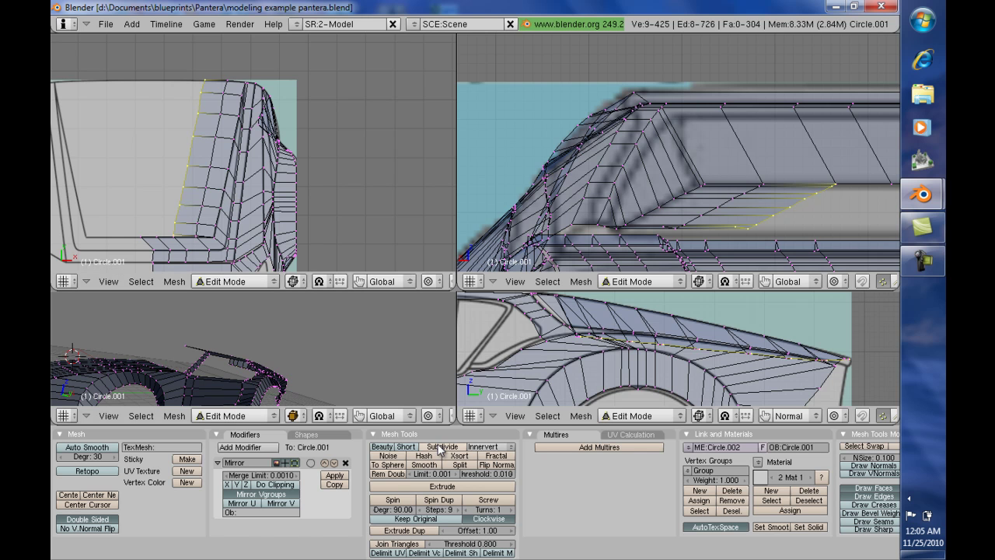
{"action": "key", "text": "e"}
{"action": "left_click", "coordinate": [358, 207]}
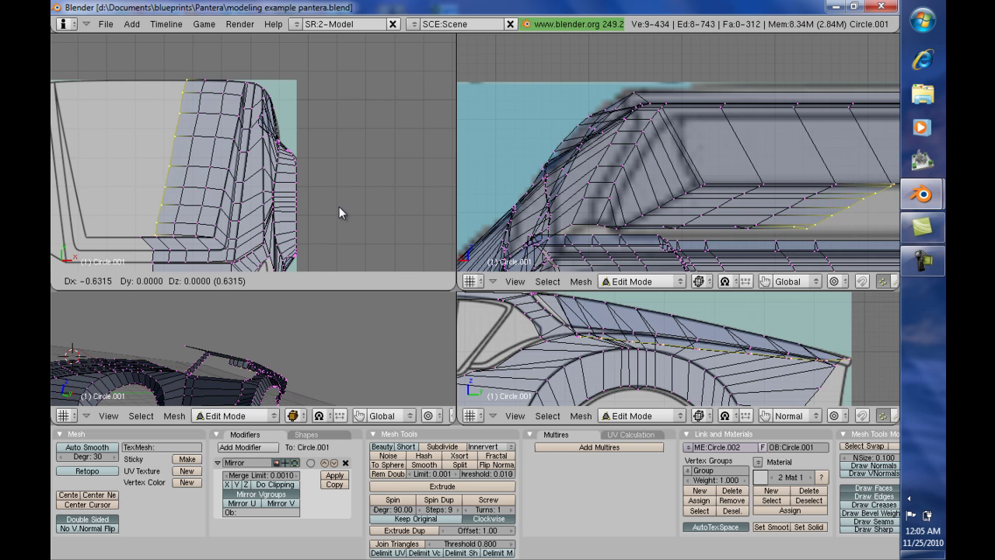
{"action": "left_click", "coordinate": [341, 207]}
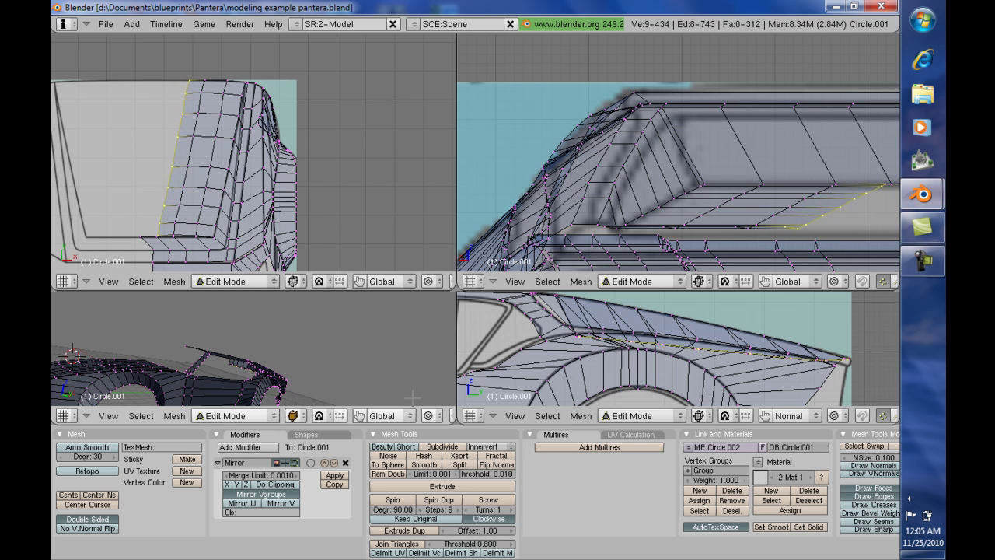
{"action": "key", "text": "e"}
{"action": "left_click", "coordinate": [374, 204]}
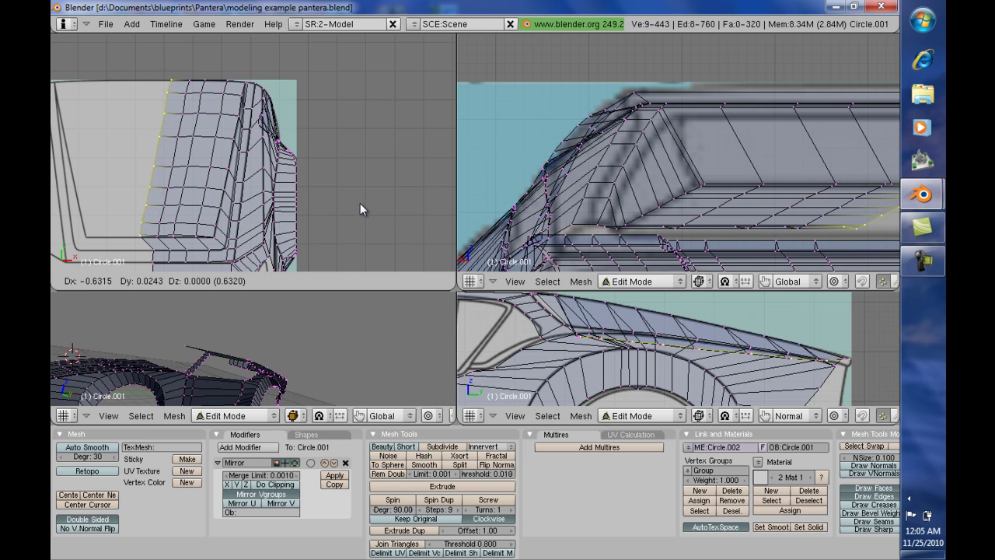
{"action": "left_click", "coordinate": [360, 203]}
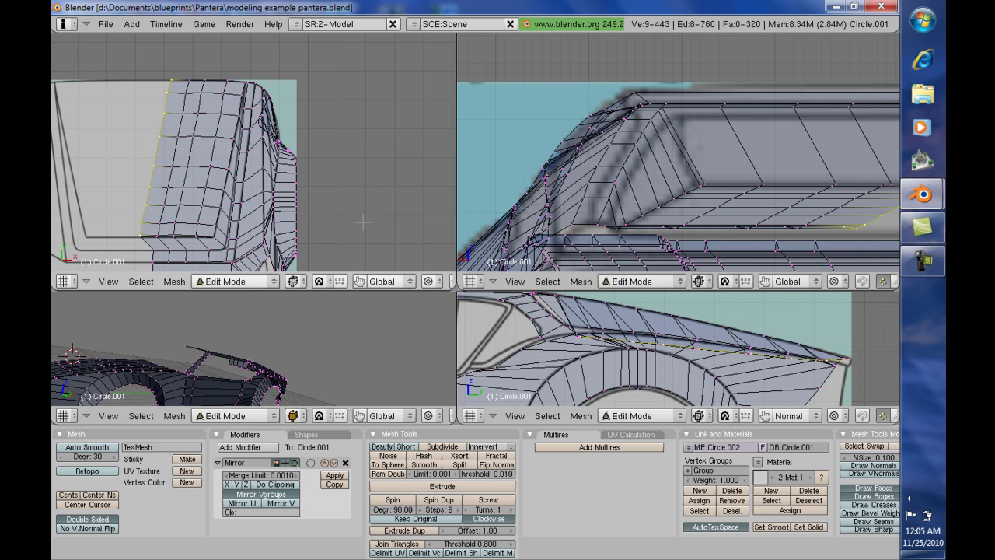
Widen the top view around the deck frame's inner corner and switch the mesh to edge selection
{"action": "scroll", "coordinate": [362, 223], "scroll_direction": "up", "scroll_amount": 1}
{"action": "scroll", "coordinate": [363, 224], "scroll_direction": "down", "scroll_amount": 1}
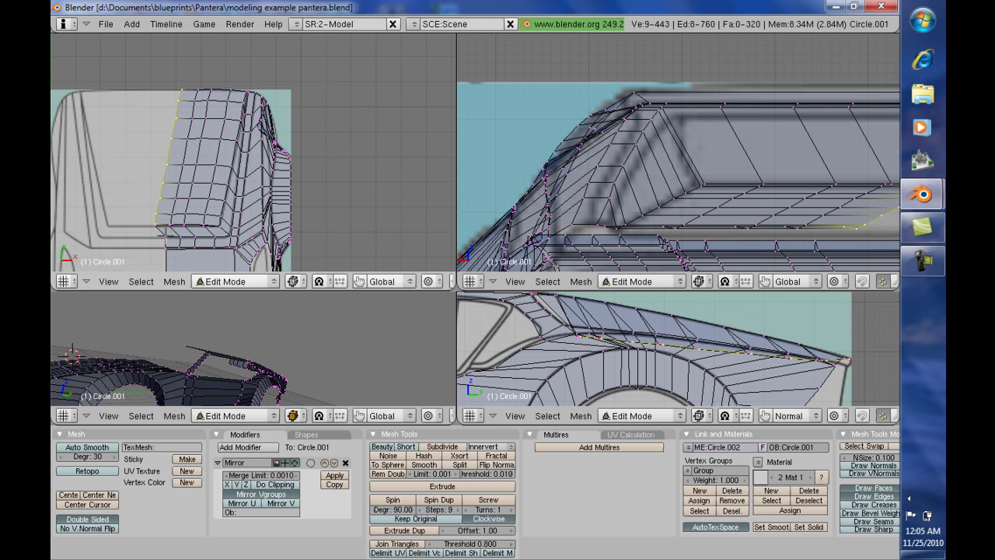
{"action": "key", "text": "g"}
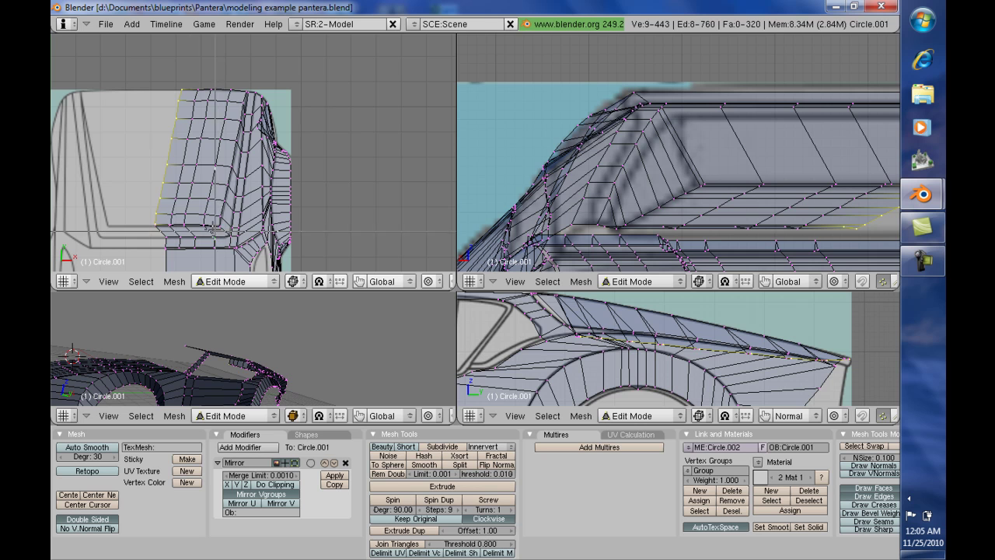
{"action": "scroll", "coordinate": [355, 229], "scroll_direction": "up", "scroll_amount": 4}
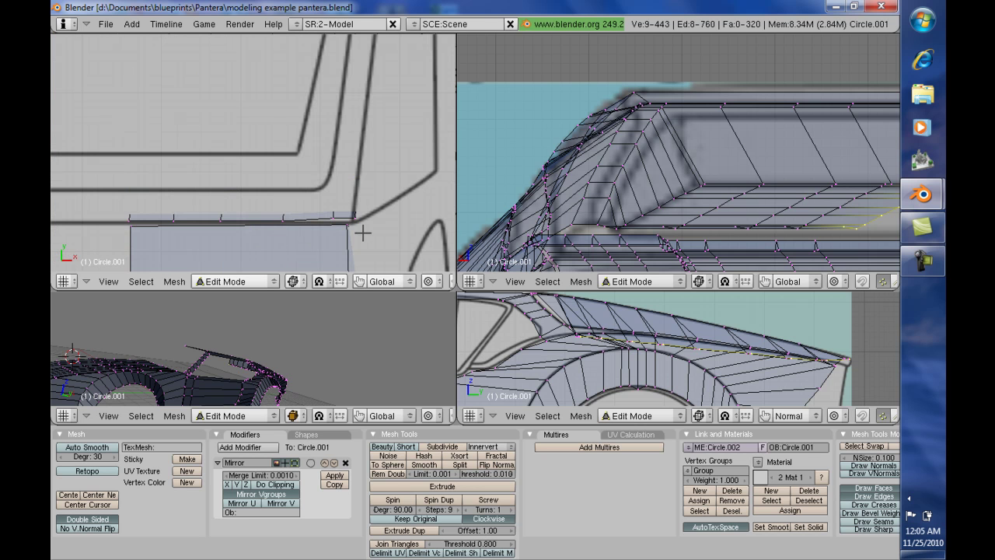
{"action": "key", "text": "ctrl+Tab"}
{"action": "key", "text": "ctrl+Tab"}
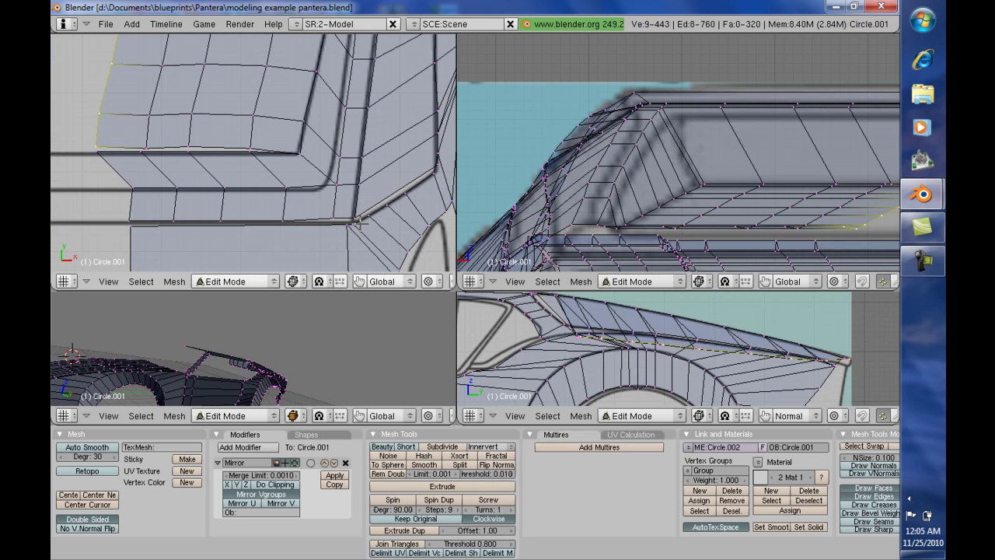
{"action": "key", "text": "ctrl+Tab"}
{"action": "key", "text": "ctrl+Tab"}
{"action": "key", "text": "KP_4"}
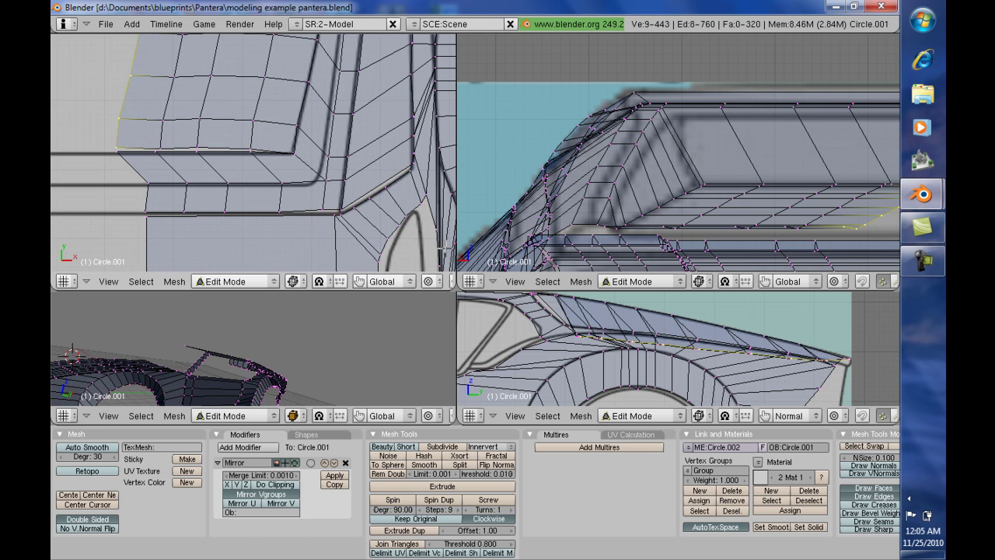
{"action": "left_click_drag", "start_coordinate": [458, 231], "coordinate": [658, 231]}
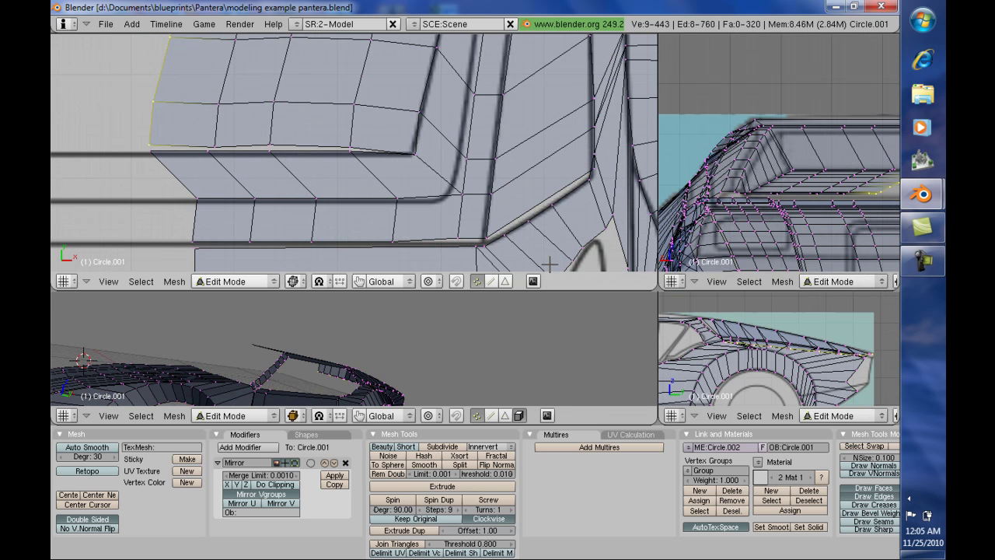
{"action": "left_click", "coordinate": [491, 282]}
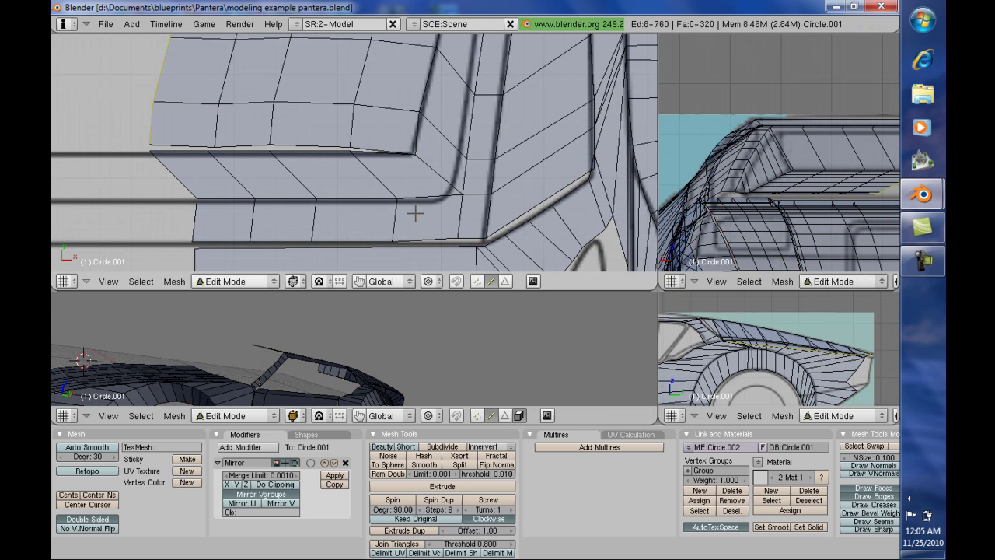
Fill the gap between the deck panel and the frame's crosswise edge with two faces, starting at the inner corner
{"action": "right_click", "coordinate": [382, 152]}
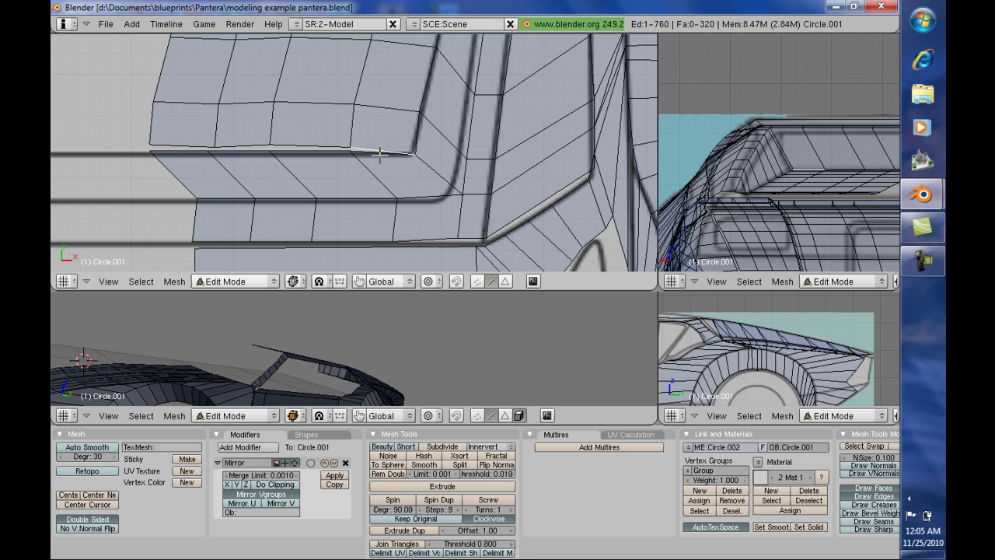
{"action": "right_click", "coordinate": [378, 153], "text": "shift"}
{"action": "key", "text": "f"}
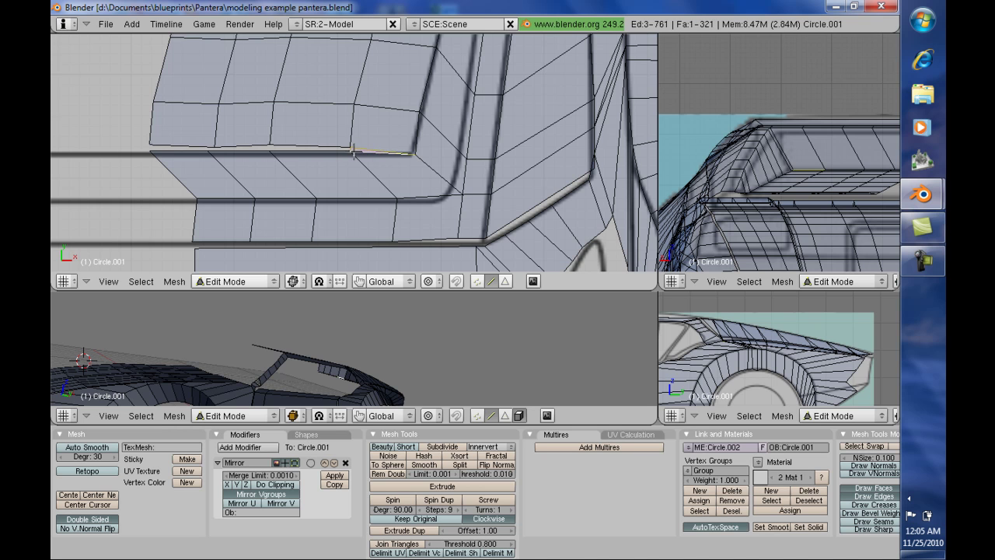
{"action": "right_click", "coordinate": [299, 145]}
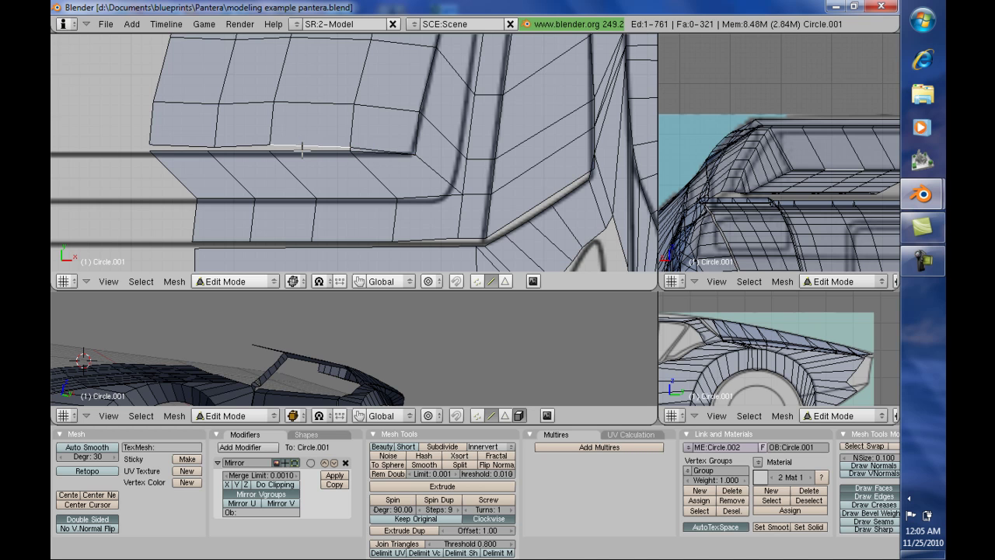
{"action": "right_click", "coordinate": [302, 150], "text": "shift"}
{"action": "key", "text": "f"}
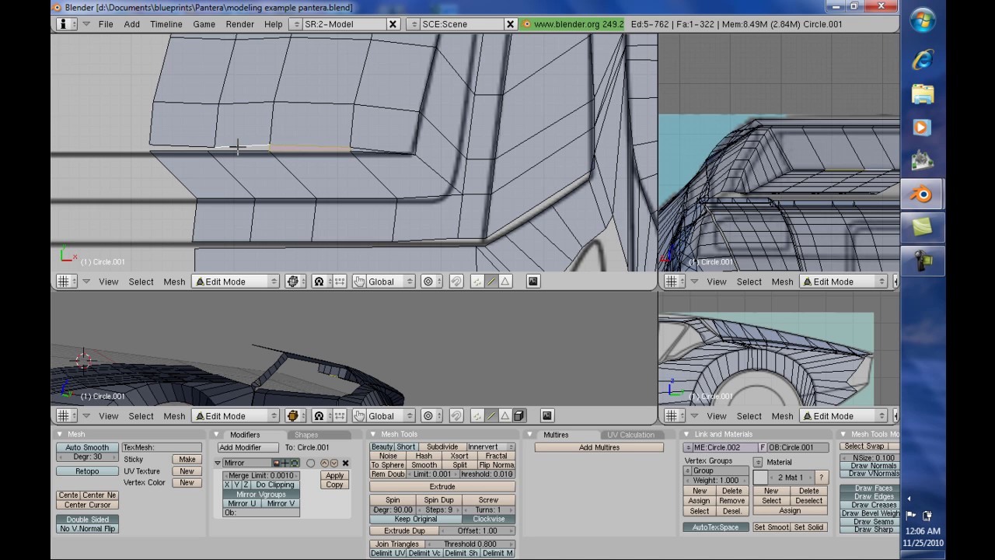
{"action": "right_click", "coordinate": [240, 151], "text": "shift"}
{"action": "key", "text": "f"}
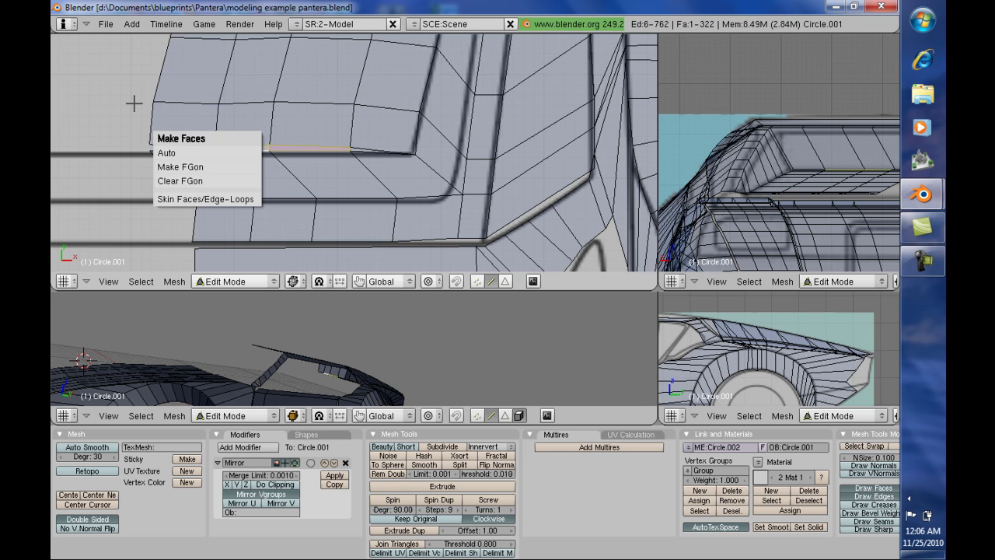
{"action": "left_click", "coordinate": [85, 120]}
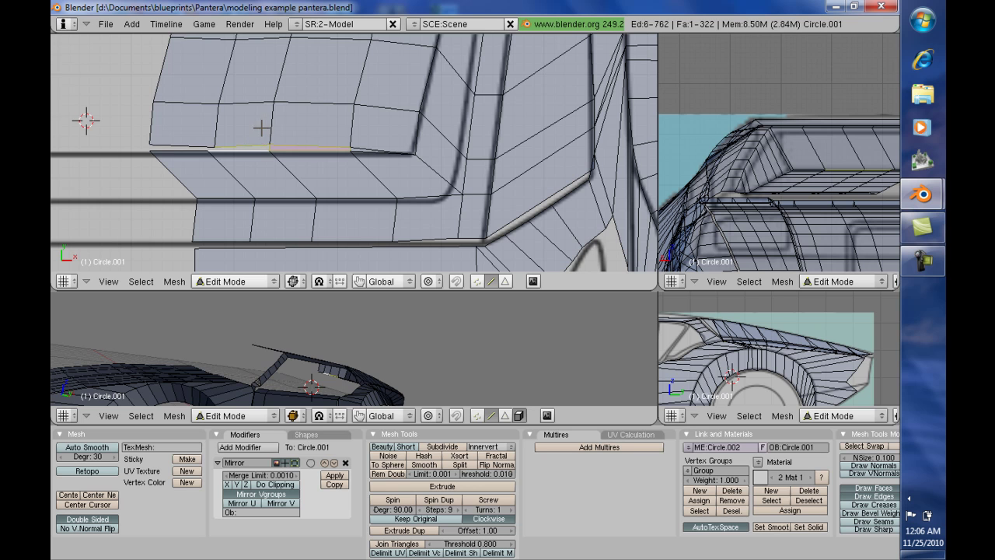
{"action": "key", "text": "f"}
Bridge the remaining two edge pairs between the deck panel and the frame's crosswise edge with faces
{"action": "right_click", "coordinate": [248, 146]}
{"action": "right_click", "coordinate": [249, 146], "text": "shift"}
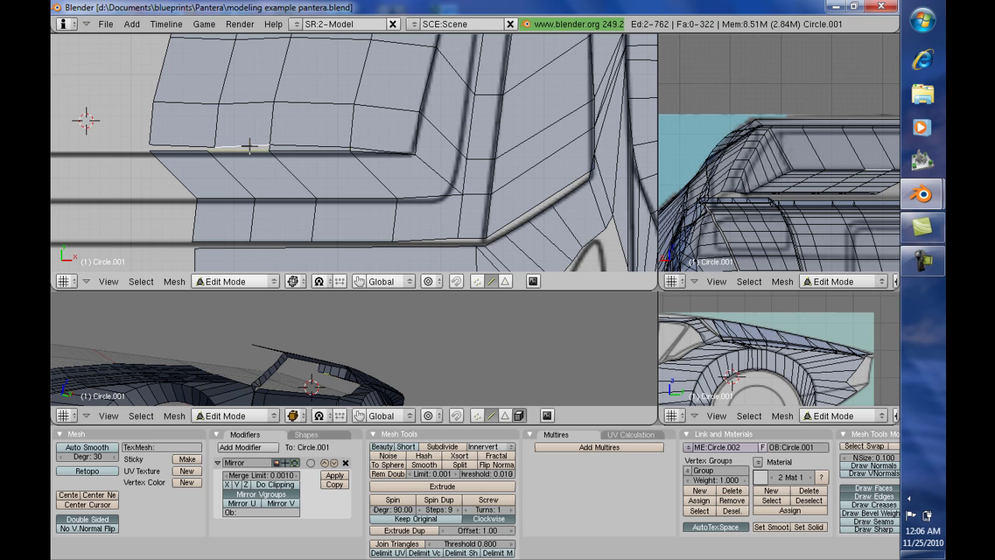
{"action": "right_click", "coordinate": [174, 144], "text": "shift"}
{"action": "key", "text": "f"}
{"action": "right_click", "coordinate": [174, 146]}
{"action": "right_click", "coordinate": [175, 149], "text": "shift"}
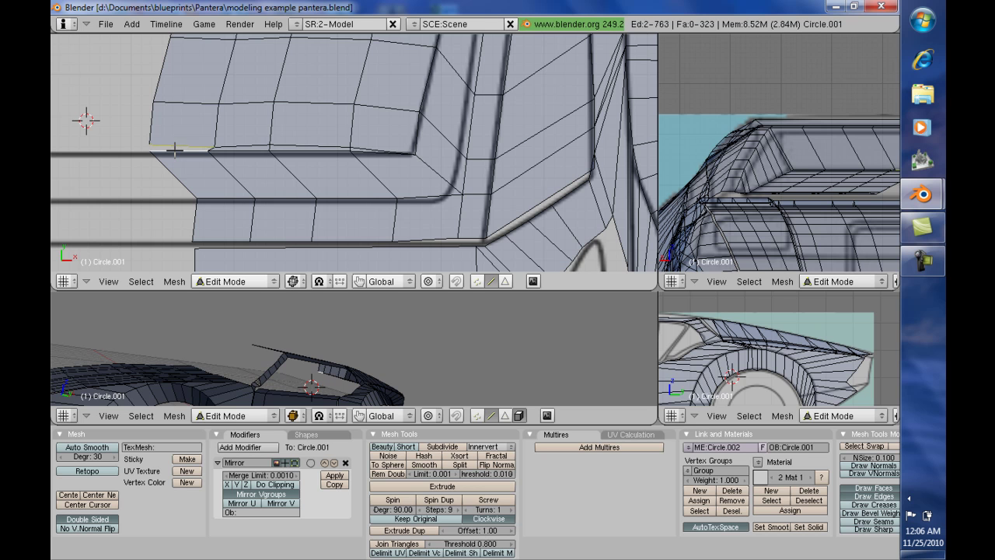
{"action": "key", "text": "f"}
In vertex selection, move the rearmost vertex of the panel's free edge about -0.79 along global X in the top view
{"action": "middle_click_drag", "start_coordinate": [200, 160], "coordinate": [207, 171], "text": "shift"}
{"action": "scroll", "coordinate": [207, 170], "scroll_direction": "down", "scroll_amount": 6}
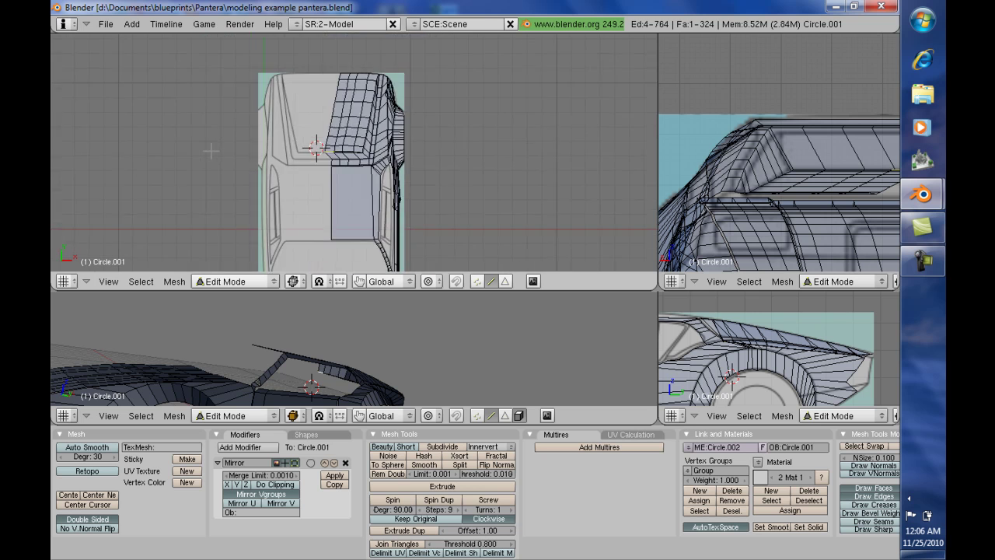
{"action": "scroll", "coordinate": [211, 151], "scroll_direction": "down", "scroll_amount": 2}
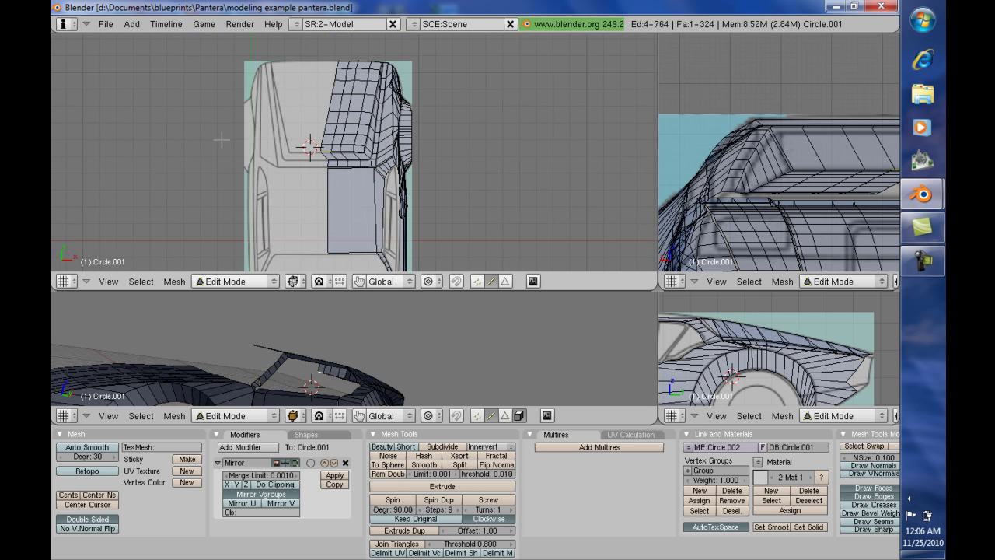
{"action": "right_click", "coordinate": [338, 65]}
{"action": "left_click", "coordinate": [476, 280]}
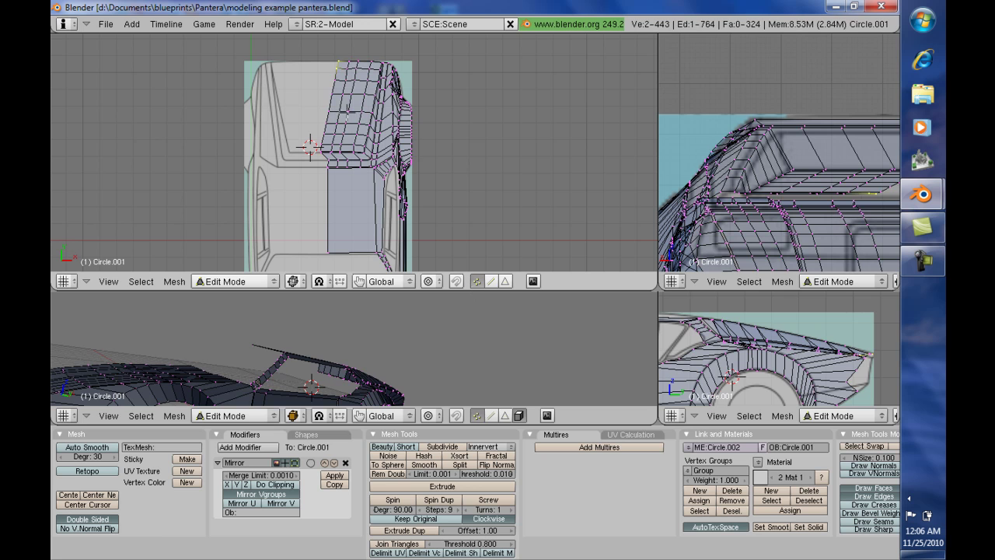
{"action": "right_click", "coordinate": [338, 61]}
{"action": "key", "text": "g"}
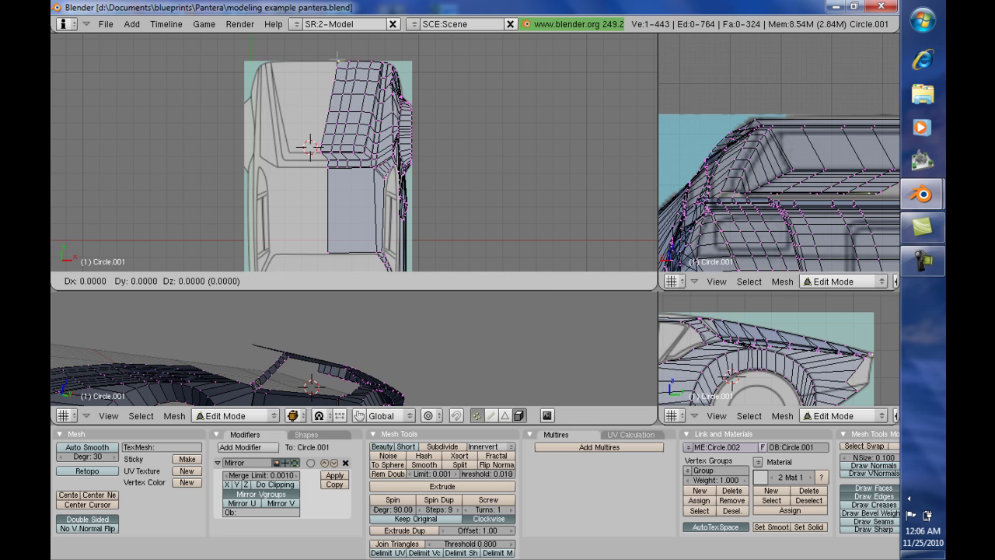
{"action": "key", "text": "x"}
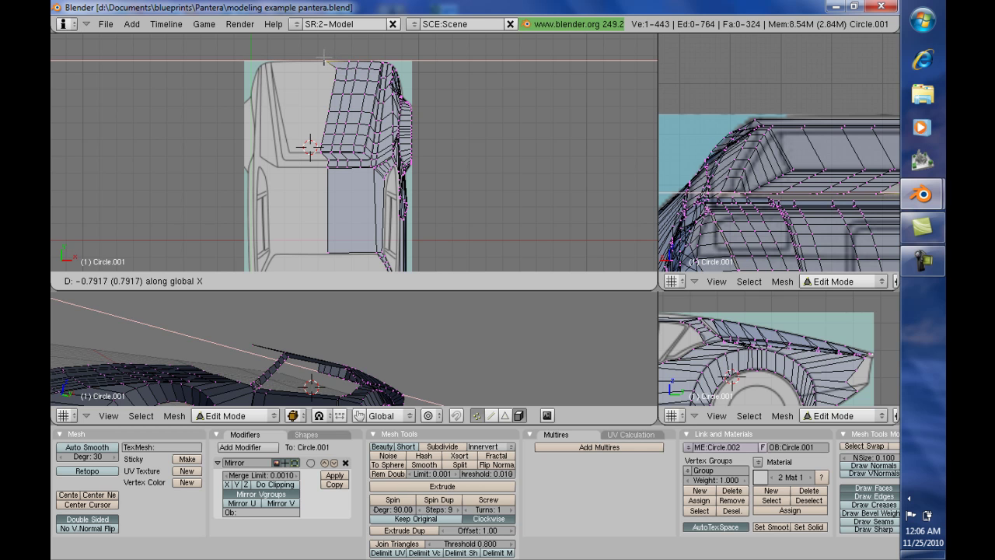
{"action": "left_click", "coordinate": [325, 59]}
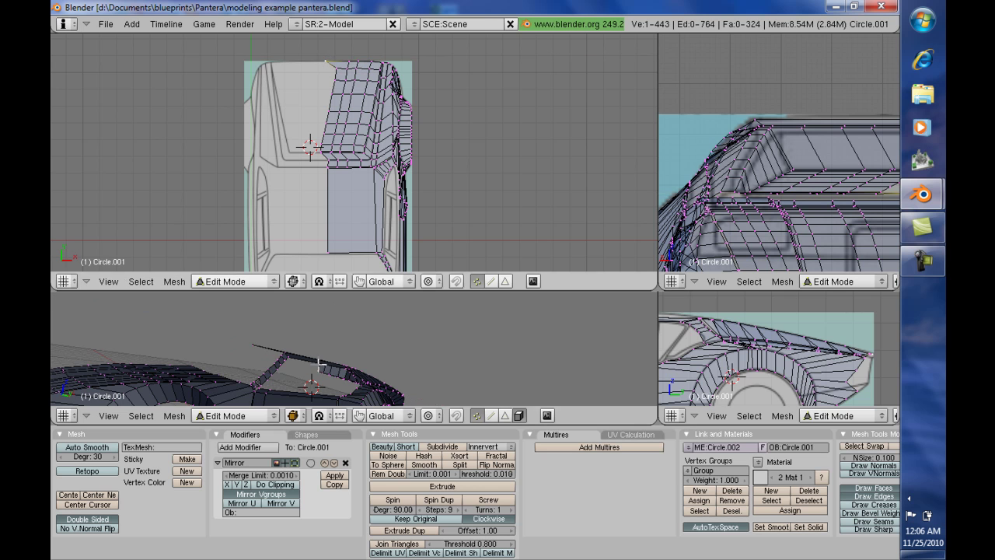
Temporarily enable the Mirror modifier's Z axis to compare the free edge with its mirrored half, and disable it again
{"action": "left_click", "coordinate": [271, 484]}
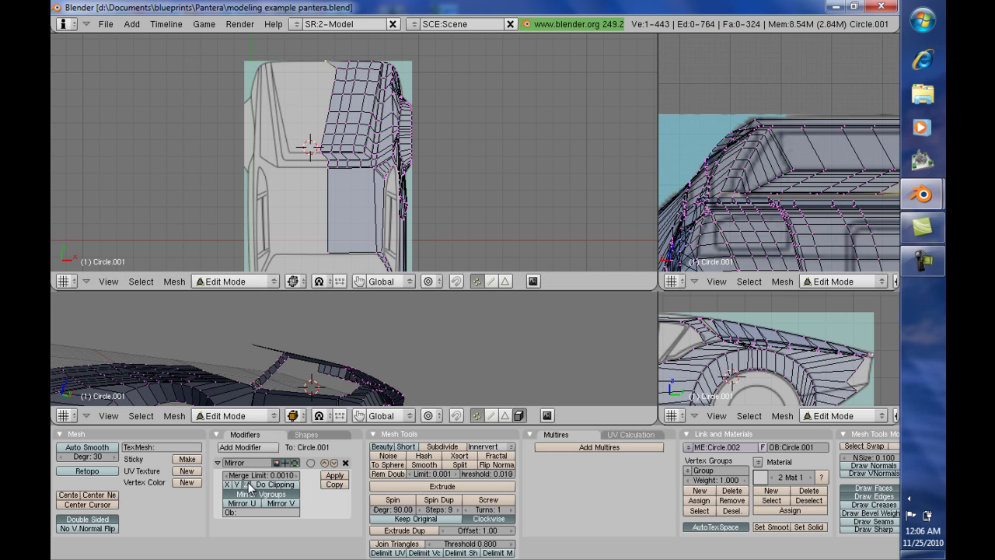
{"action": "left_click", "coordinate": [248, 485]}
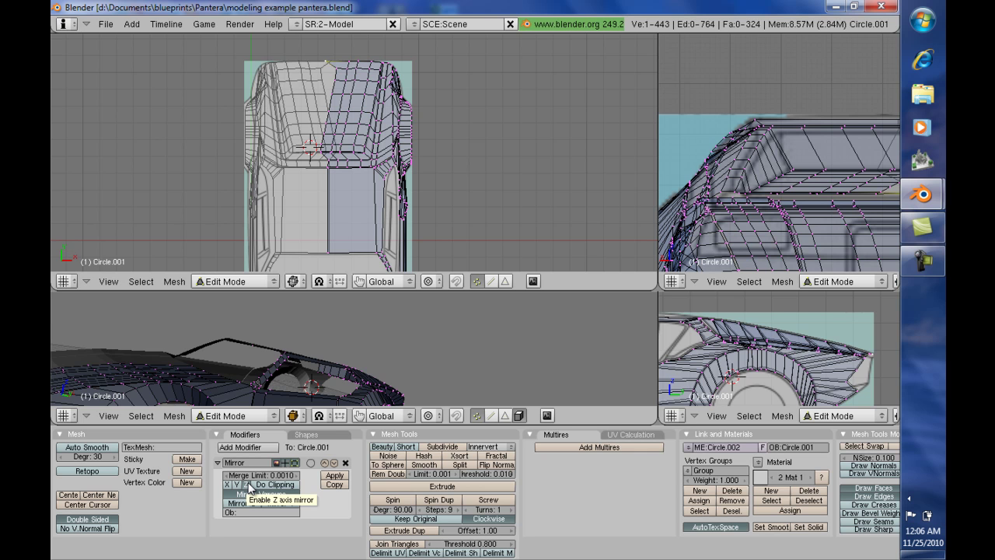
{"action": "left_click", "coordinate": [249, 484]}
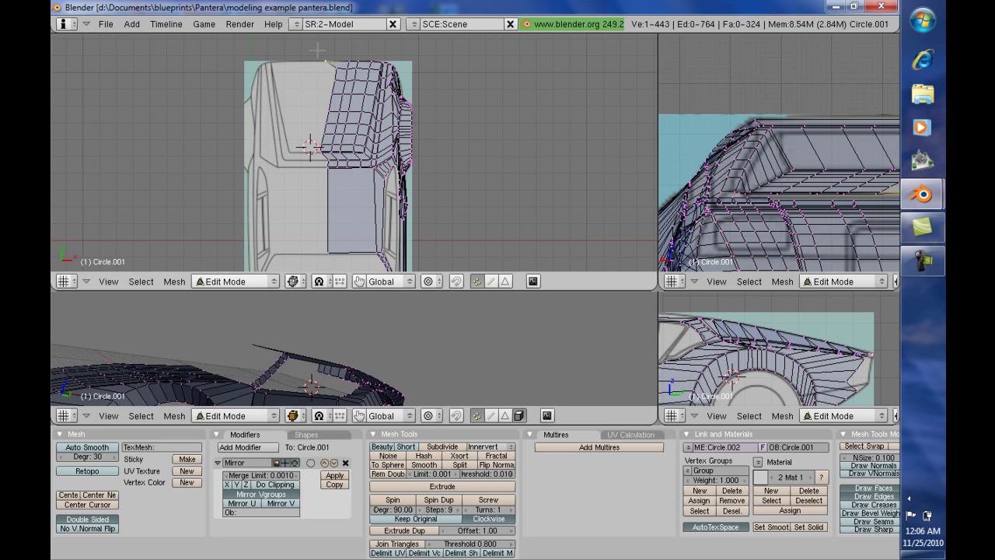
Shift the rearmost free-edge vertex about 0.125 along global X and bring the second vertex onto the centreline along global X
{"action": "key", "text": "g"}
{"action": "type", "text": "x"}
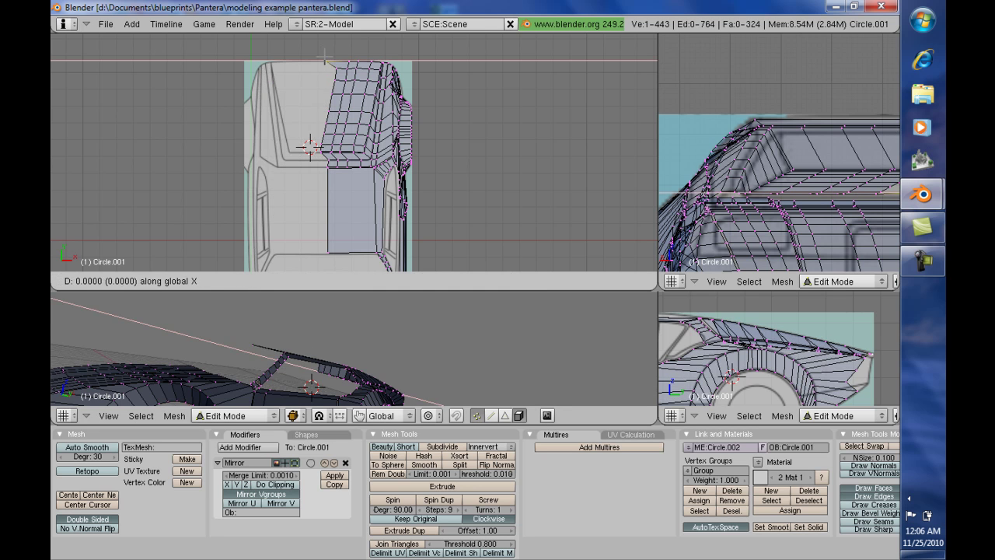
{"action": "type", "text": ".125"}
{"action": "left_click", "coordinate": [327, 59]}
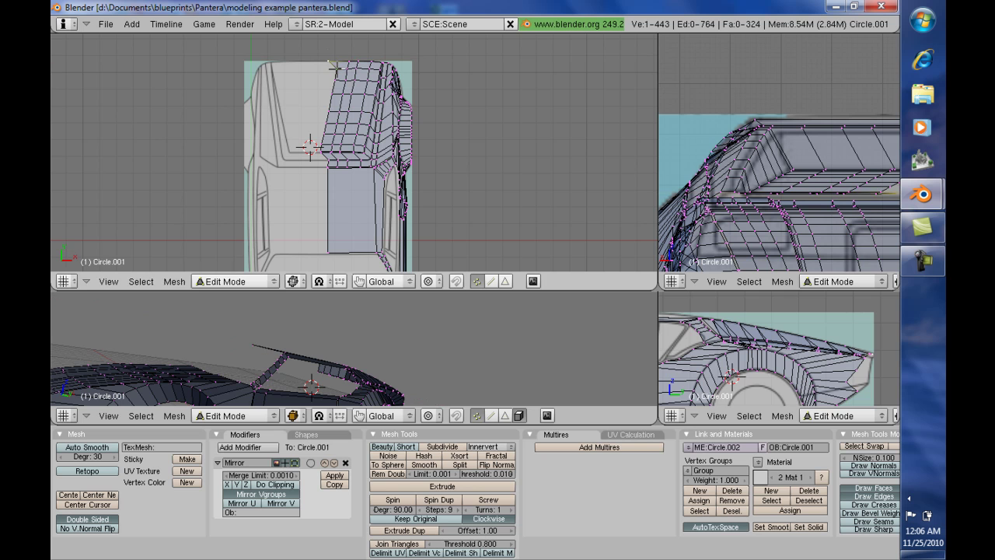
{"action": "key", "text": "g"}
{"action": "key", "text": "x"}
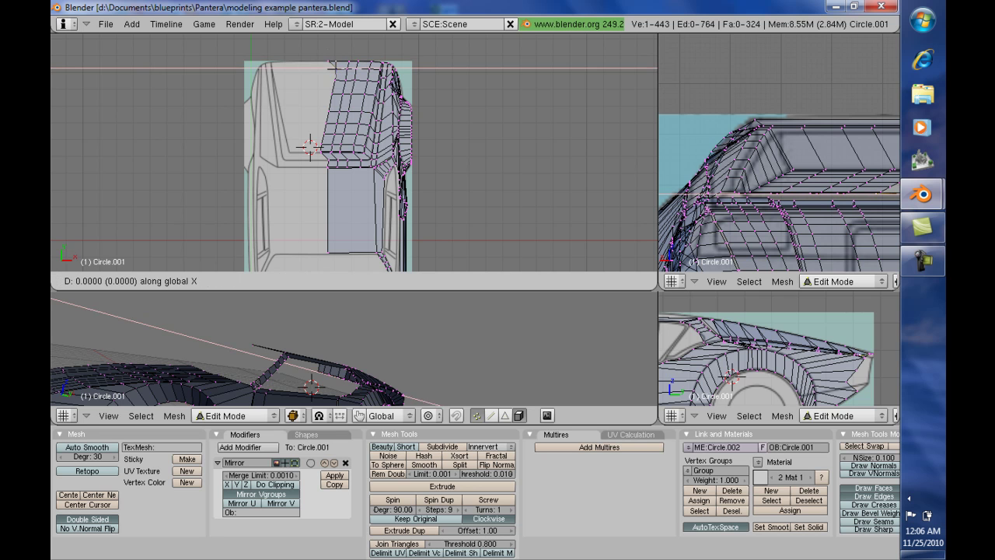
{"action": "left_click", "coordinate": [329, 72]}
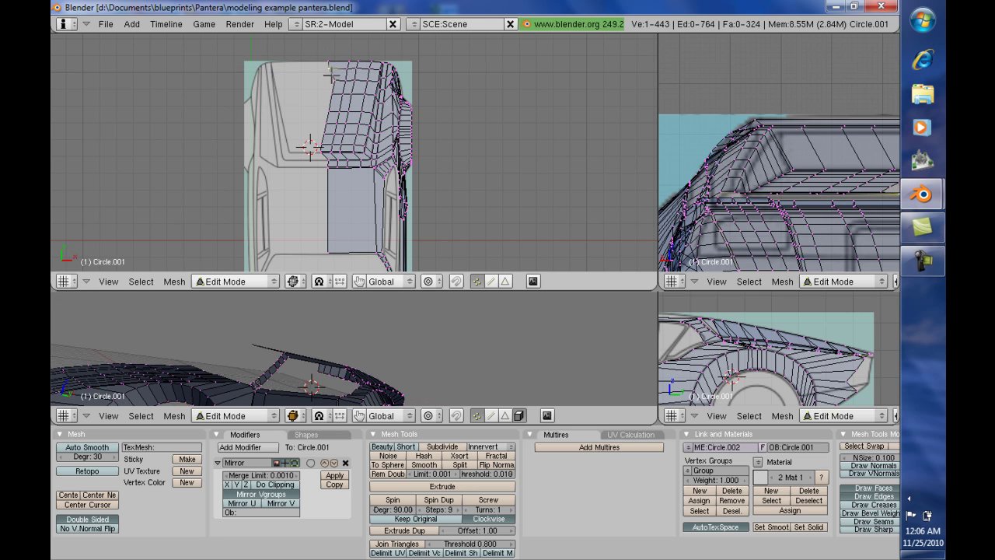
Move the free edge's third vertex about -0.33 along global X and align the fourth vertex with the centreline
{"action": "key", "text": "g"}
{"action": "key", "text": "x"}
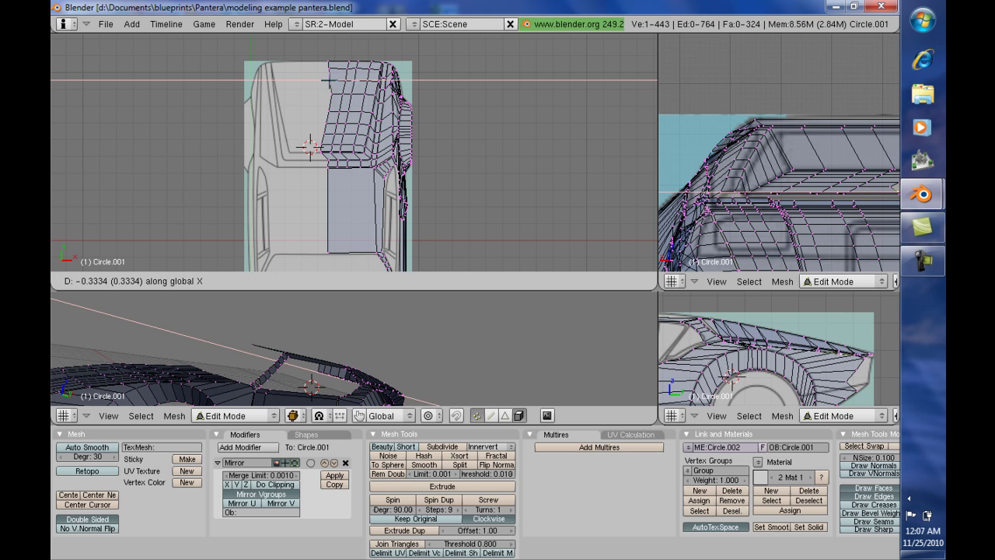
{"action": "left_click", "coordinate": [330, 81]}
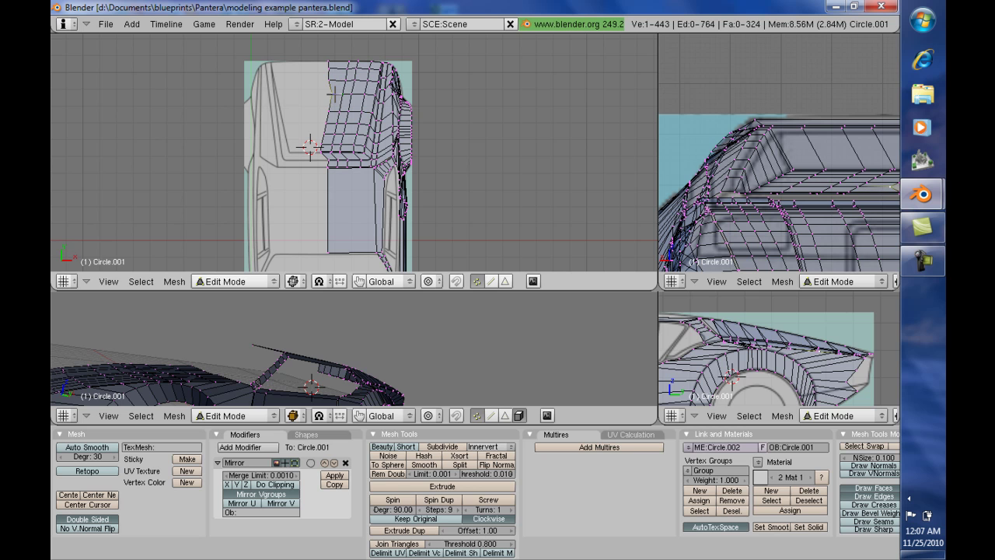
{"action": "key", "text": "g"}
{"action": "key", "text": "y"}
{"action": "left_click", "coordinate": [330, 93]}
Move the free edge's sixth vertex about 0.13 and the seventh about 0.29 along global X onto the centreline
{"action": "right_click", "coordinate": [327, 125]}
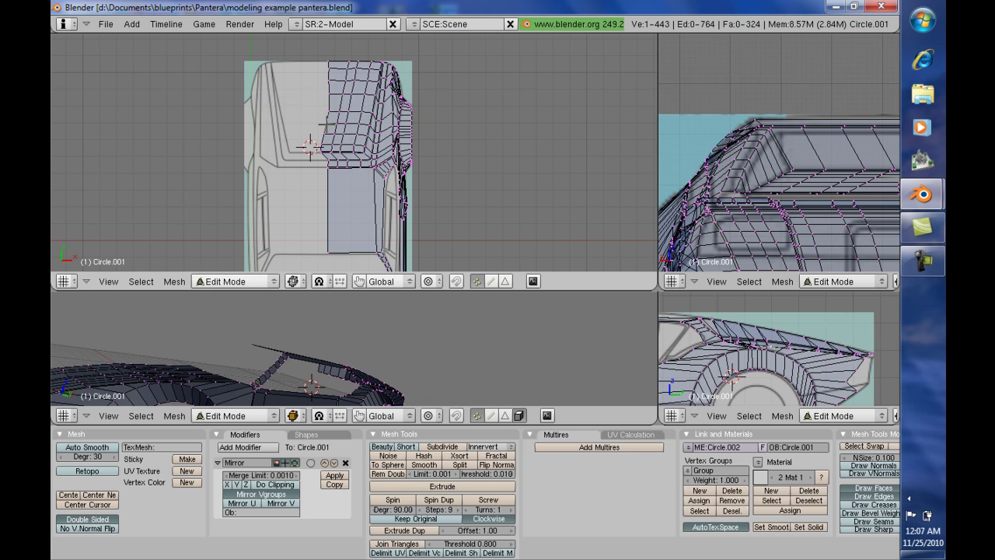
{"action": "key", "text": "g"}
{"action": "key", "text": "y"}
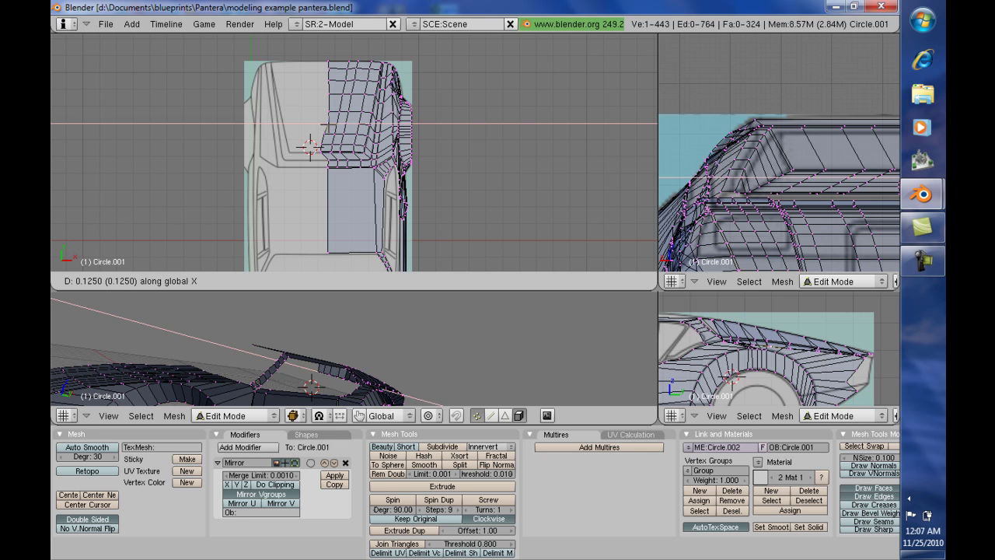
{"action": "left_click", "coordinate": [327, 124]}
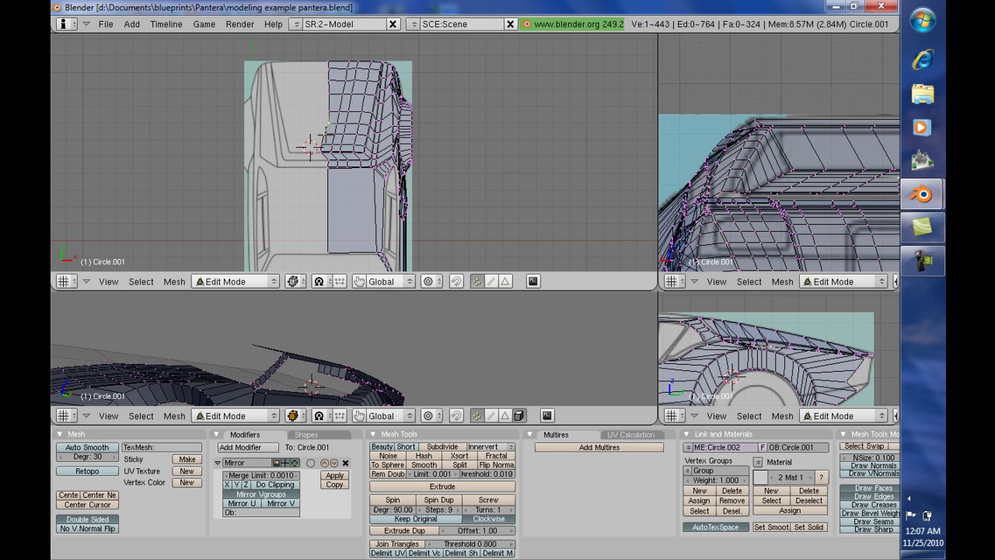
{"action": "key", "text": "g"}
{"action": "key", "text": "x"}
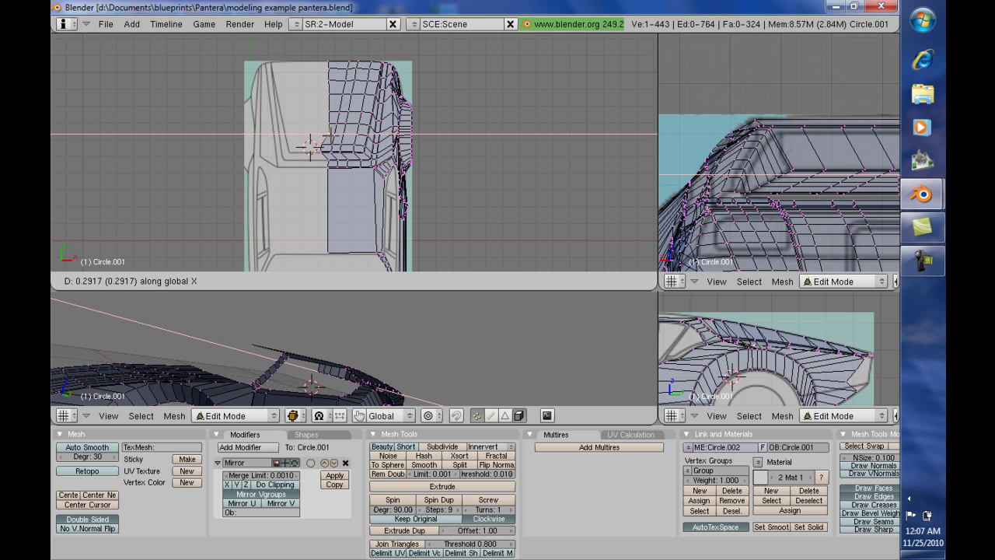
{"action": "left_click", "coordinate": [327, 138]}
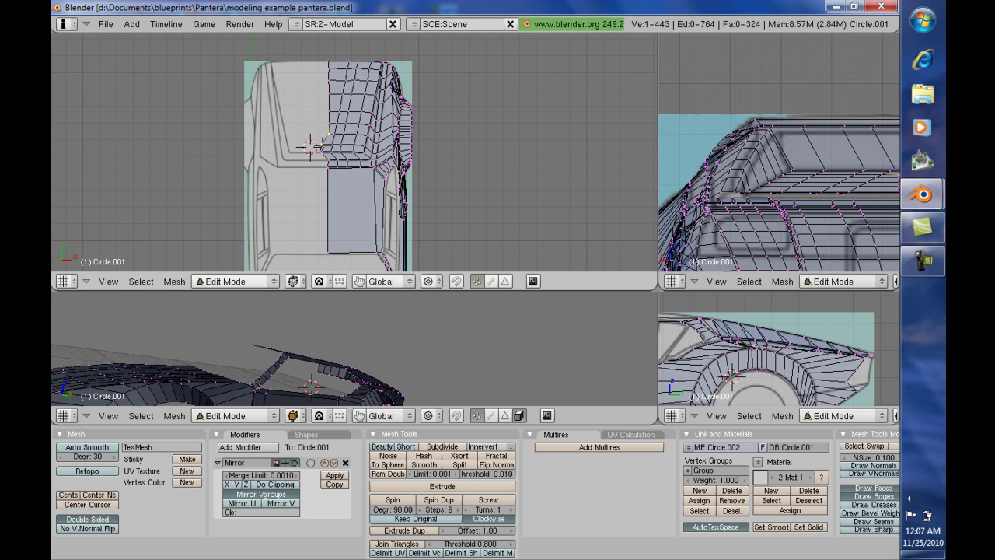
Move the free edge's eighth vertex and the end vertex of the frame's crosswise edge about 0.46 each along global X
{"action": "key", "text": "g"}
{"action": "key", "text": "x"}
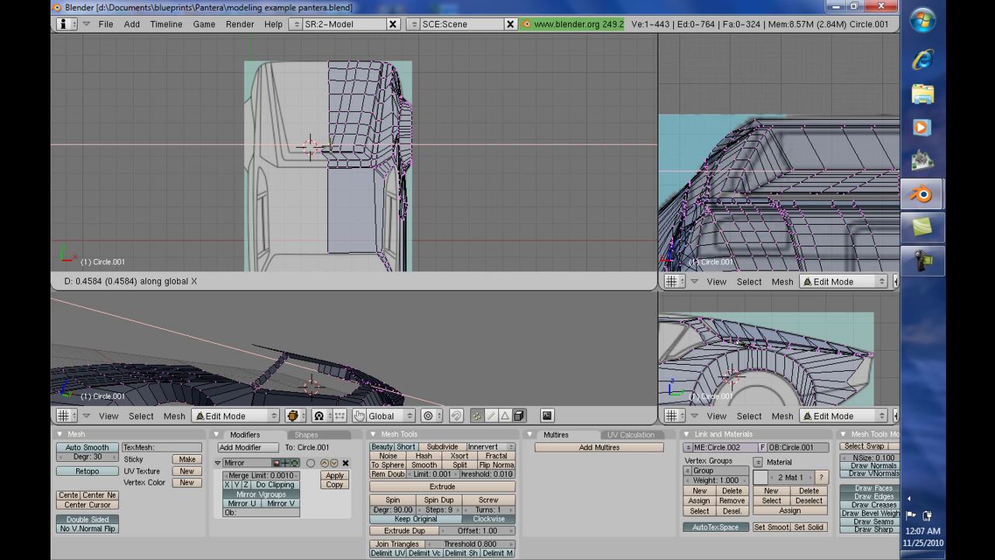
{"action": "left_click", "coordinate": [327, 146]}
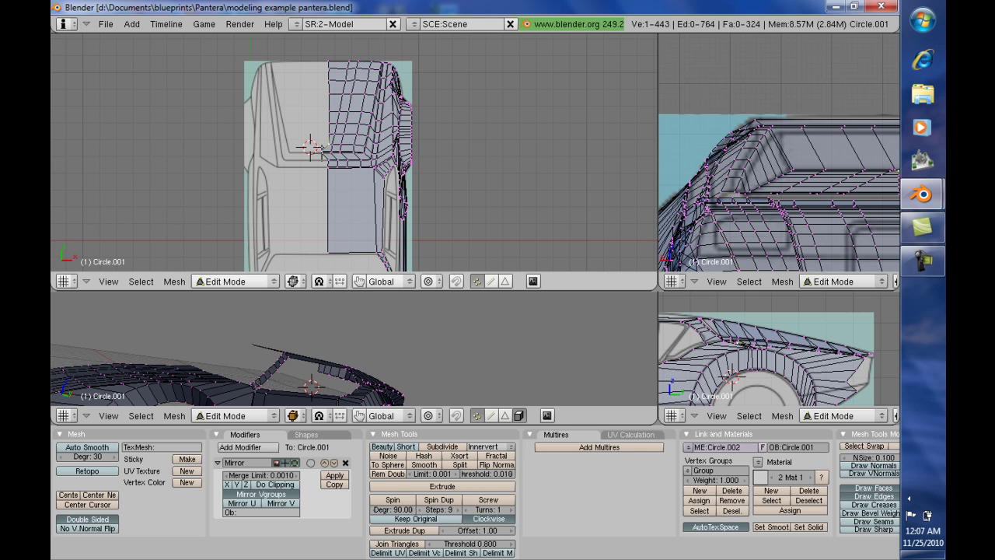
{"action": "key", "text": "g"}
{"action": "key", "text": "x"}
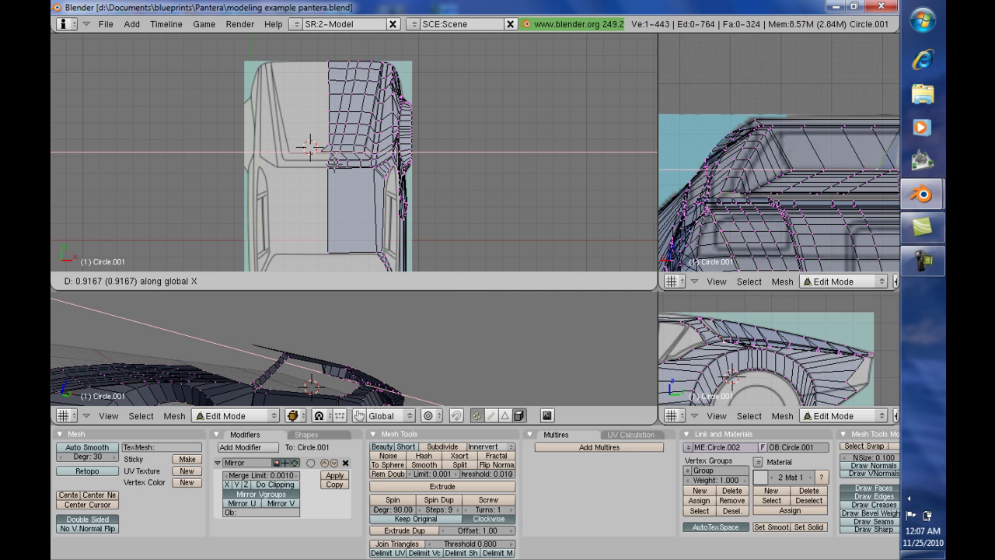
{"action": "left_click", "coordinate": [326, 160]}
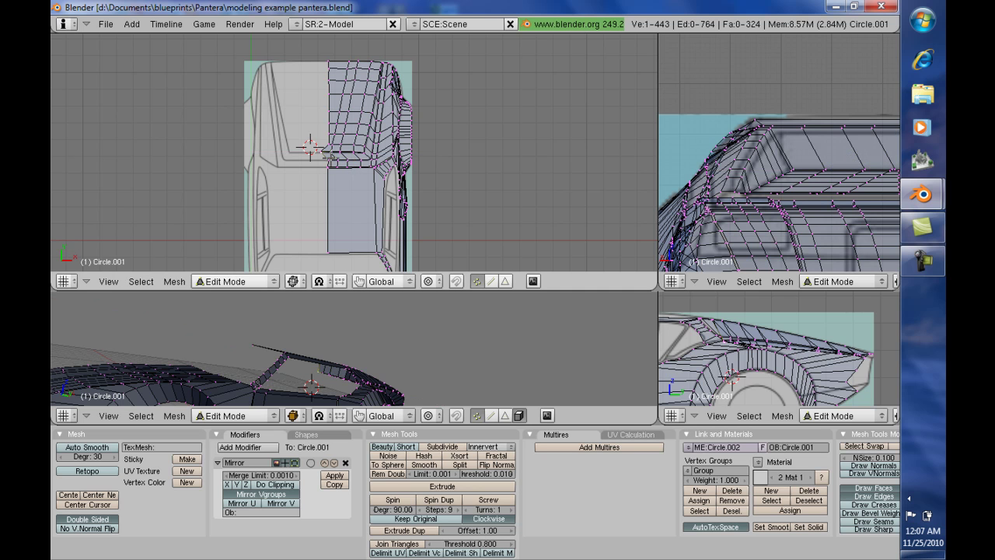
{"action": "key", "text": "g"}
{"action": "key", "text": "x"}
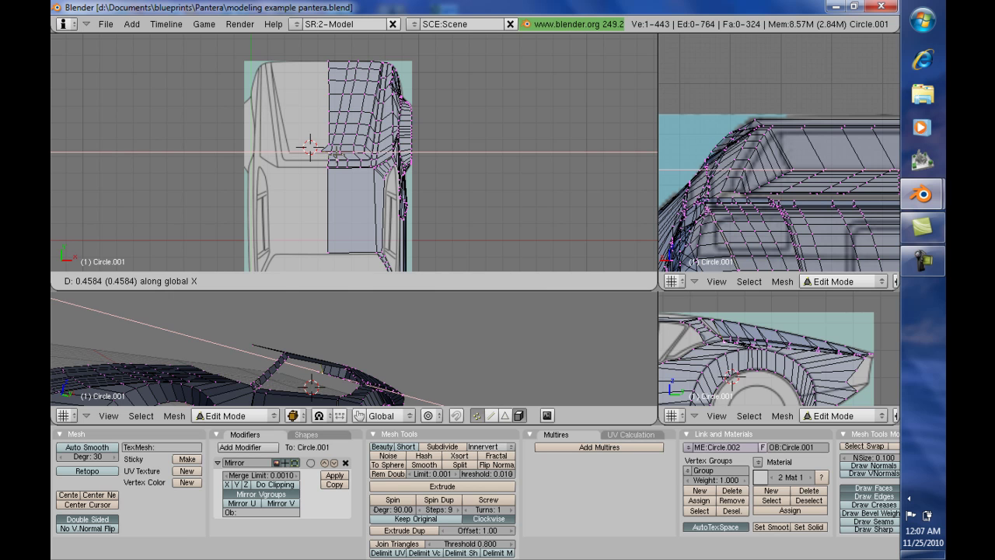
{"action": "left_click", "coordinate": [336, 154]}
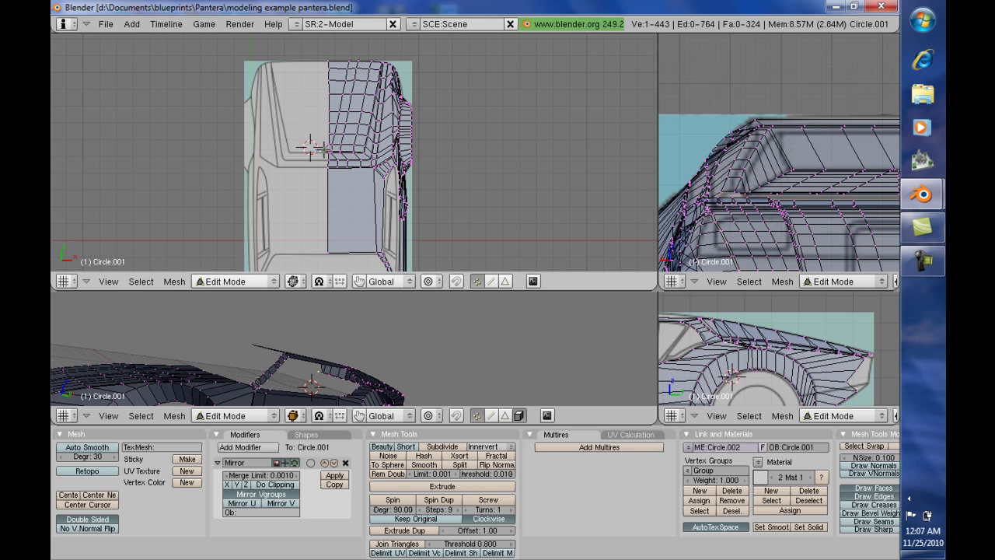
Move the remaining off-centre vertex at the front end of the rear deck about 0.42 along global X
{"action": "key", "text": "g"}
{"action": "key", "text": "x"}
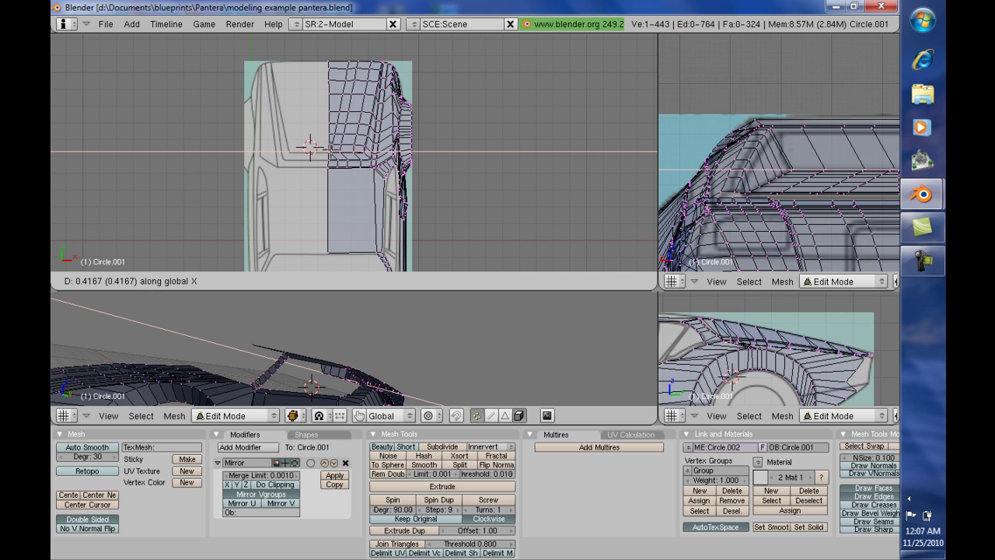
{"action": "left_click", "coordinate": [342, 150]}
Switch the body to Weight Paint mode and set its Mirror modifier to mirror across the Z axis
{"action": "key", "text": "ctrl+Tab"}
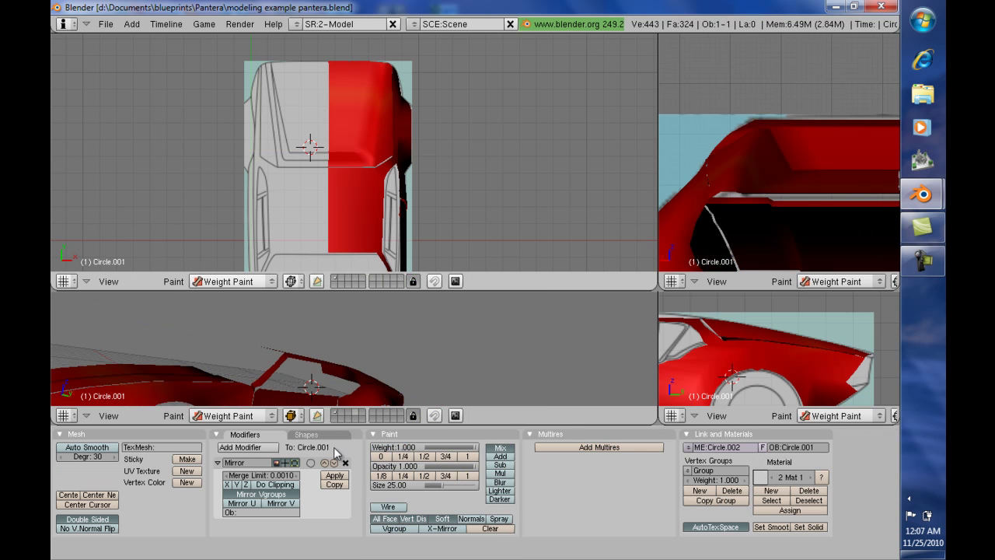
{"action": "left_click", "coordinate": [246, 485]}
{"action": "left_click", "coordinate": [297, 494]}
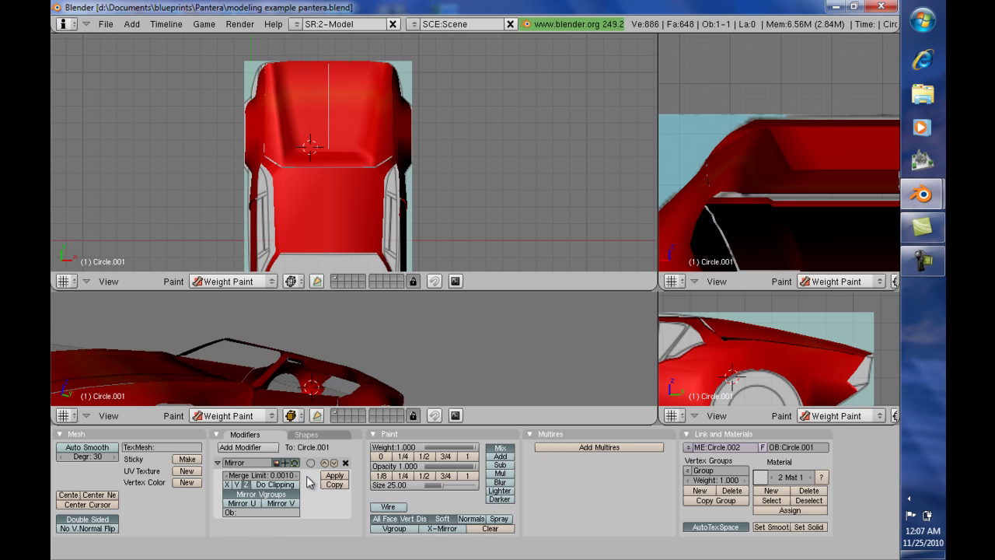
Return to Edit Mode and move the nine vertices along the rear deck's centreline about -0.125 along global X
{"action": "key", "text": "Tab"}
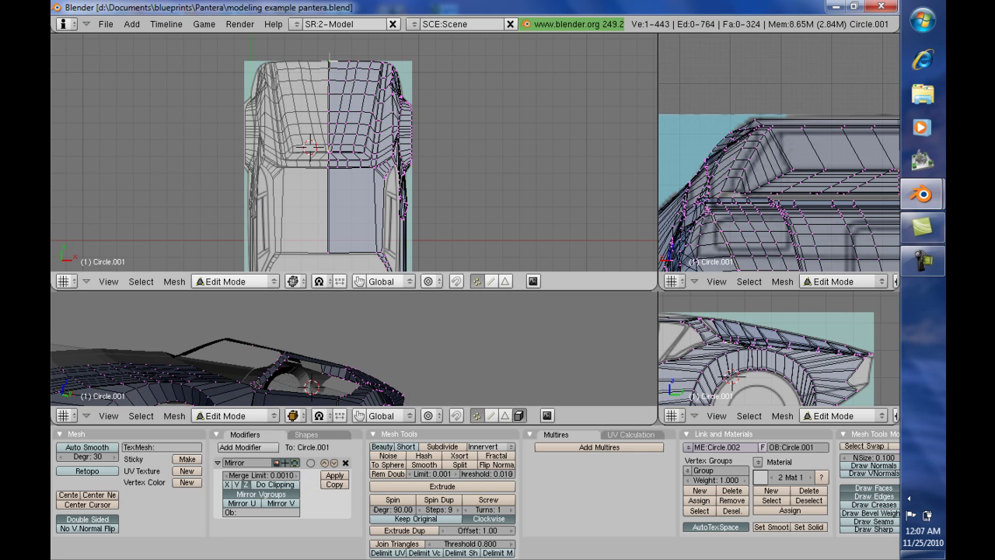
{"action": "right_click", "coordinate": [329, 62], "text": "shift"}
{"action": "right_click", "coordinate": [328, 79], "text": "shift"}
{"action": "right_click", "coordinate": [329, 96], "text": "shift"}
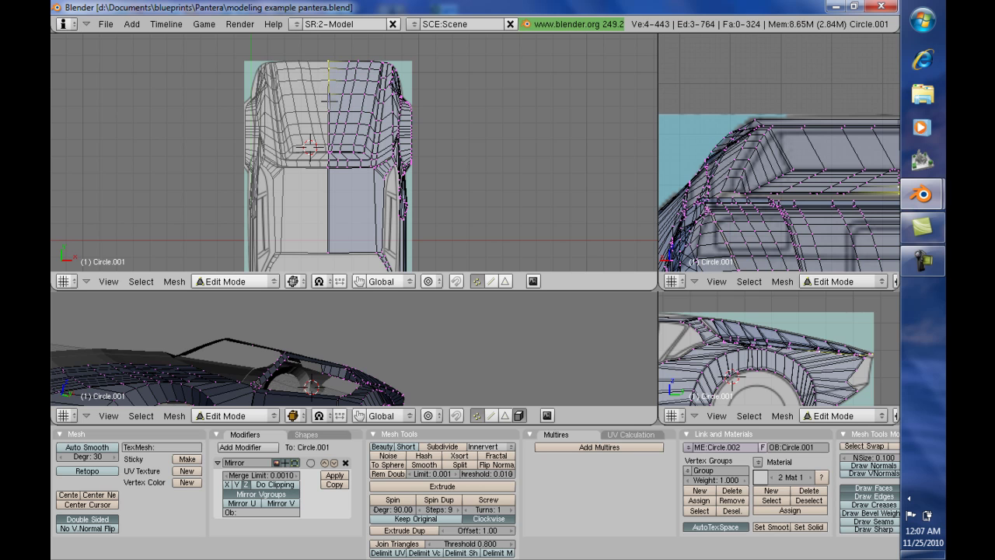
{"action": "right_click", "coordinate": [329, 120], "text": "shift"}
{"action": "right_click", "coordinate": [329, 132], "text": "shift"}
{"action": "right_click", "coordinate": [328, 147], "text": "shift"}
{"action": "right_click", "coordinate": [329, 150], "text": "shift"}
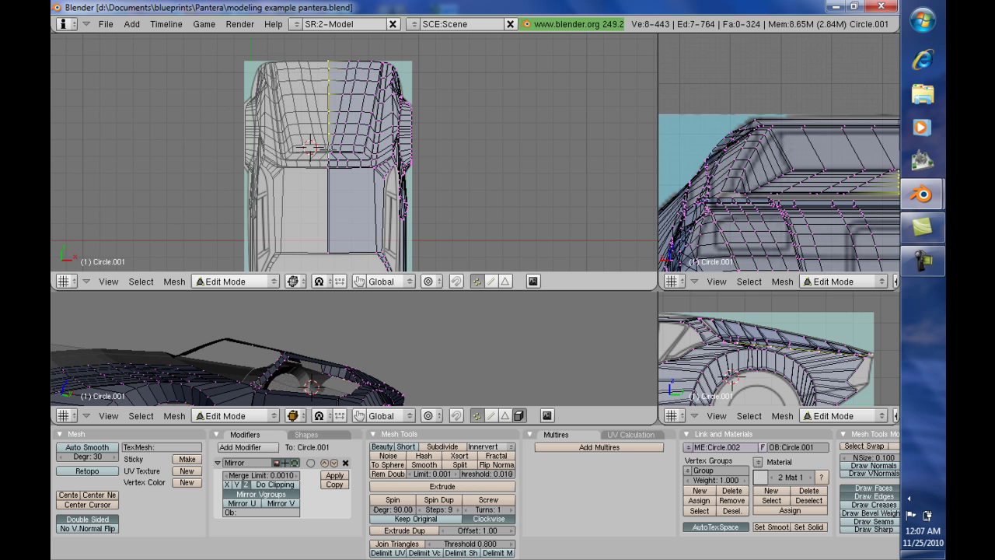
{"action": "right_click", "coordinate": [330, 155], "text": "shift"}
{"action": "key", "text": "g"}
{"action": "key", "text": "x"}
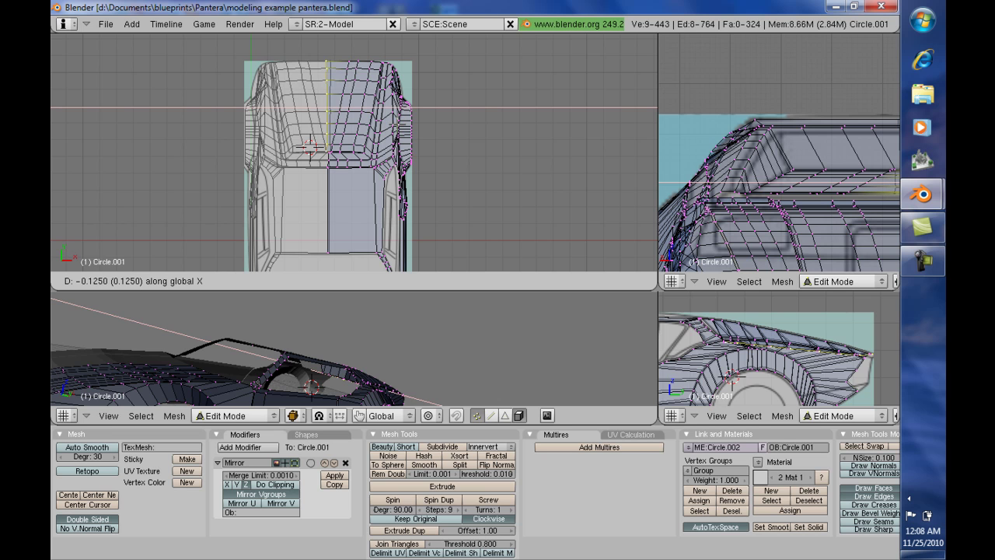
{"action": "key", "text": "Return"}
Show the mirrored body in Weight Paint mode and examine the whole car in the perspective and side views
{"action": "key", "text": "Tab"}
{"action": "key", "text": "ctrl+Tab"}
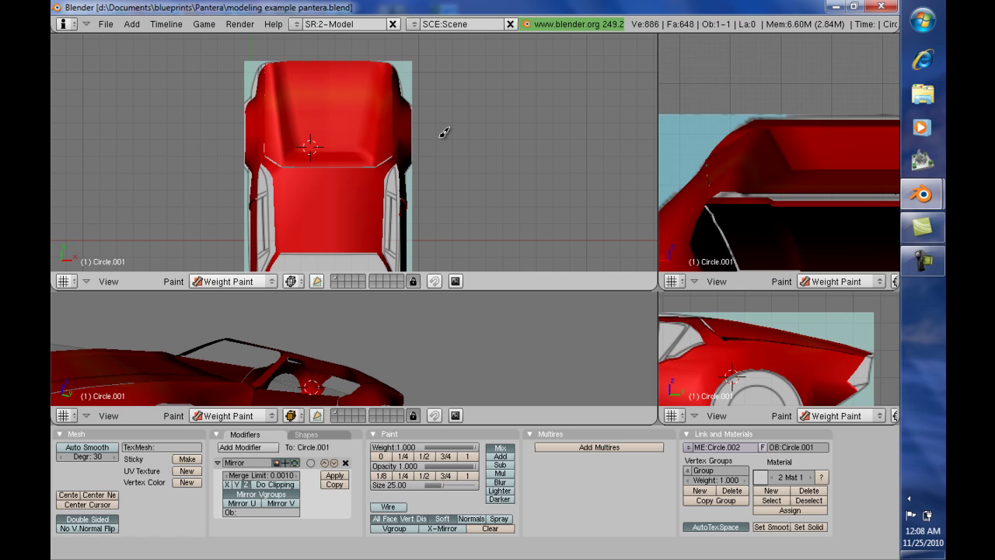
{"action": "scroll", "coordinate": [451, 125], "scroll_direction": "down", "scroll_amount": 2}
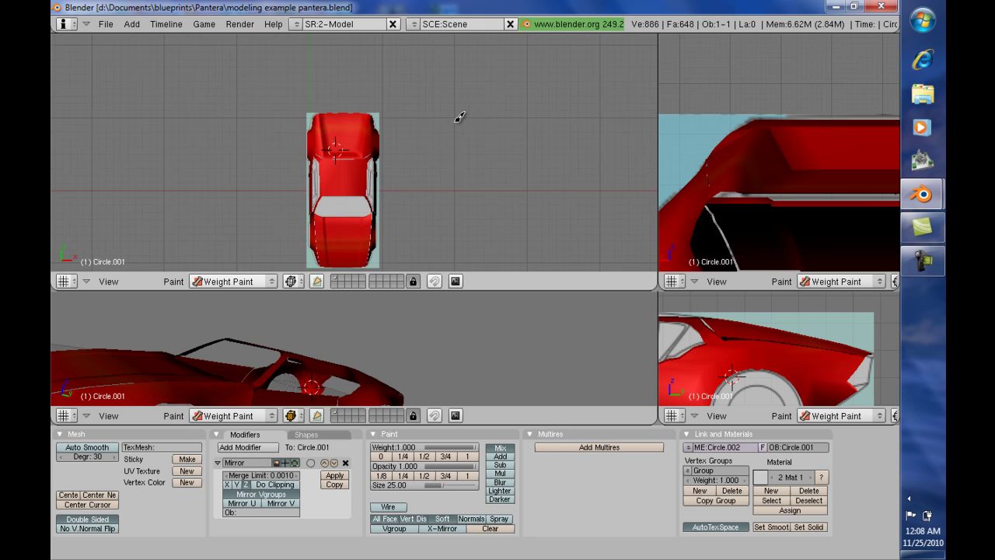
{"action": "left_click_drag", "start_coordinate": [458, 289], "coordinate": [471, 141]}
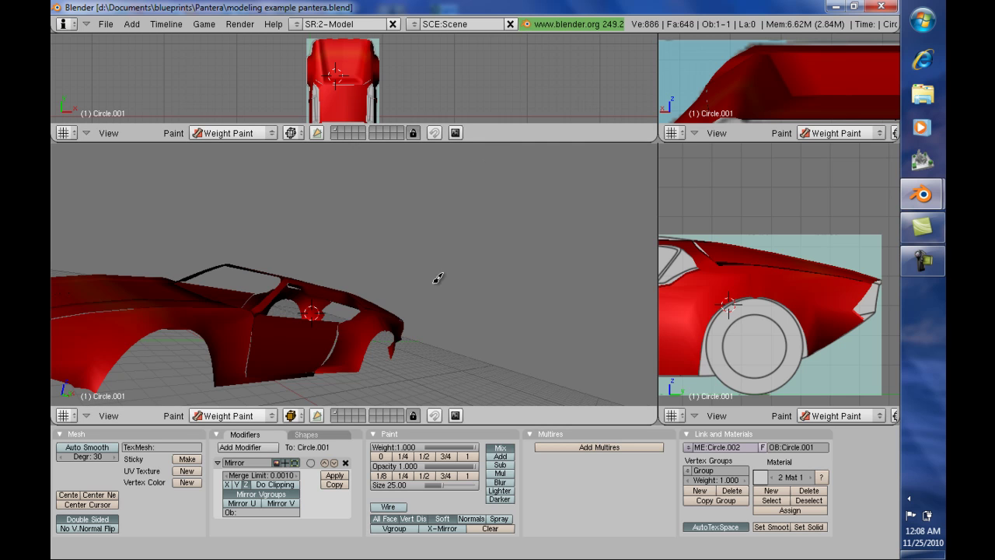
{"action": "scroll", "coordinate": [439, 276], "scroll_direction": "down", "scroll_amount": 2}
{"action": "middle_click_drag", "start_coordinate": [424, 251], "coordinate": [343, 238]}
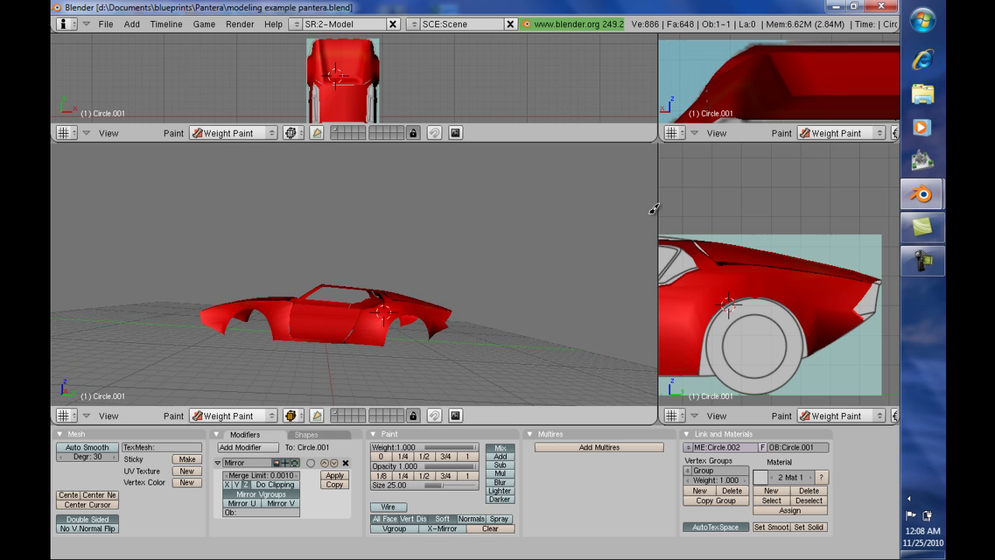
{"action": "left_click_drag", "start_coordinate": [658, 214], "coordinate": [396, 208]}
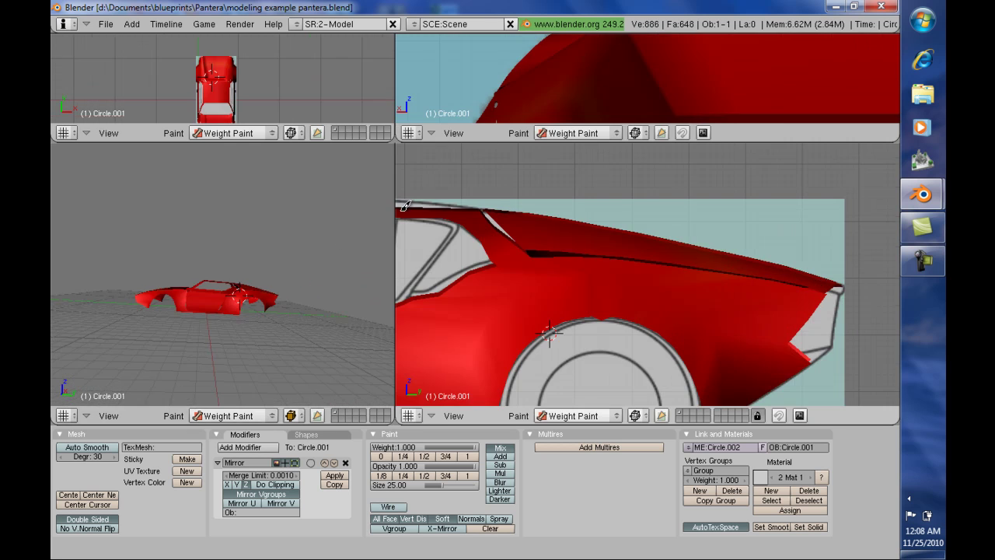
{"action": "scroll", "coordinate": [573, 209], "scroll_direction": "down", "scroll_amount": 5}
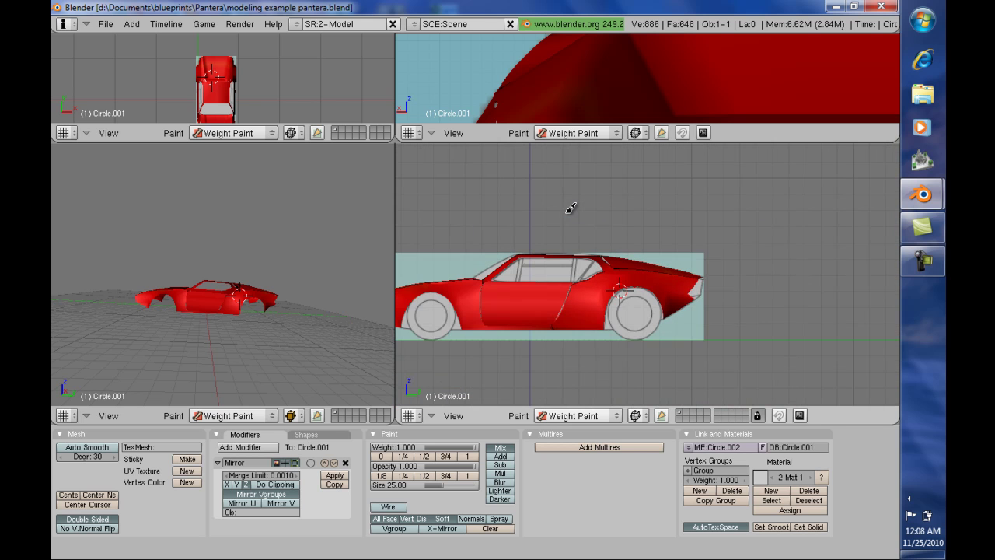
{"action": "scroll", "coordinate": [571, 207], "scroll_direction": "up", "scroll_amount": 2}
{"action": "scroll", "coordinate": [572, 207], "scroll_direction": "down", "scroll_amount": 3}
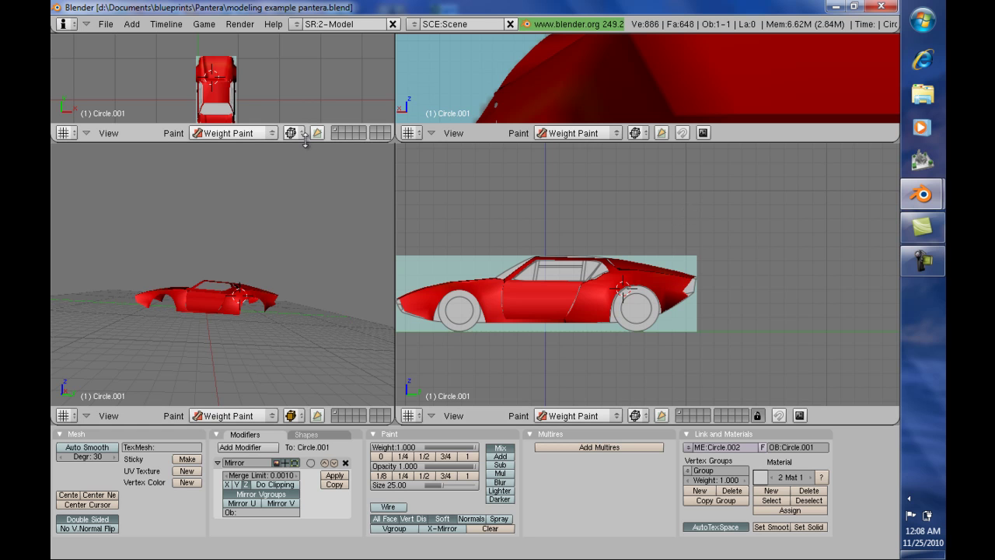
Enlarge the top view and frame the whole mirrored car in it to inspect the body from above
{"action": "left_click_drag", "start_coordinate": [308, 167], "coordinate": [346, 264]}
{"action": "left_click_drag", "start_coordinate": [395, 95], "coordinate": [608, 99]}
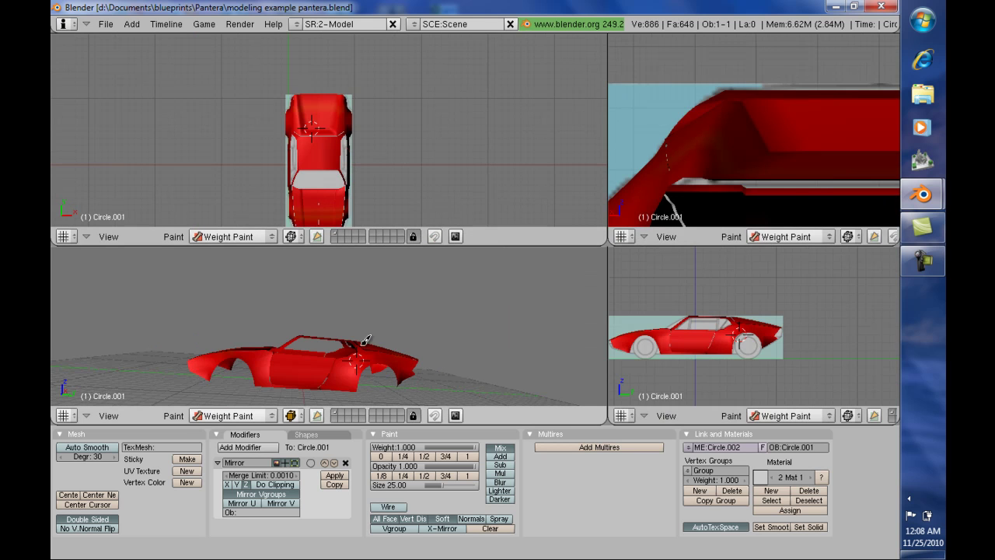
{"action": "left_click_drag", "start_coordinate": [409, 245], "coordinate": [407, 302]}
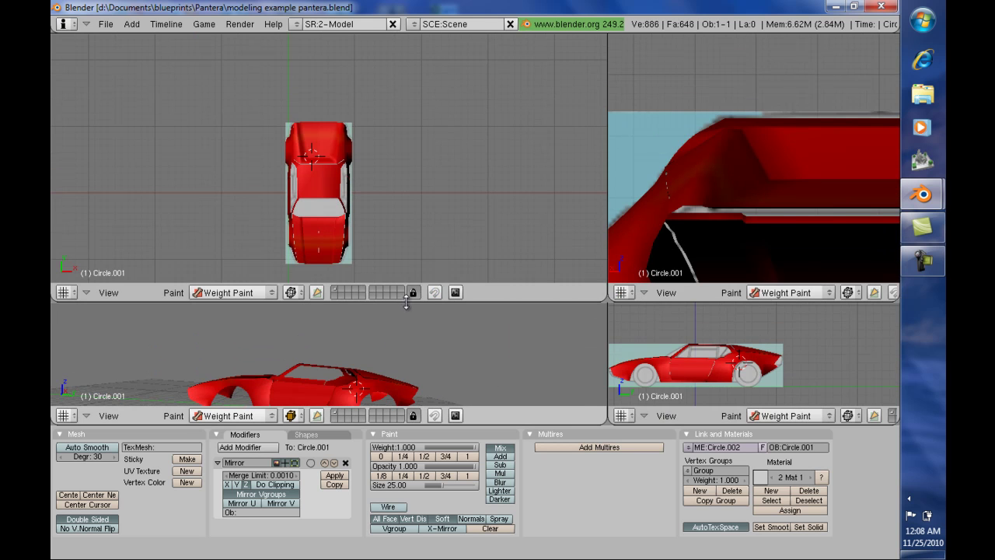
{"action": "scroll", "coordinate": [374, 158], "scroll_direction": "down", "scroll_amount": 5}
{"action": "scroll", "coordinate": [374, 159], "scroll_direction": "up", "scroll_amount": 5}
{"action": "scroll", "coordinate": [374, 159], "scroll_direction": "down", "scroll_amount": 1}
{"action": "key", "text": "shift+b"}
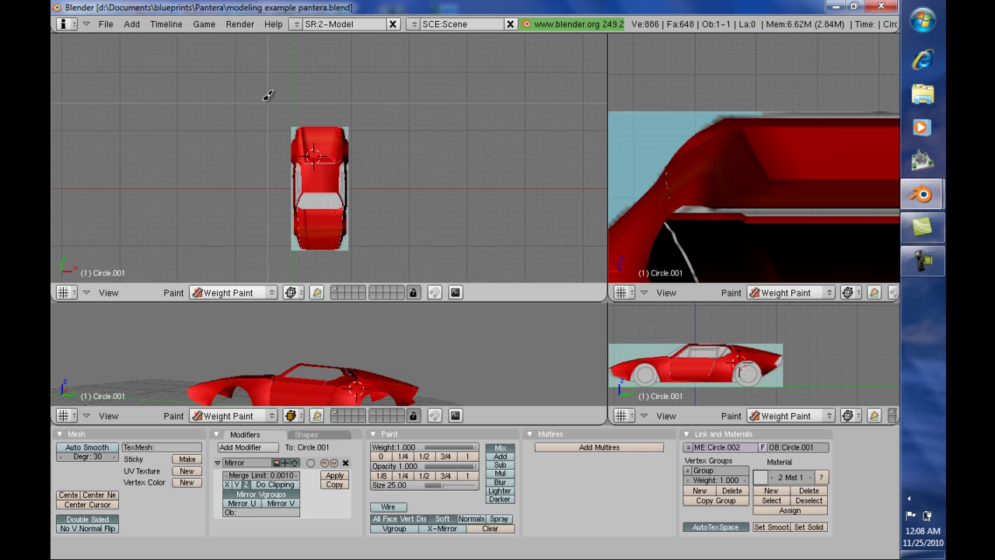
{"action": "left_click_drag", "start_coordinate": [267, 111], "coordinate": [416, 247]}
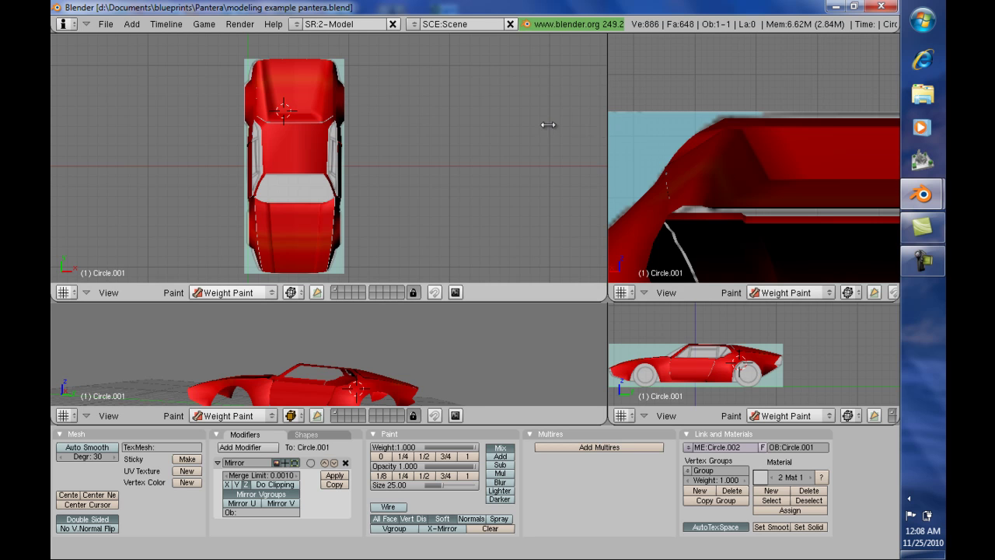
Inspect the full width of the mirrored body in the front view and check the whole car from above again
{"action": "left_click_drag", "start_coordinate": [608, 125], "coordinate": [364, 125]}
{"action": "scroll", "coordinate": [716, 147], "scroll_direction": "down", "scroll_amount": 3}
{"action": "key", "text": "KP_1"}
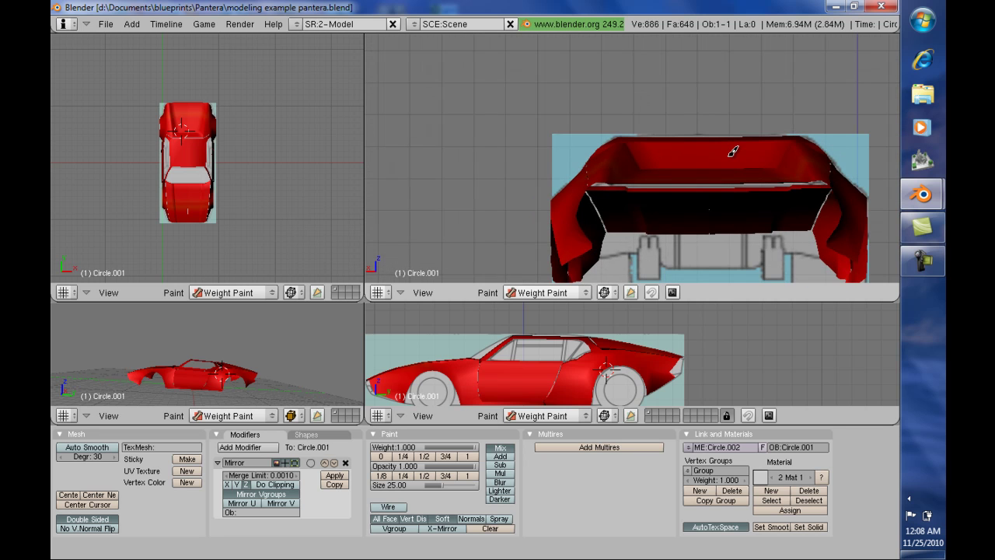
{"action": "scroll", "coordinate": [733, 151], "scroll_direction": "down", "scroll_amount": 1}
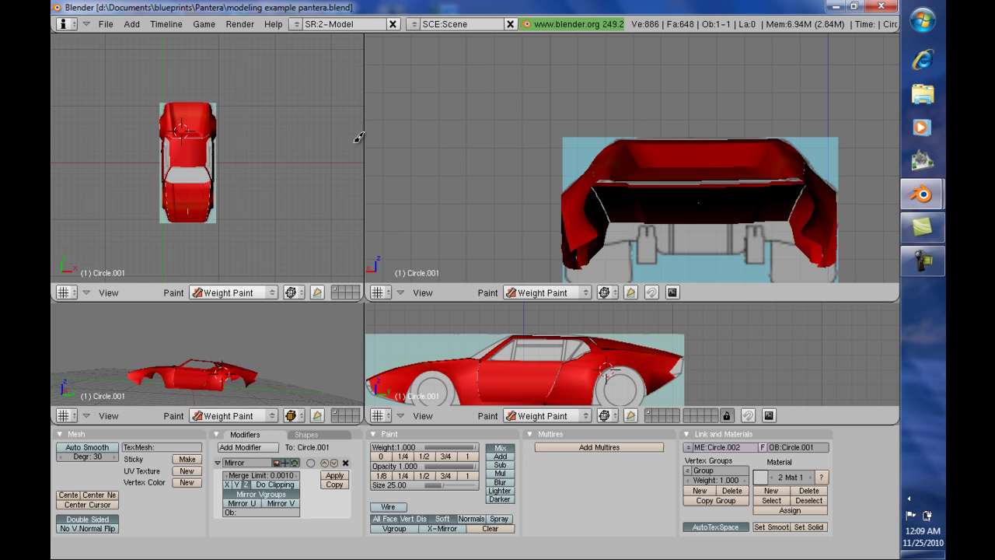
{"action": "left_click_drag", "start_coordinate": [362, 133], "coordinate": [641, 111]}
{"action": "scroll", "coordinate": [443, 175], "scroll_direction": "down", "scroll_amount": 1}
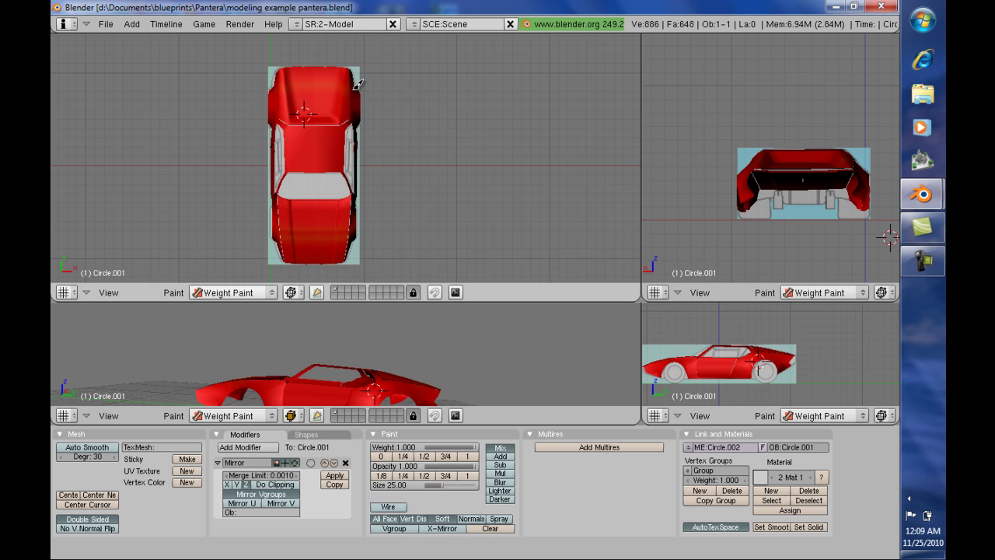
{"action": "scroll", "coordinate": [357, 84], "scroll_direction": "up", "scroll_amount": 1}
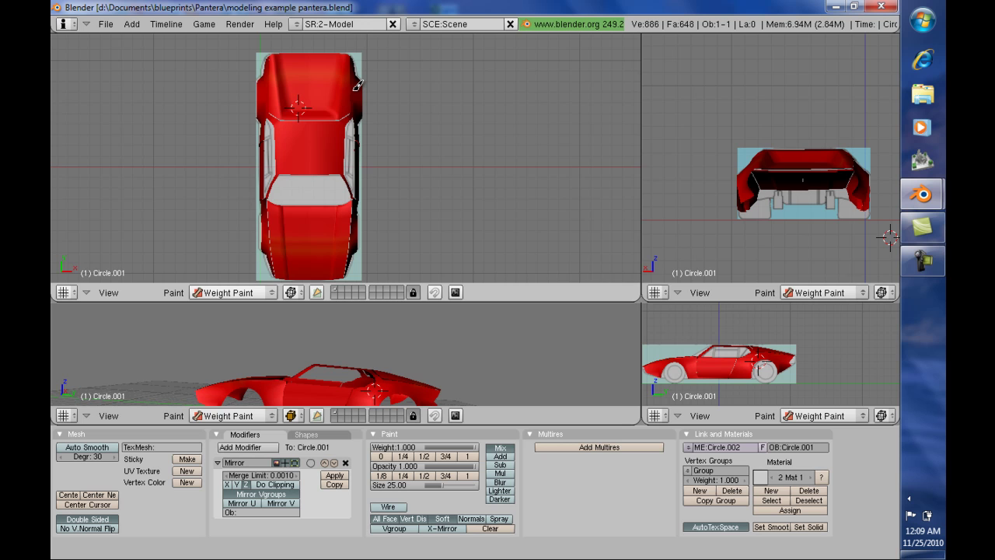
{"action": "scroll", "coordinate": [357, 84], "scroll_direction": "down", "scroll_amount": 1}
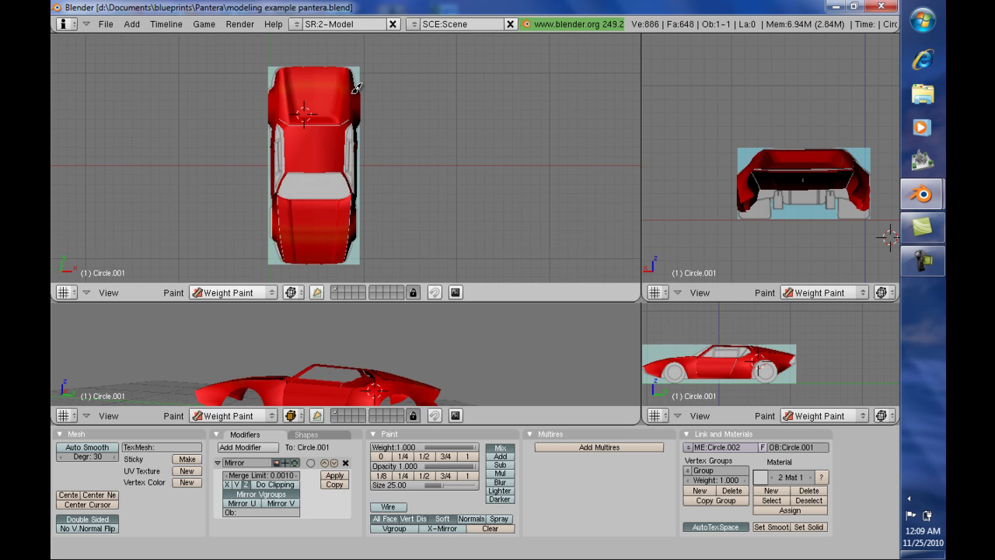